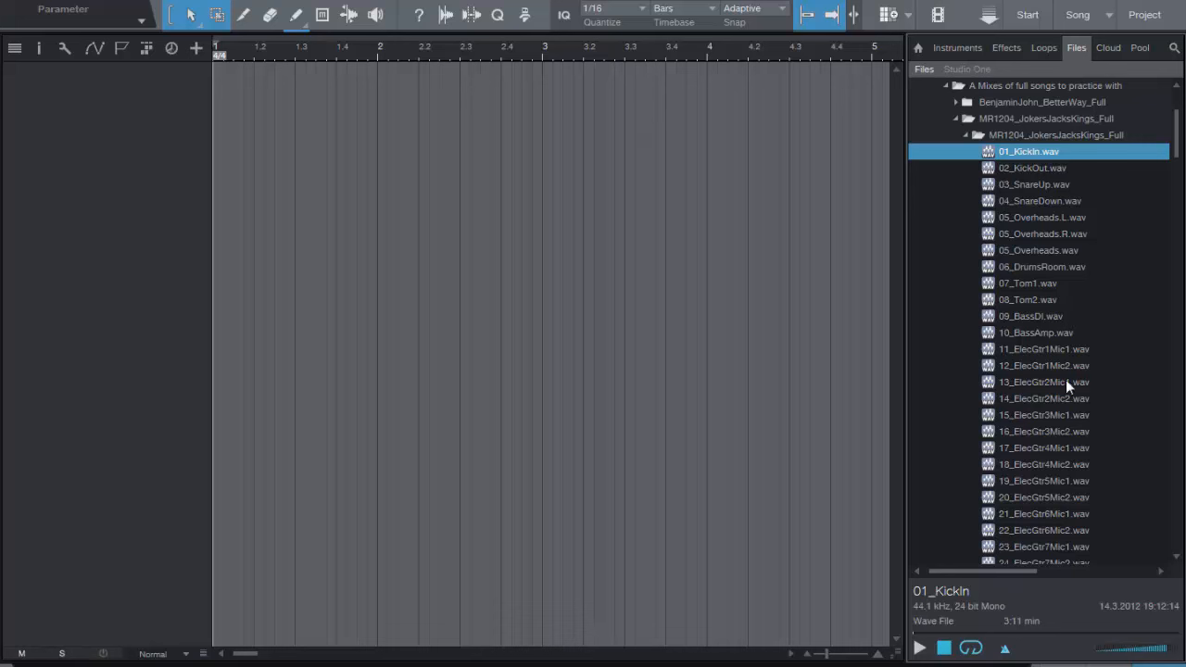
drag(1175, 149, 1176, 176)
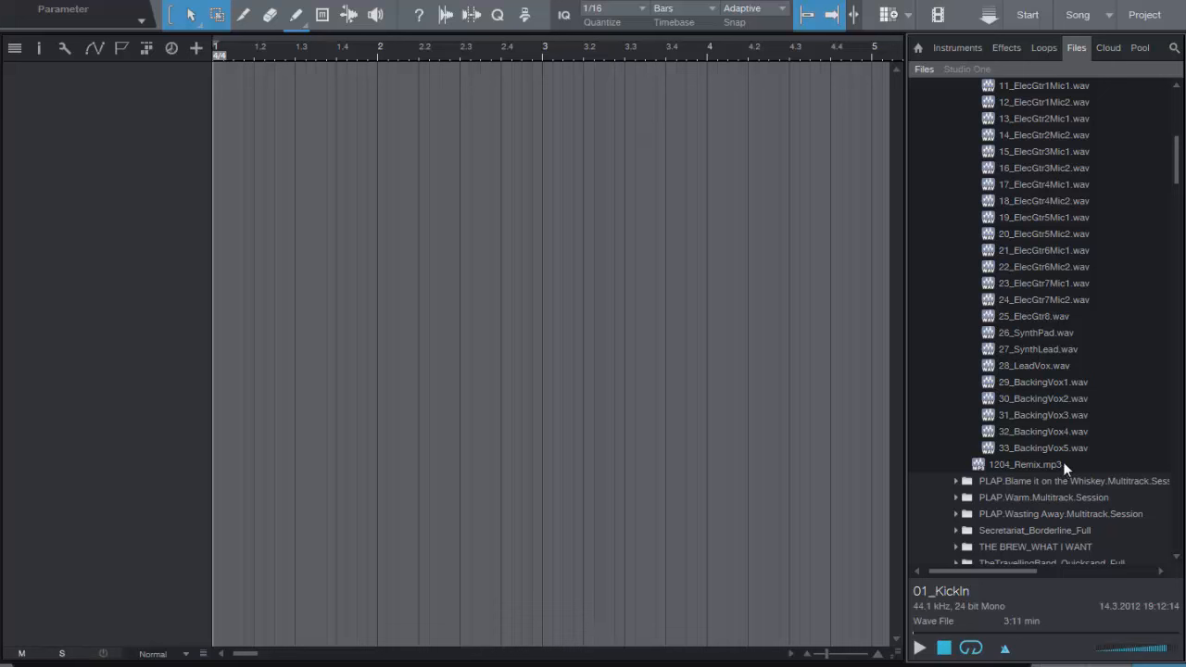
scroll(1113, 421, up, 5)
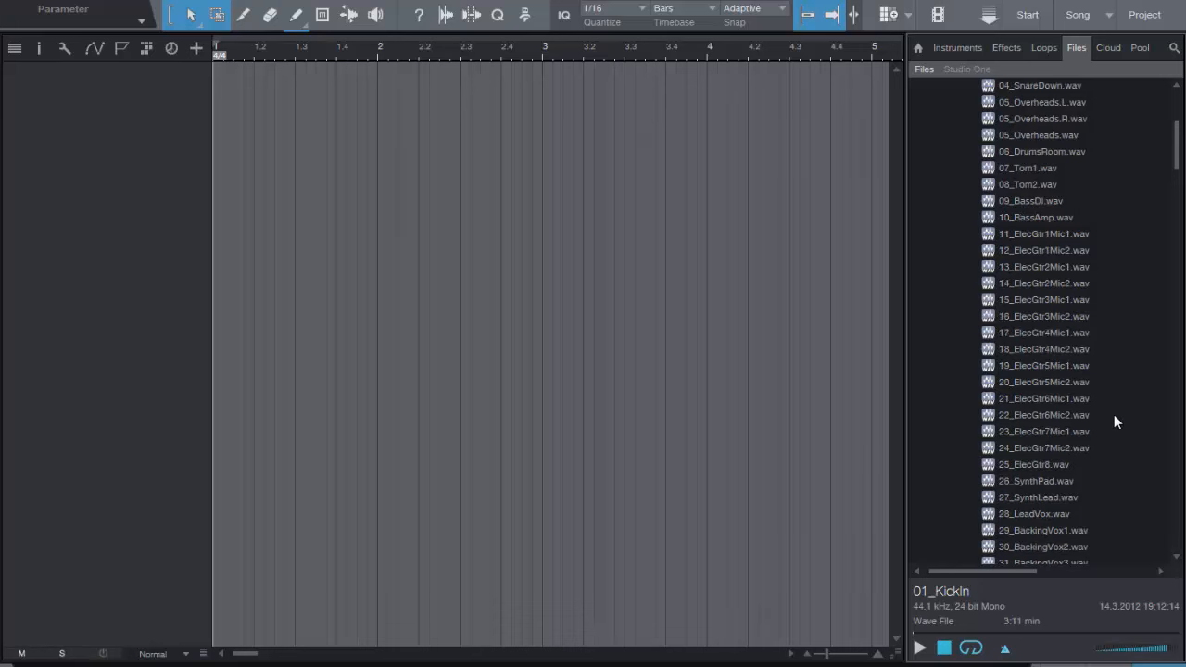
scroll(1114, 416, up, 1)
scroll(1115, 416, down, 1)
scroll(1114, 416, up, 1)
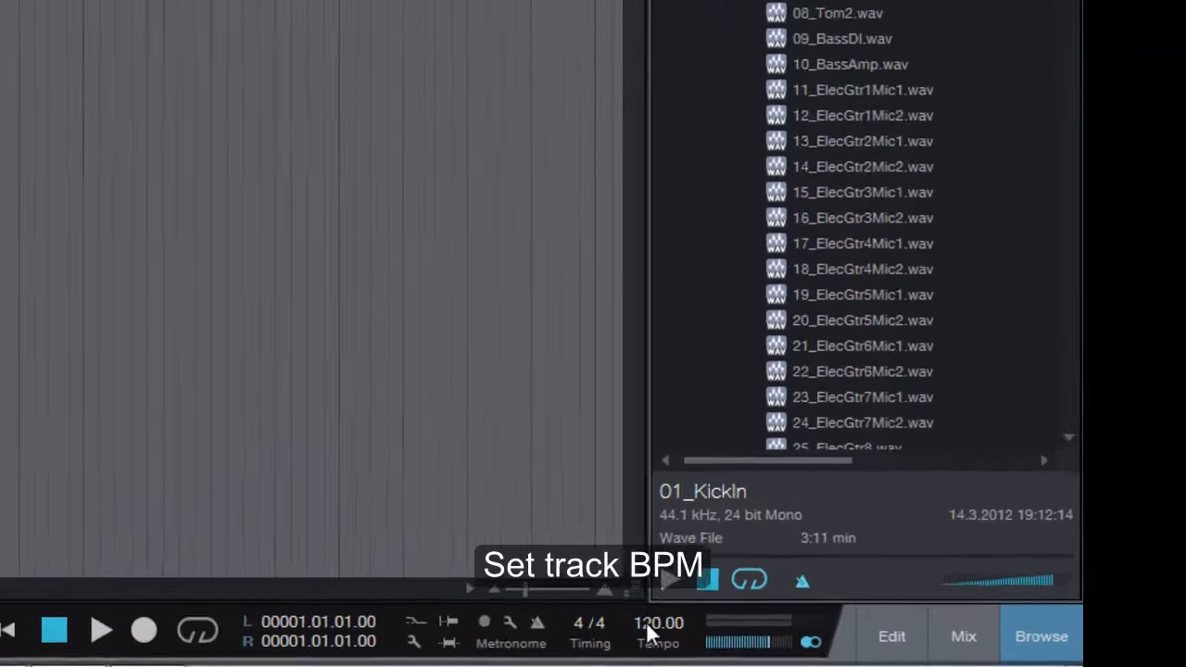
- Set the song tempo to 137 BPM
click(874, 639)
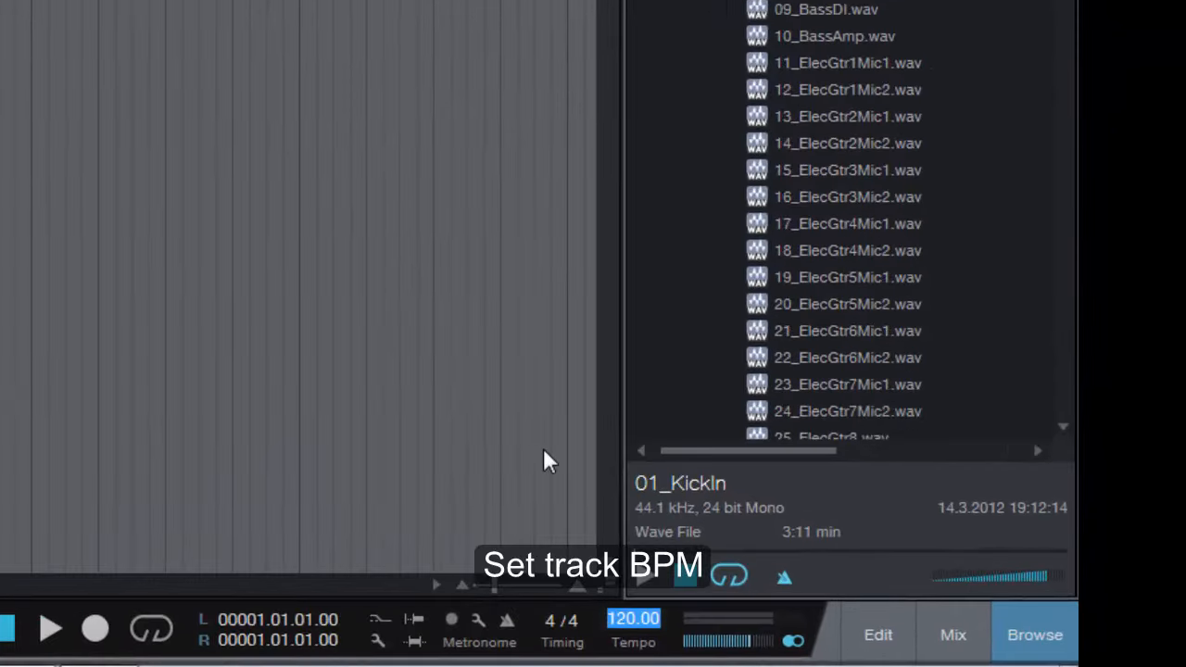
text(137)
key(Return)
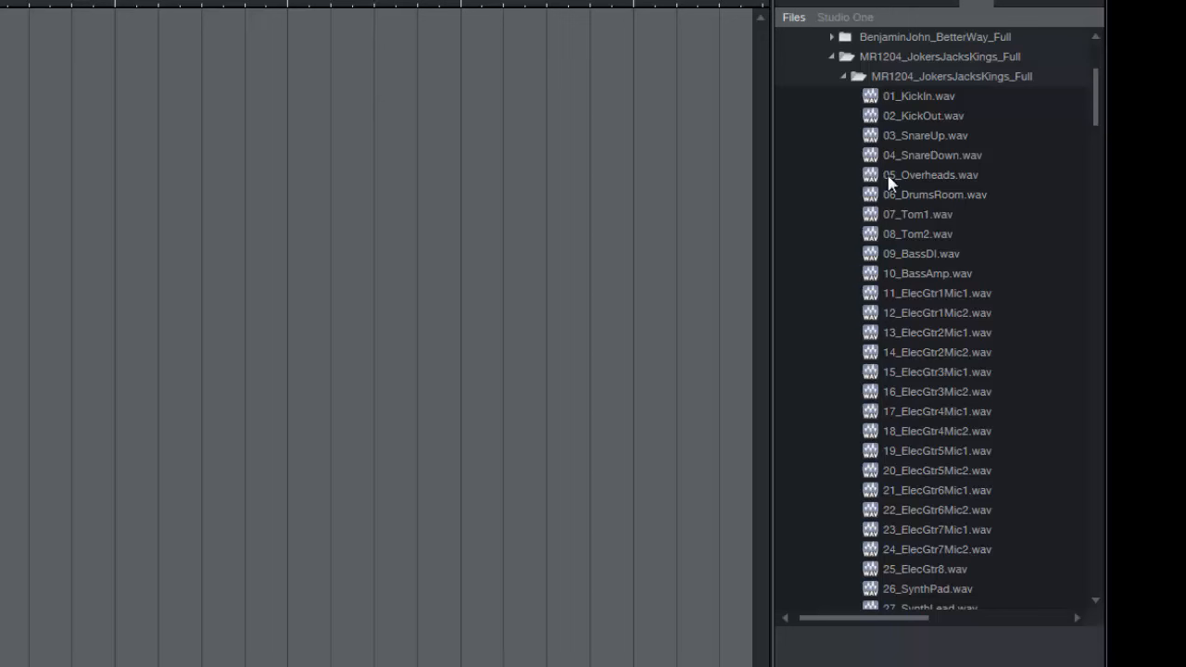
- Split the stereo file 05_Overheads.wav into separate mono files
click(920, 176)
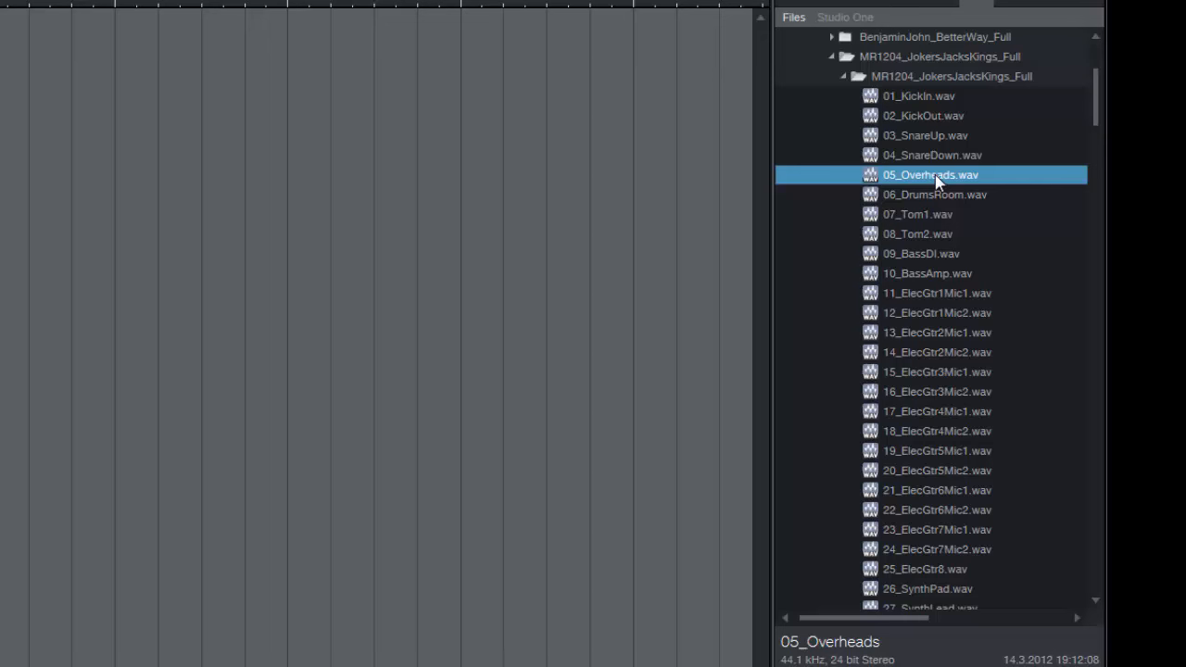
right_click(1008, 179)
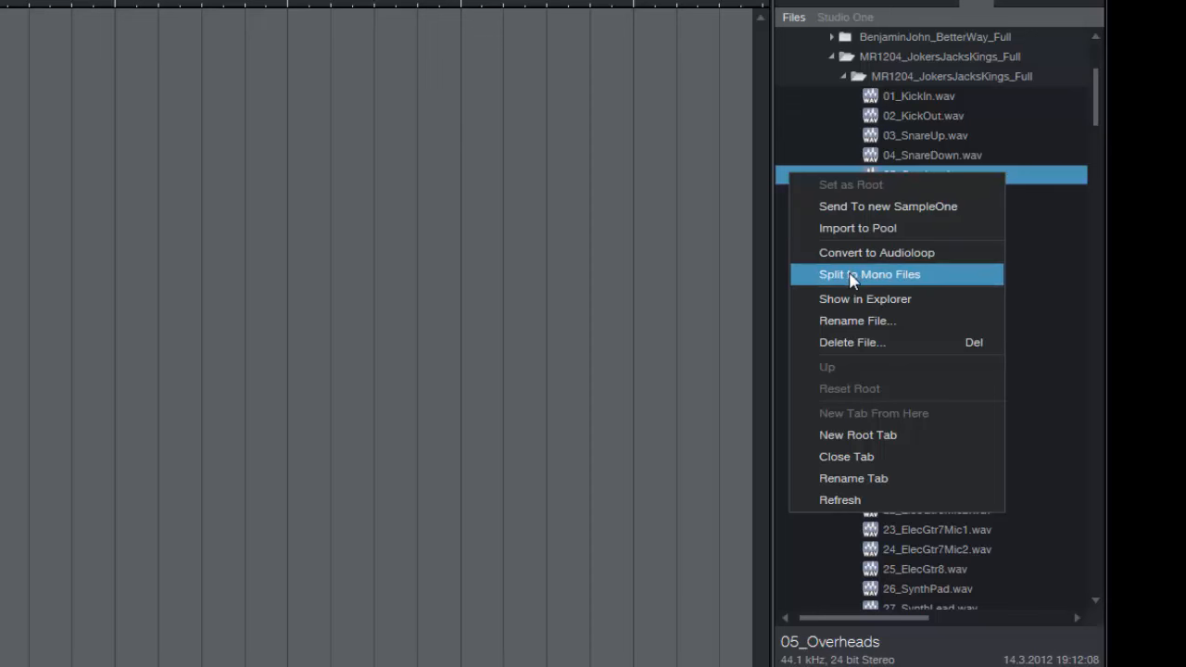
click(972, 276)
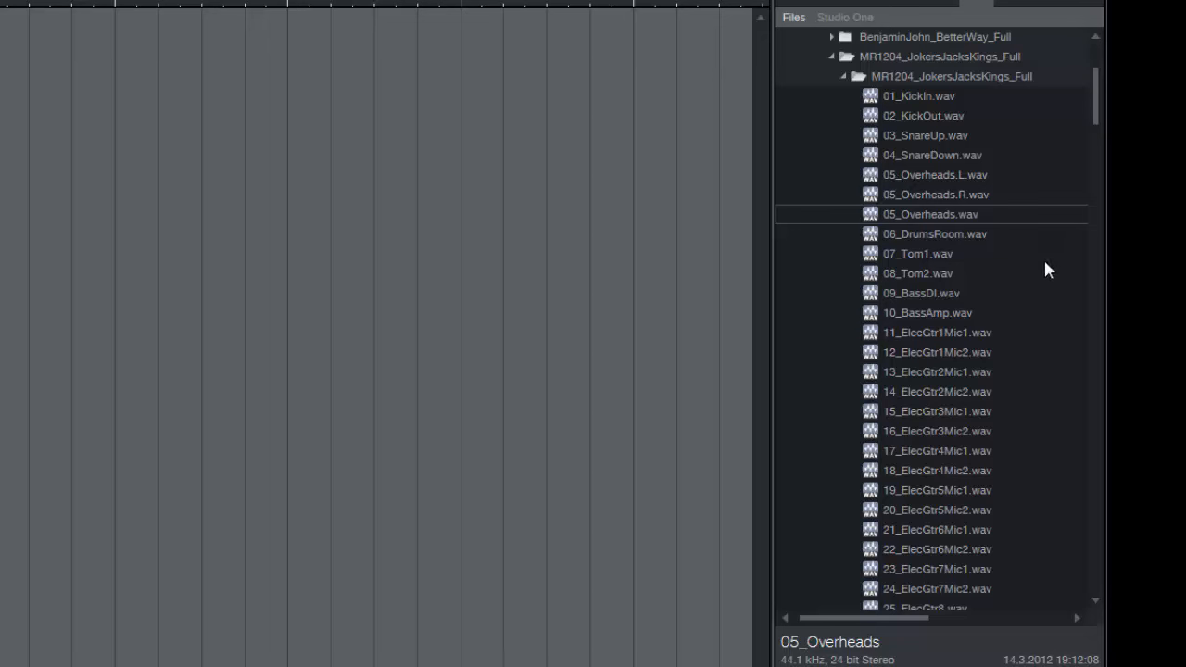
- Select all audio files from 01_KickIn.wav through 33_BackingVox5.wav, leaving out the stereo 05_Overheads.wav
scroll(1044, 264, down, 3)
scroll(1028, 264, down, 2)
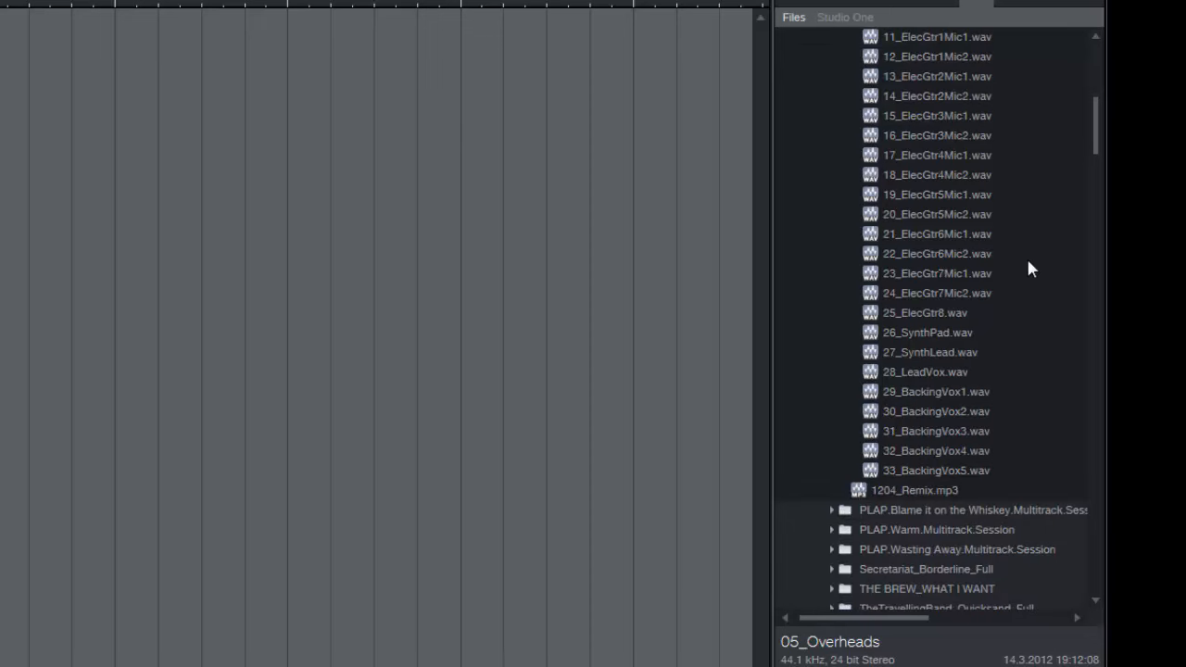
scroll(1028, 264, up, 6)
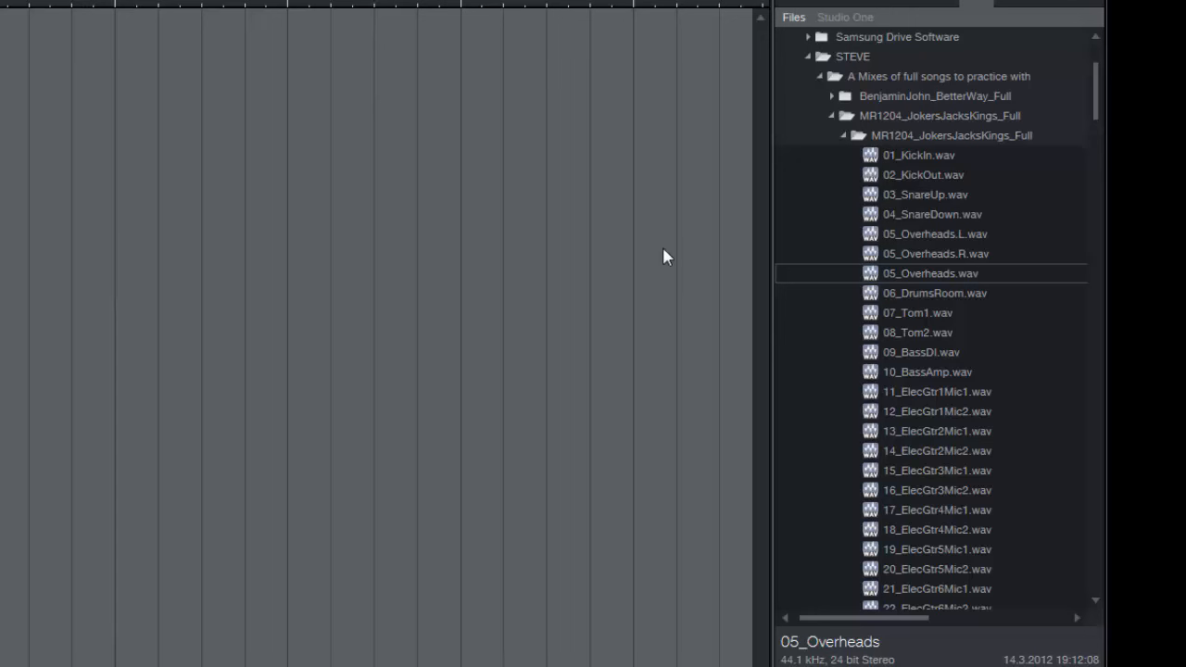
click(911, 155)
scroll(1016, 363, down, 3)
scroll(1016, 363, down, 2)
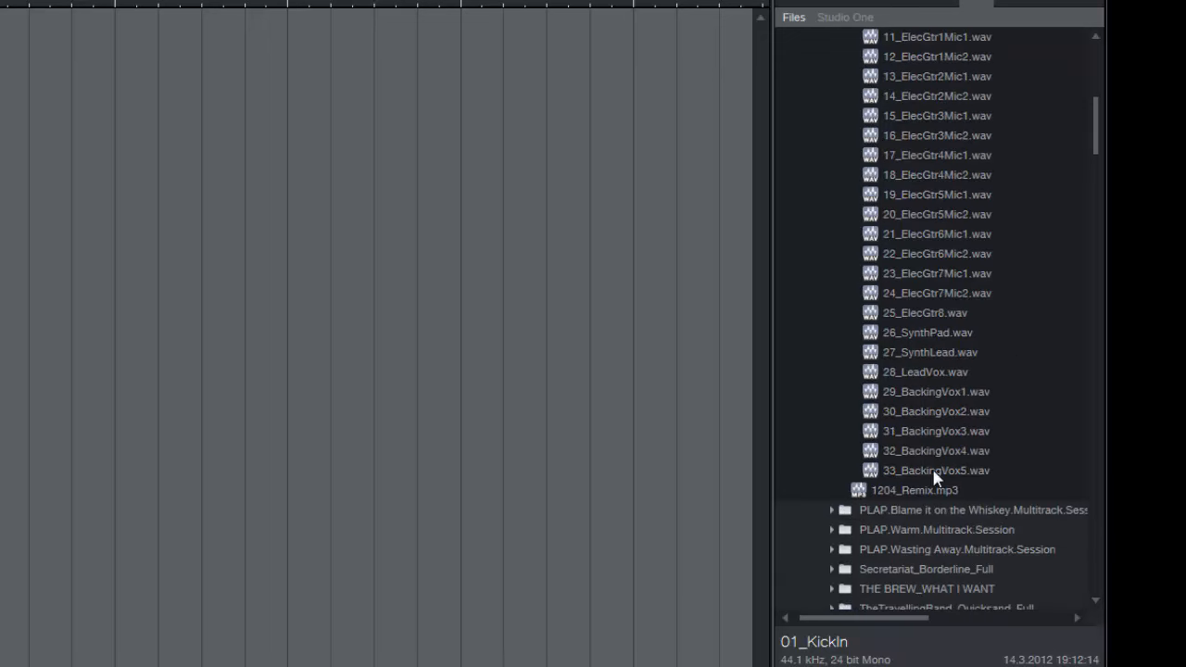
shift+click(932, 470)
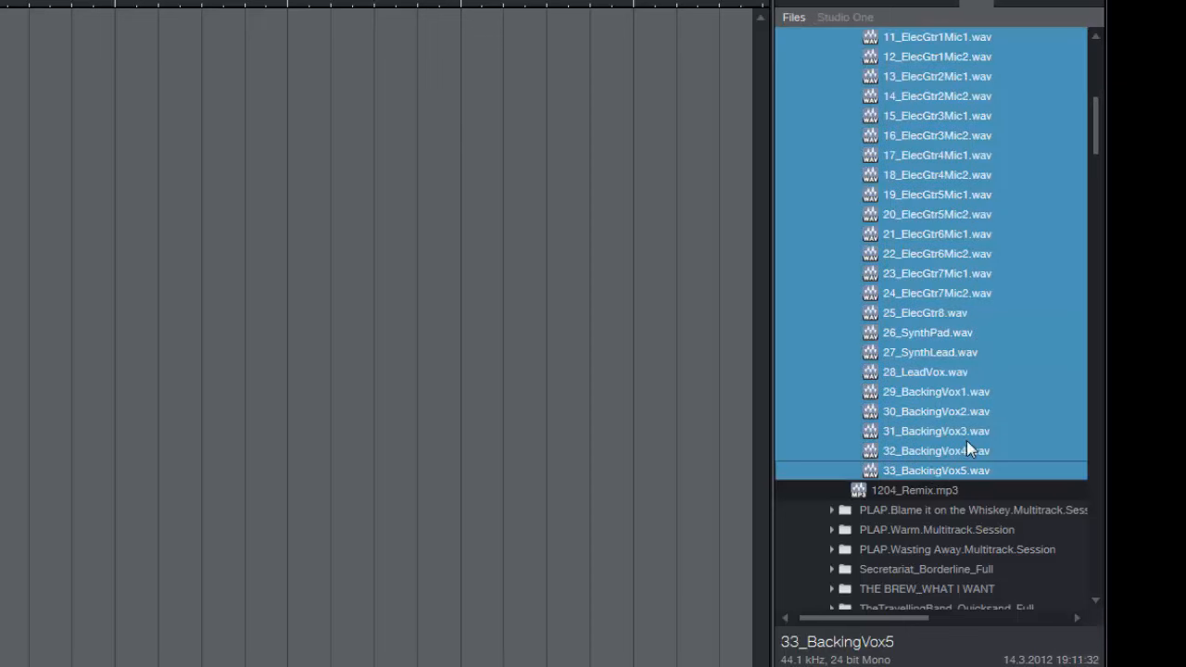
scroll(1008, 404, up, 4)
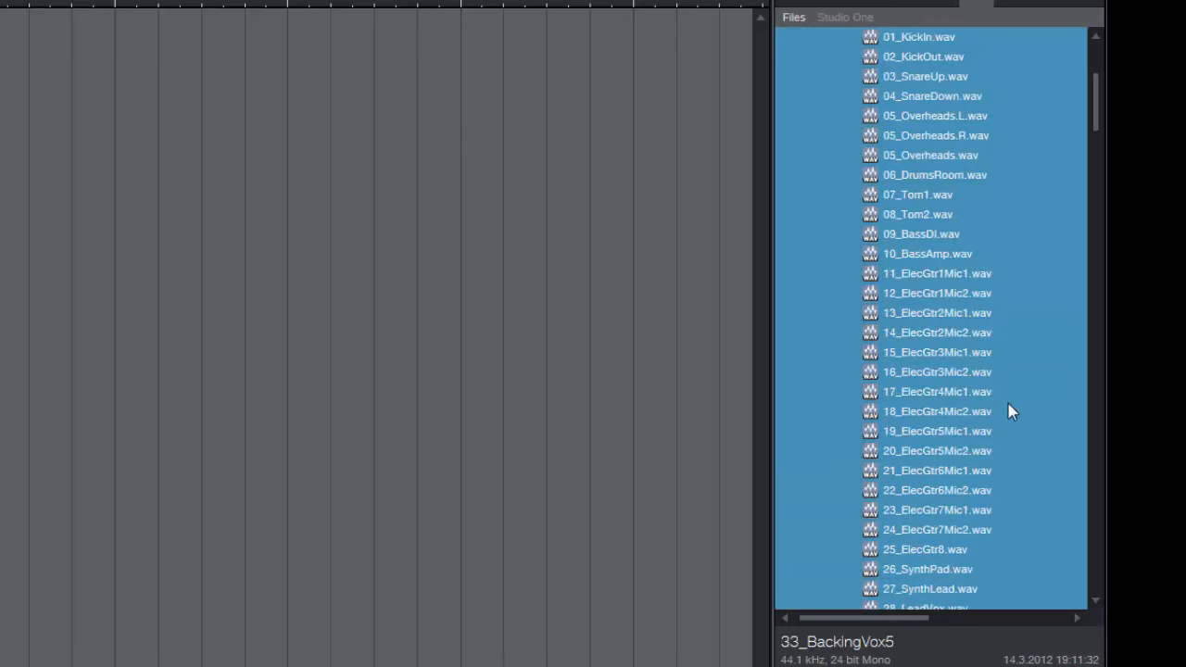
ctrl+click(933, 155)
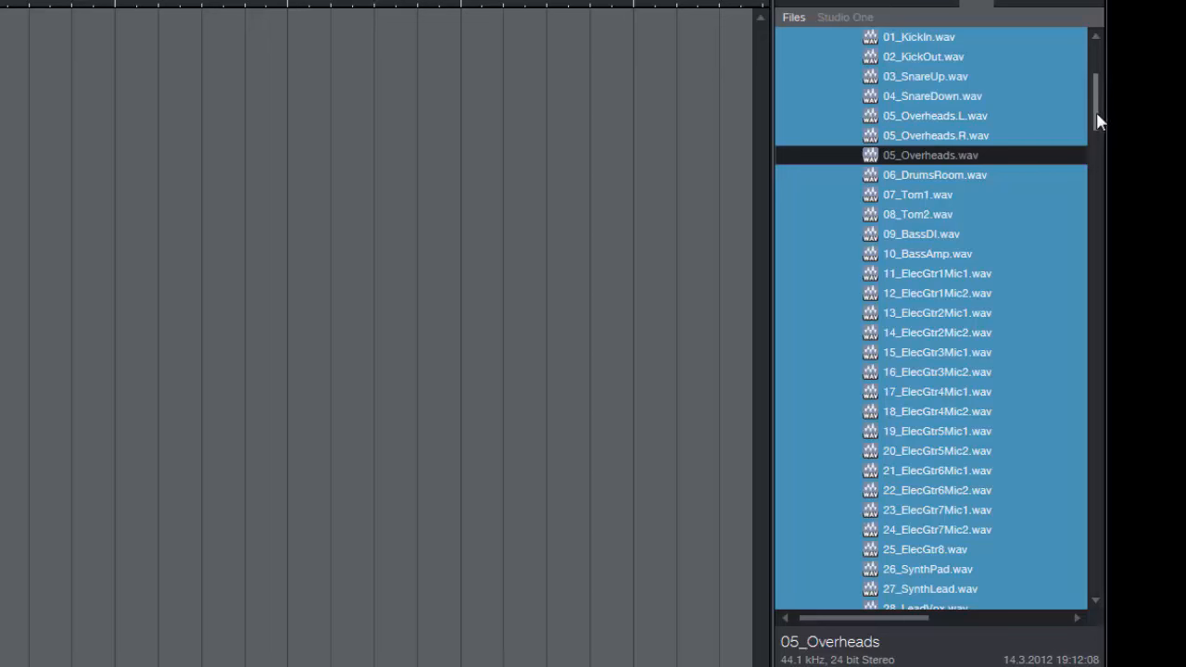
- Import the selected audio files as separate tracks starting at bar 1 and show the whole song in the arrangement
scroll(1098, 120, up, 1)
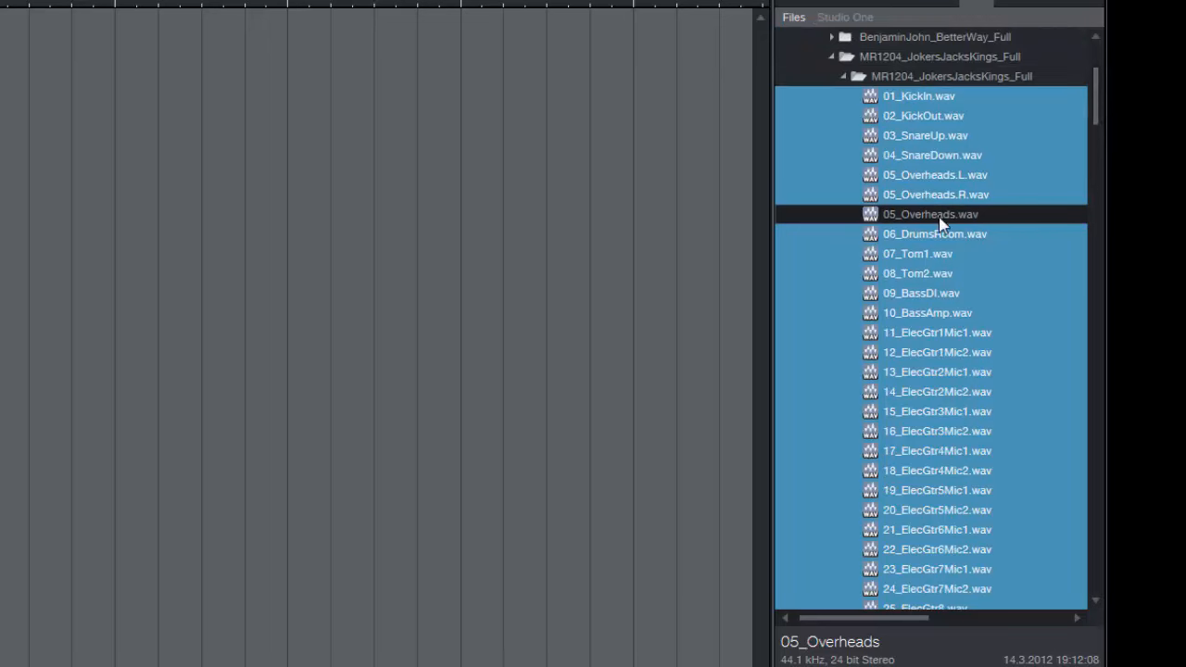
scroll(978, 316, down, 5)
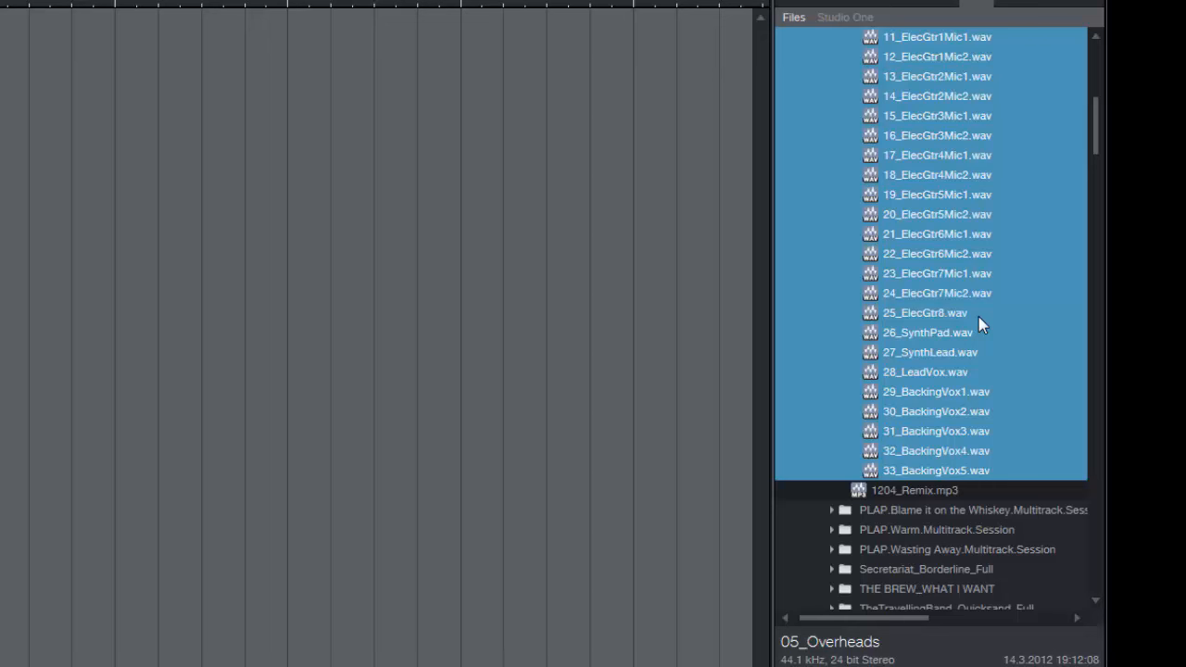
scroll(978, 316, up, 1)
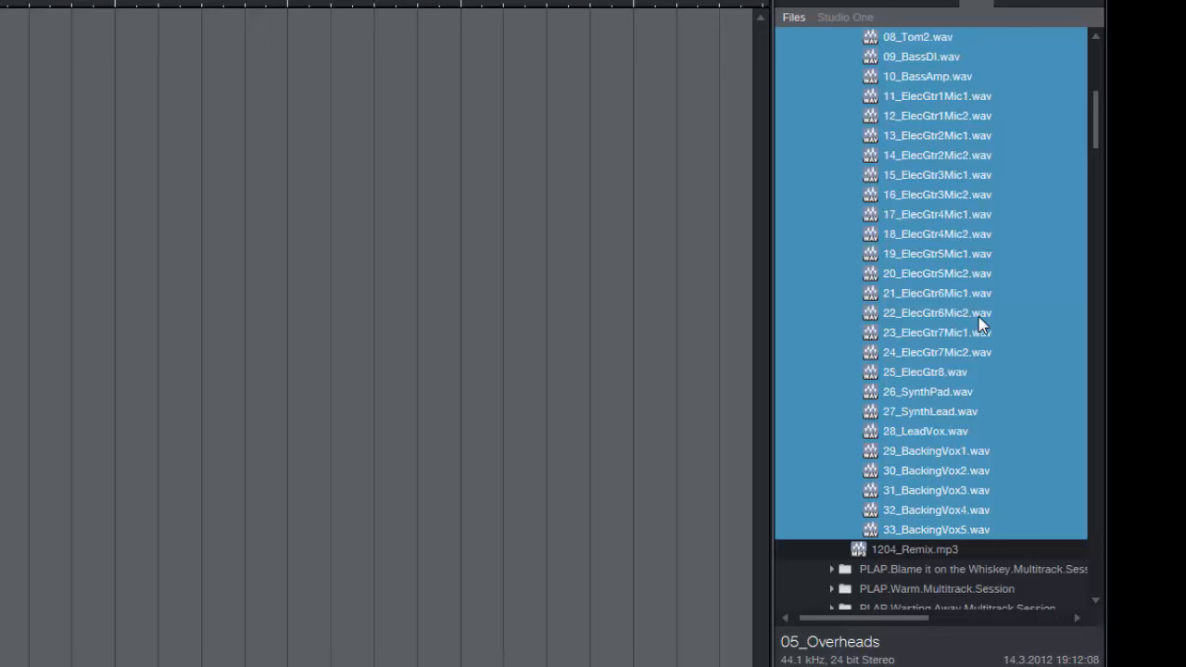
scroll(978, 316, up, 4)
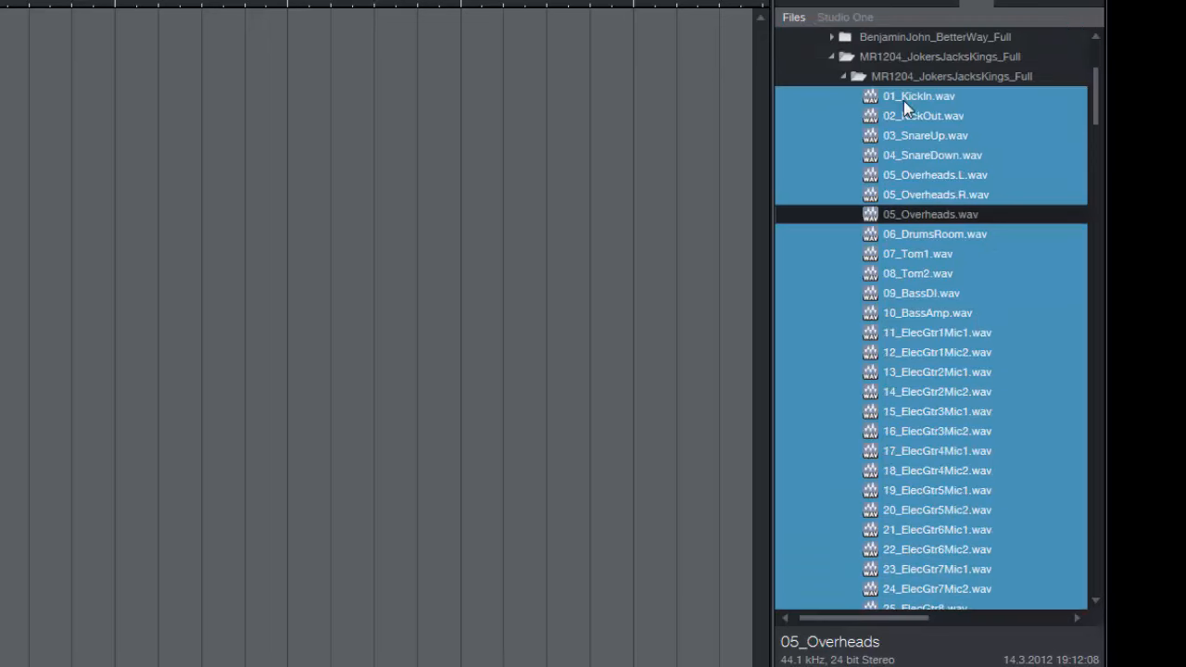
click(904, 95)
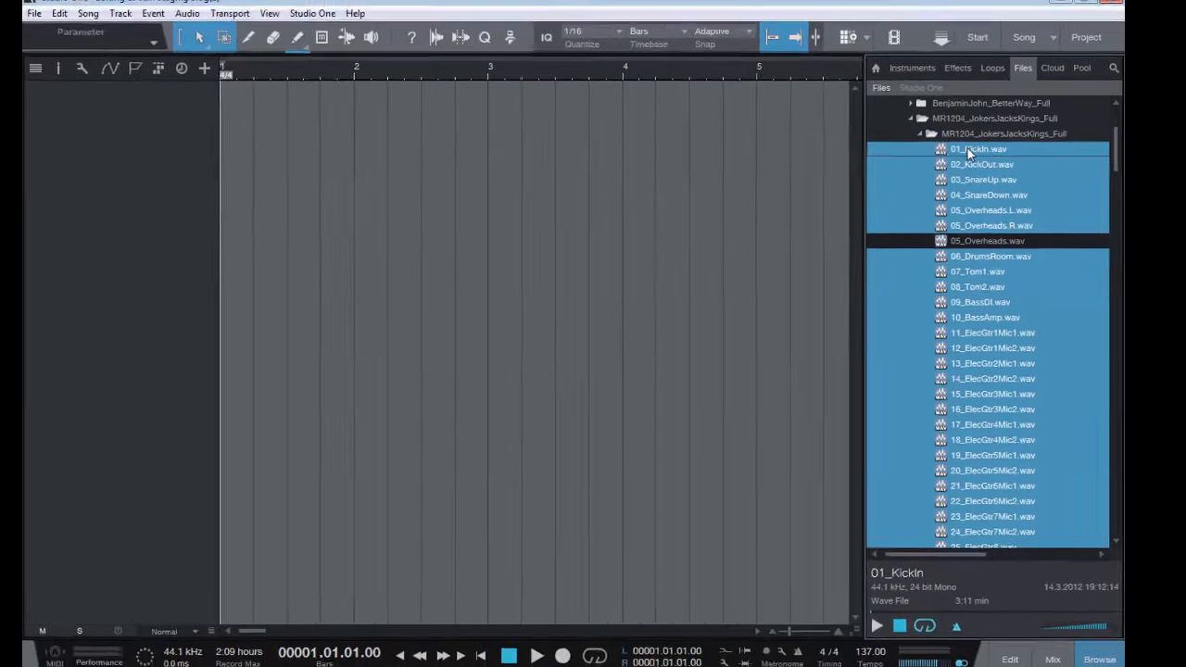
drag(967, 148, 255, 180)
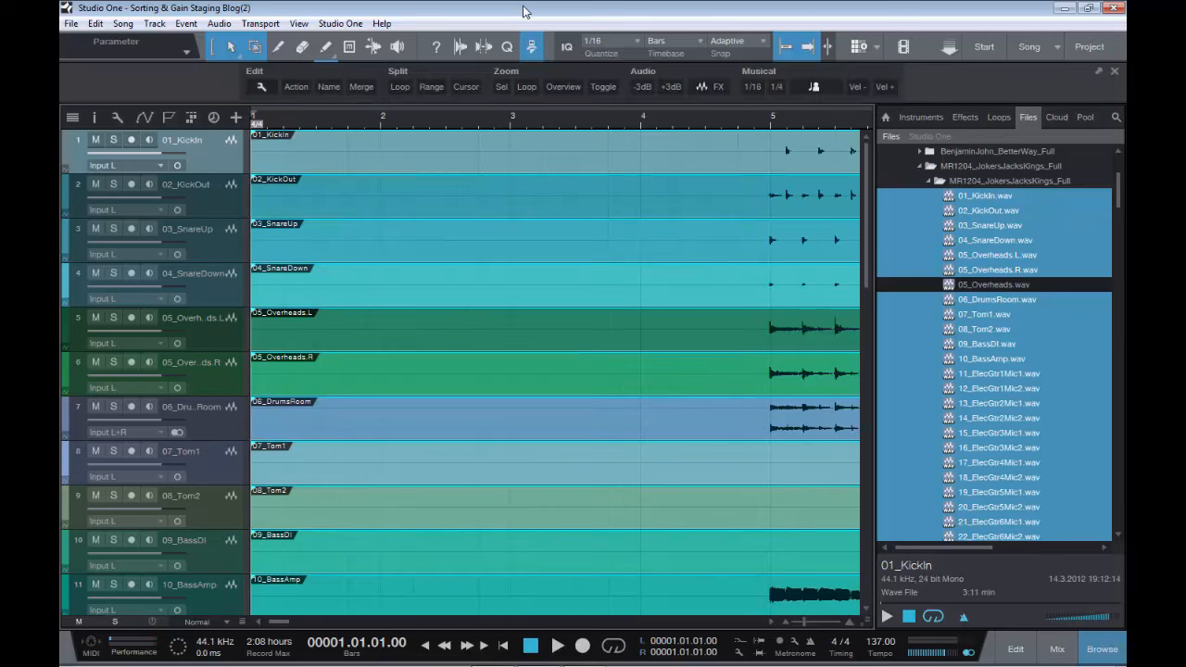
click(563, 86)
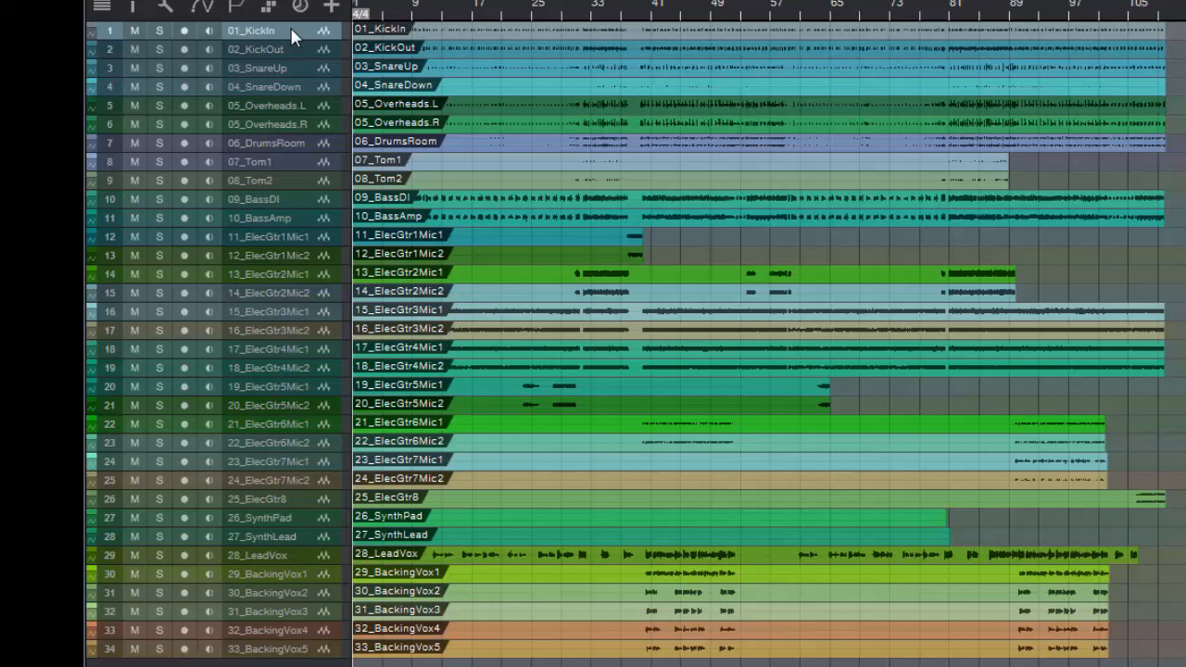
- Move the drum tracks from 01_KickIn through 08_Tom2 below 33_BackingVox5 at the end of the arrangement
shift+click(298, 179)
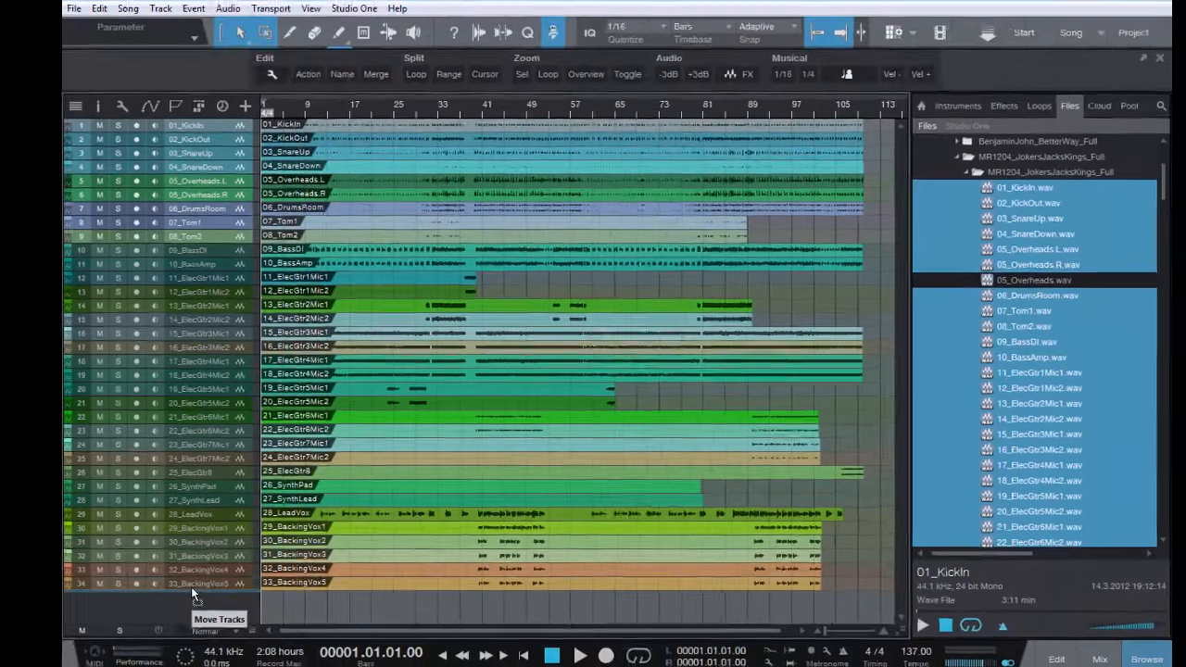
drag(191, 586, 190, 588)
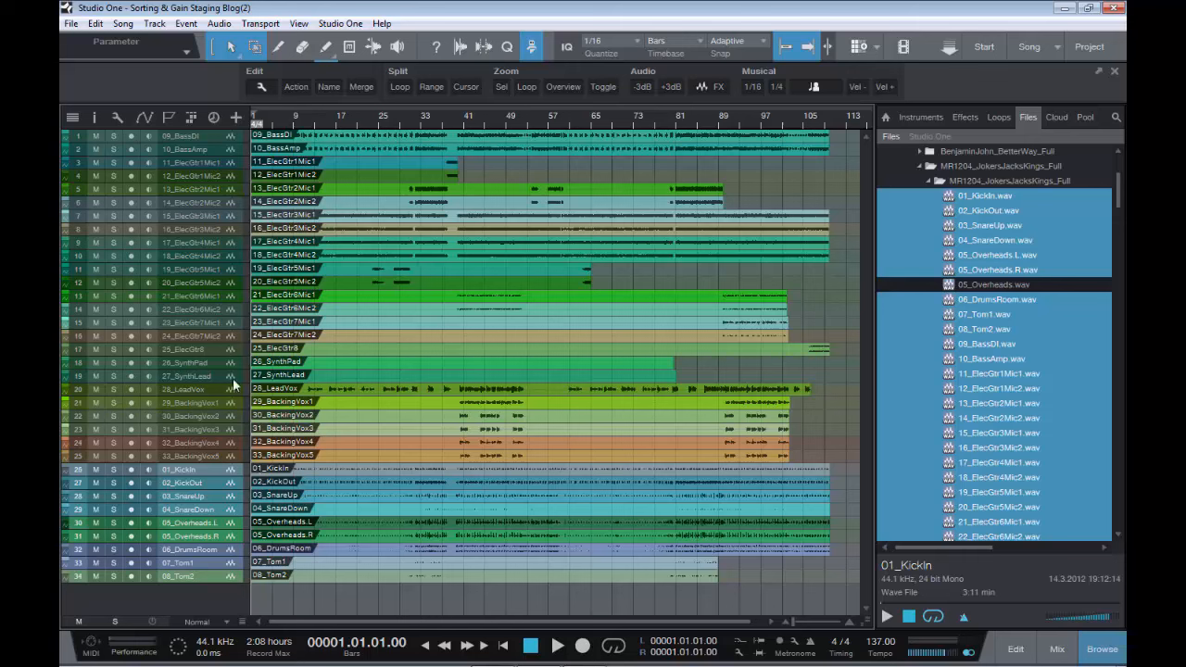
- Move the drum tracks from 01_KickIn through 08_Tom2 back above 09_BassDI at the start of the track order
click(208, 471)
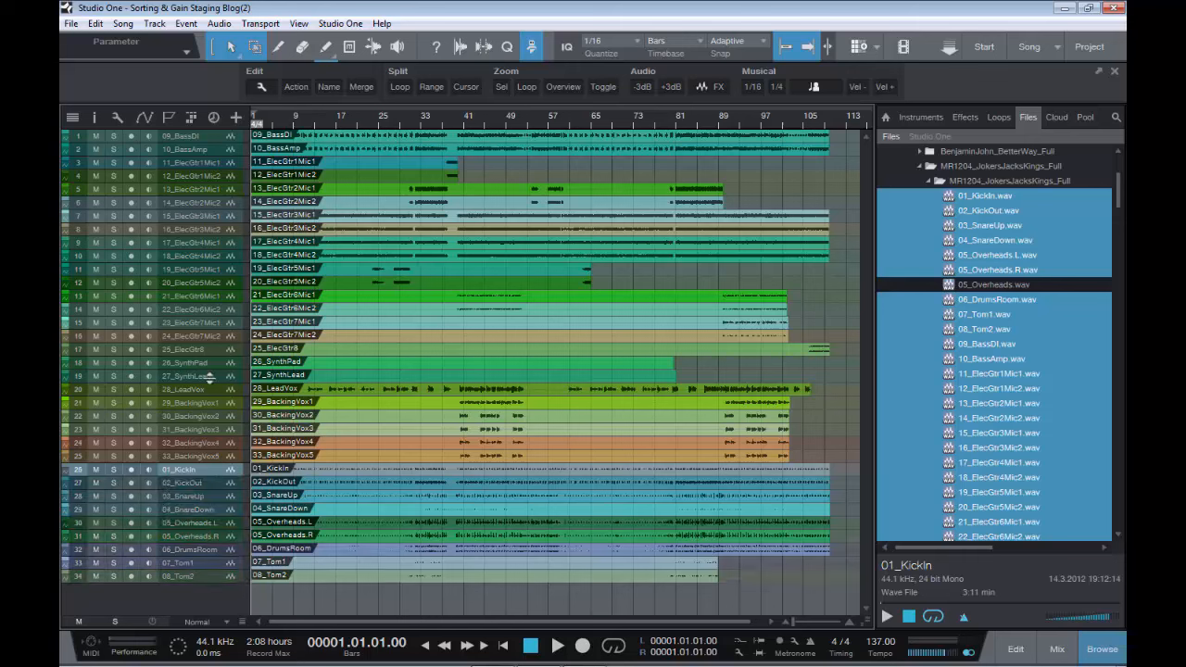
click(200, 334)
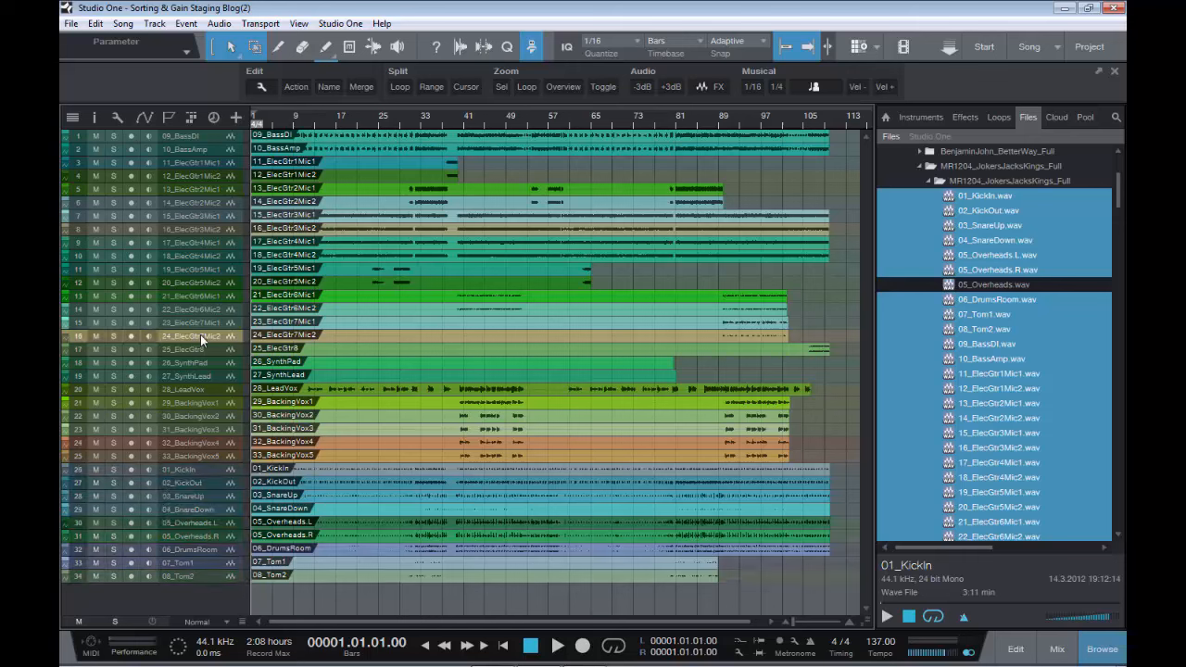
click(202, 469)
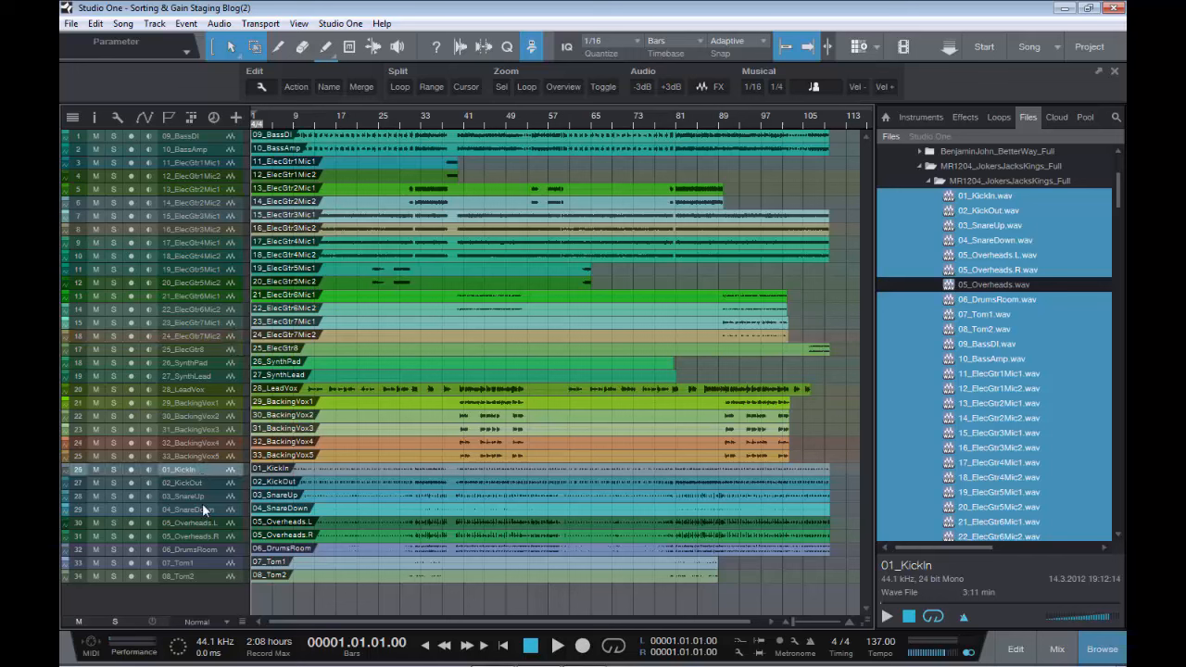
shift+click(201, 575)
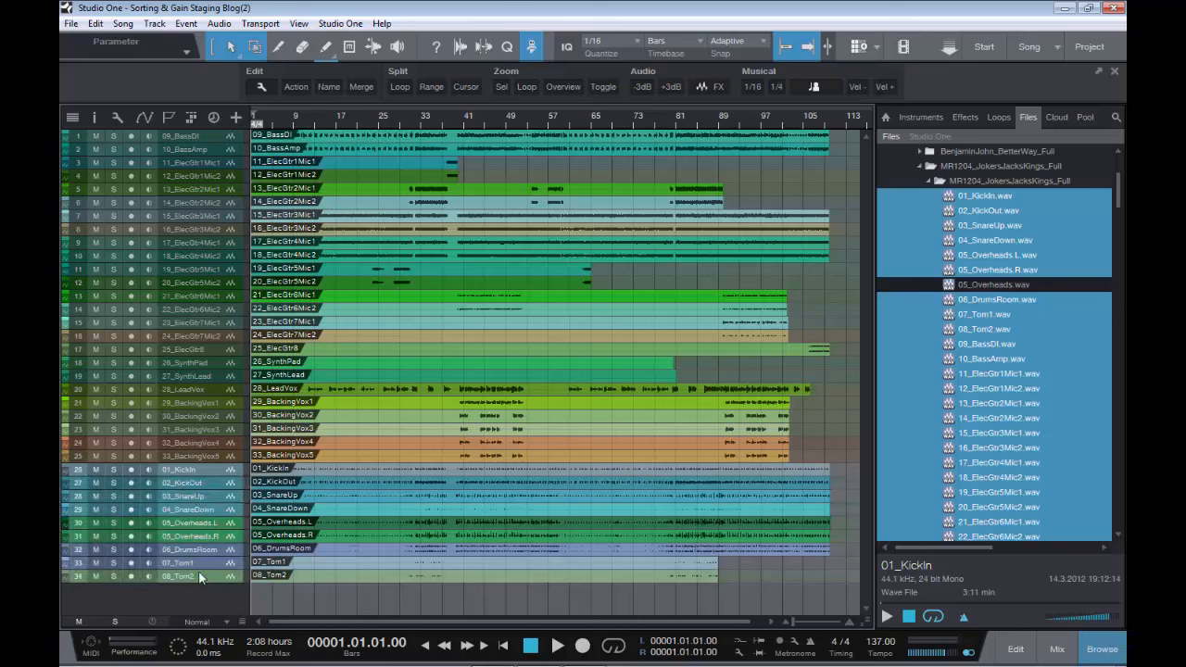
drag(190, 469, 197, 130)
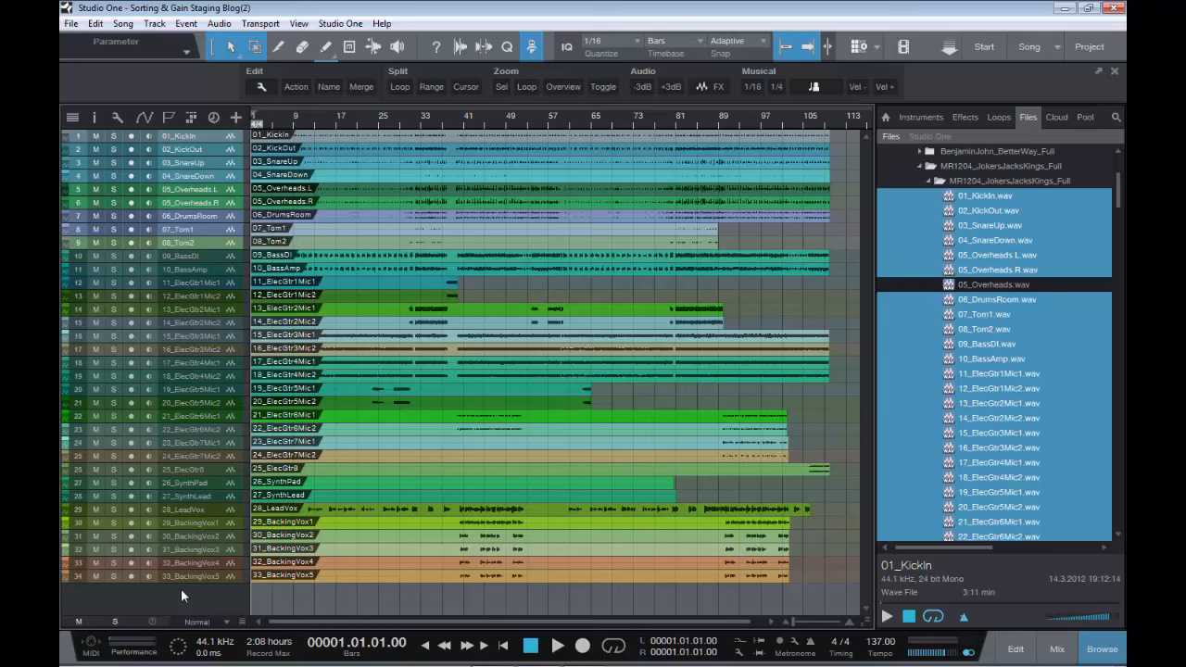
- Show the track list, pick individual tracks in it such as 11_ElecGtr1Mic1, 06_DrumsRoom and 01_KickIn, and hide the list again
click(72, 117)
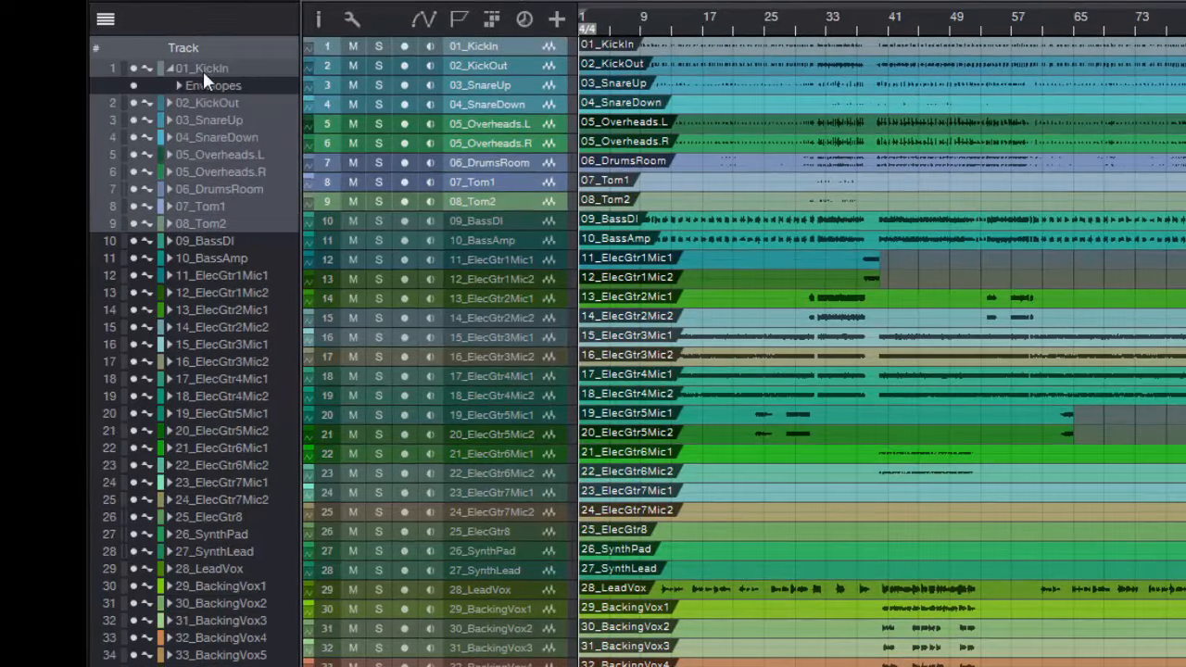
click(172, 69)
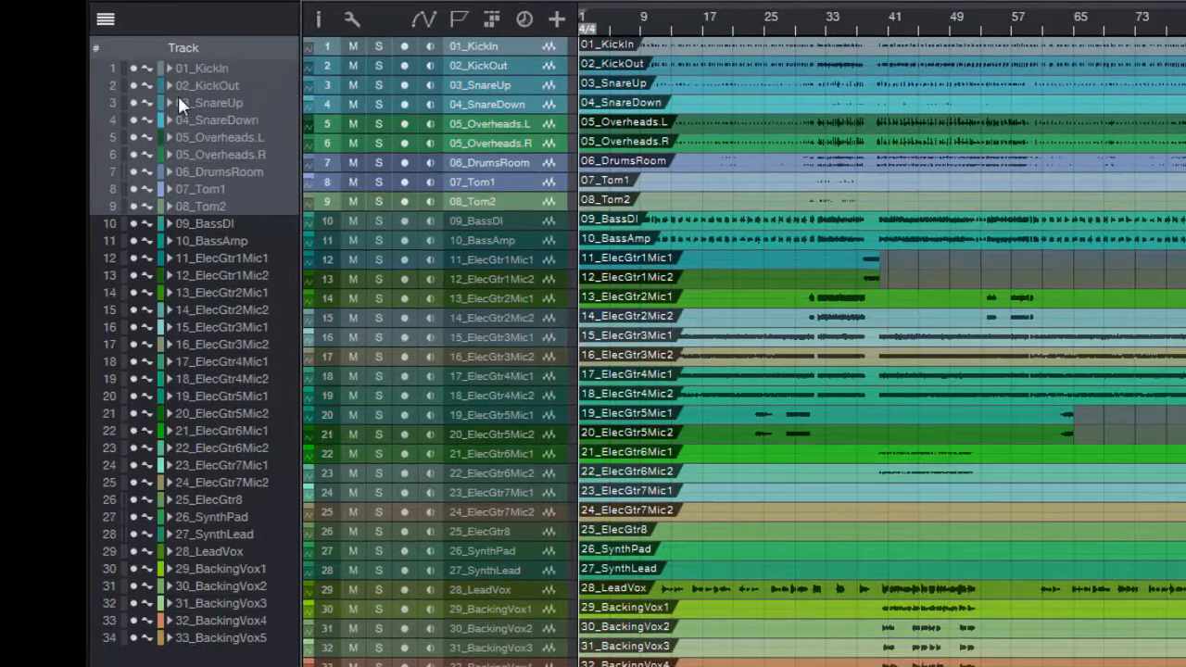
click(180, 259)
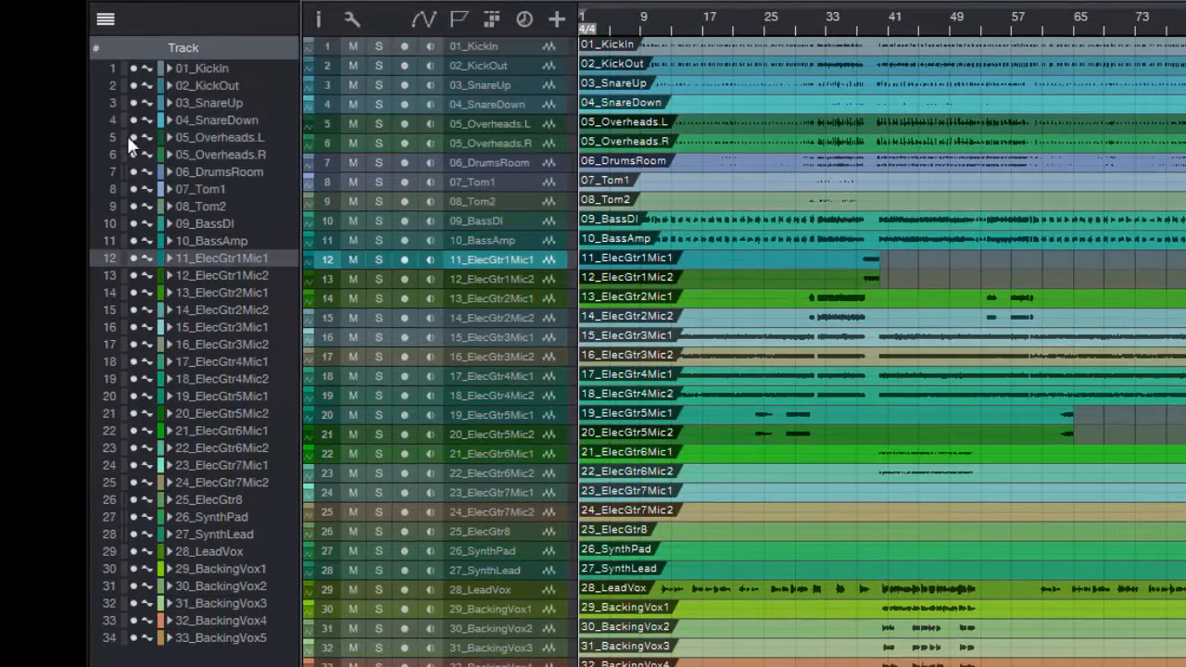
click(200, 70)
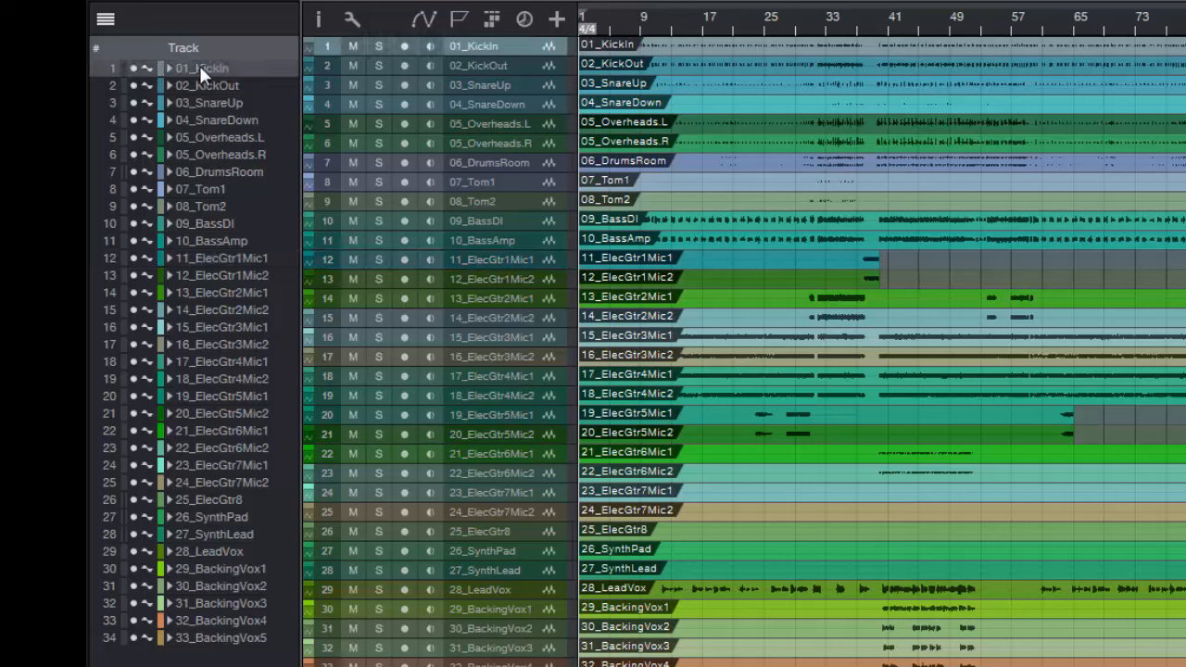
click(207, 182)
click(210, 169)
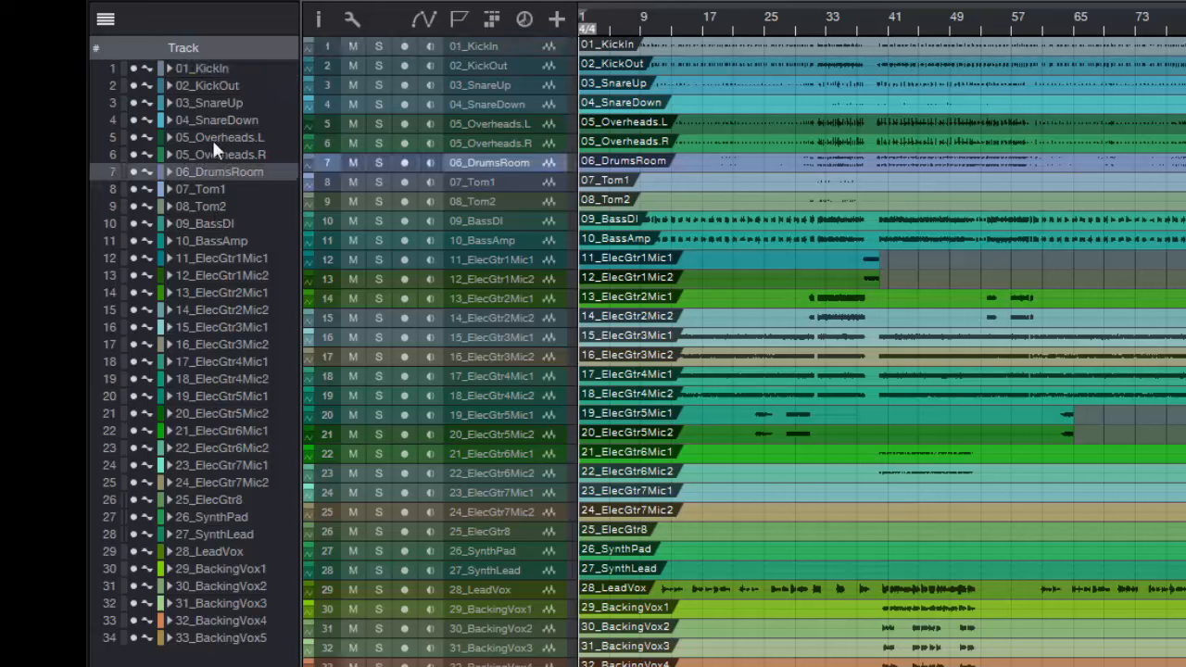
click(209, 138)
click(201, 103)
click(211, 69)
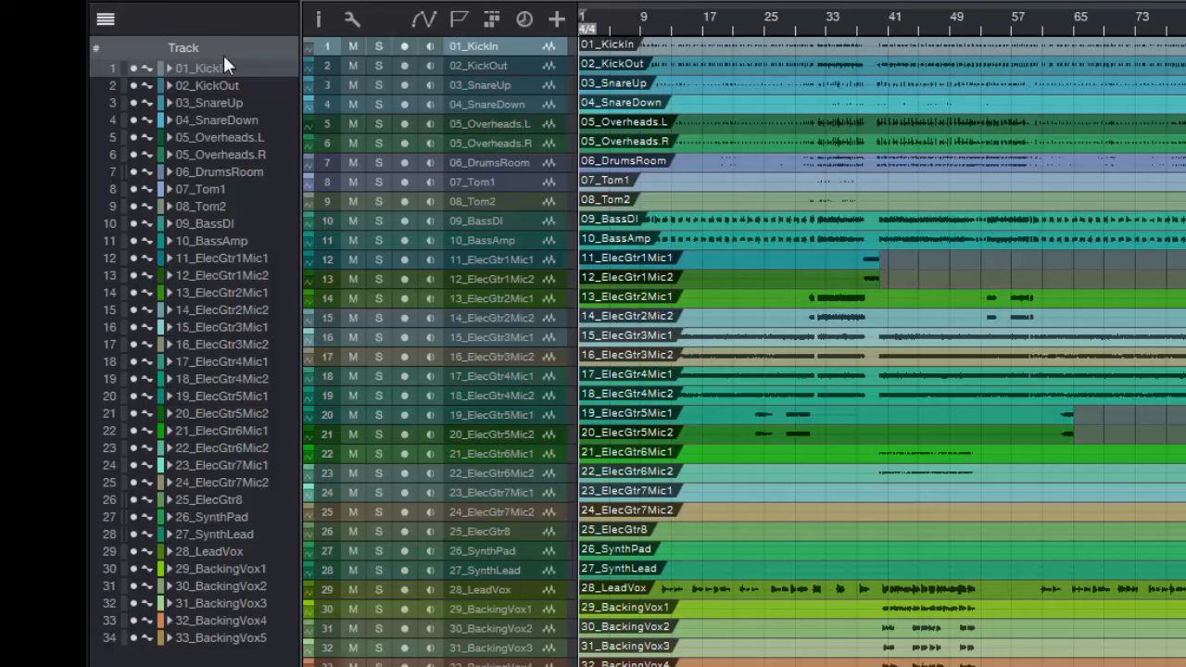
click(105, 20)
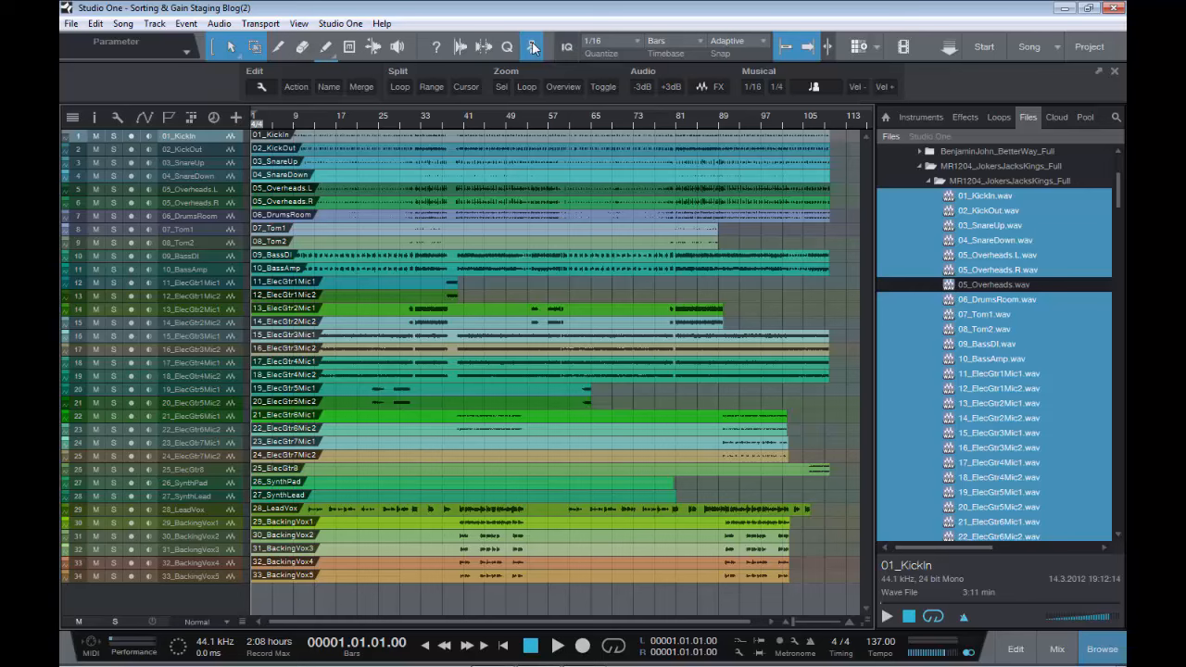
- Hide the macro toolbar and import 1204_Remix.mp3 as a new track below 33_BackingVox5, starting at bar 1
click(531, 46)
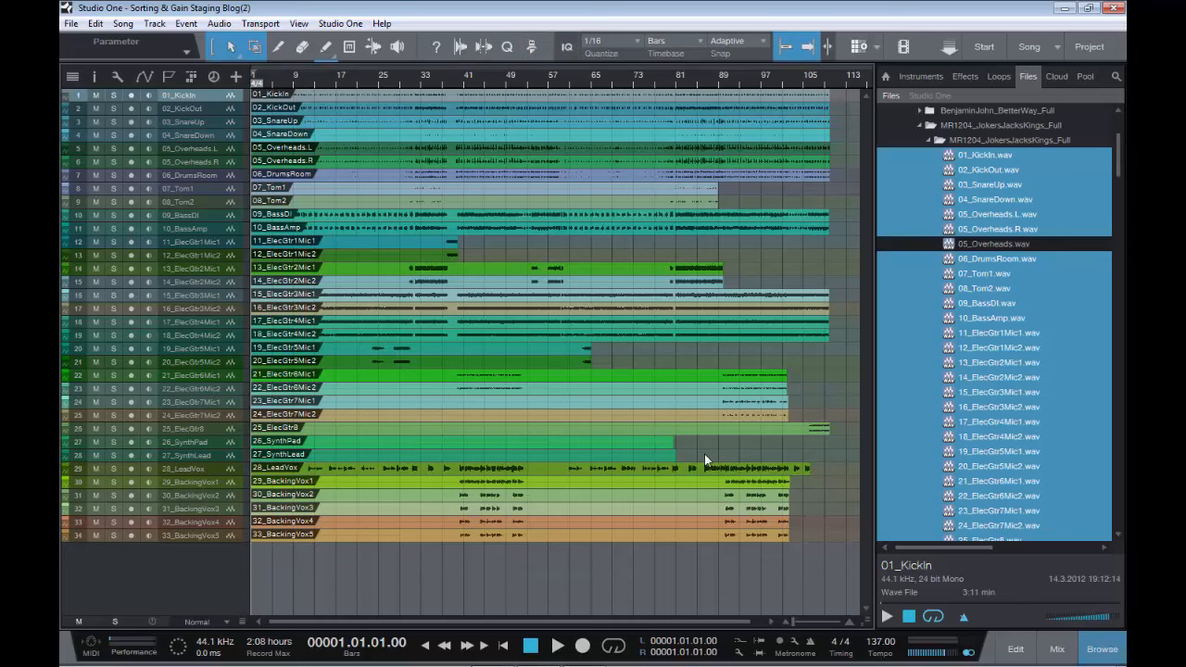
drag(1118, 164, 1114, 196)
click(972, 363)
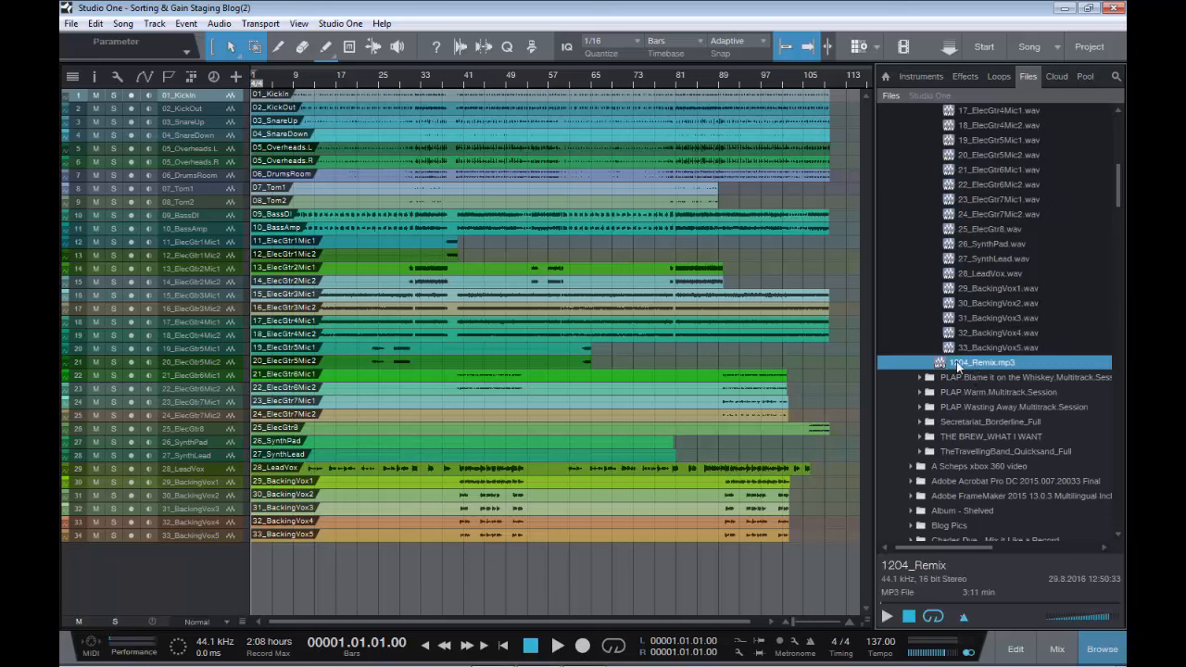
drag(956, 364, 264, 561)
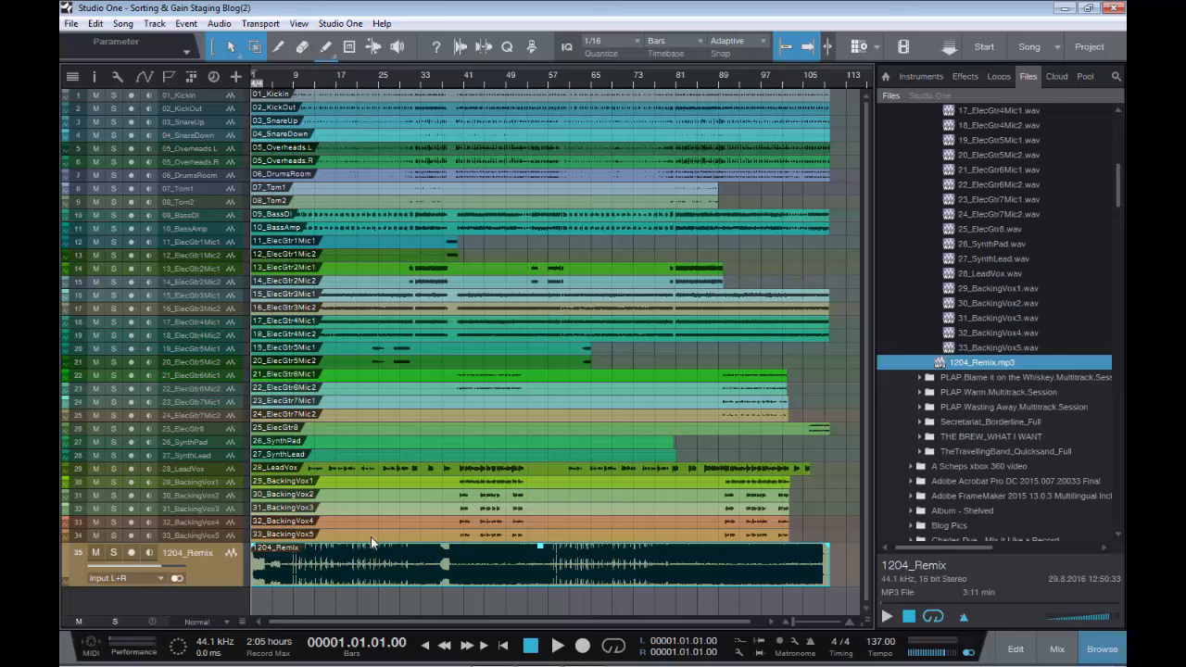
- Colour the drum tracks from 01_KickIn through 08_Tom2 dark purple
click(192, 93)
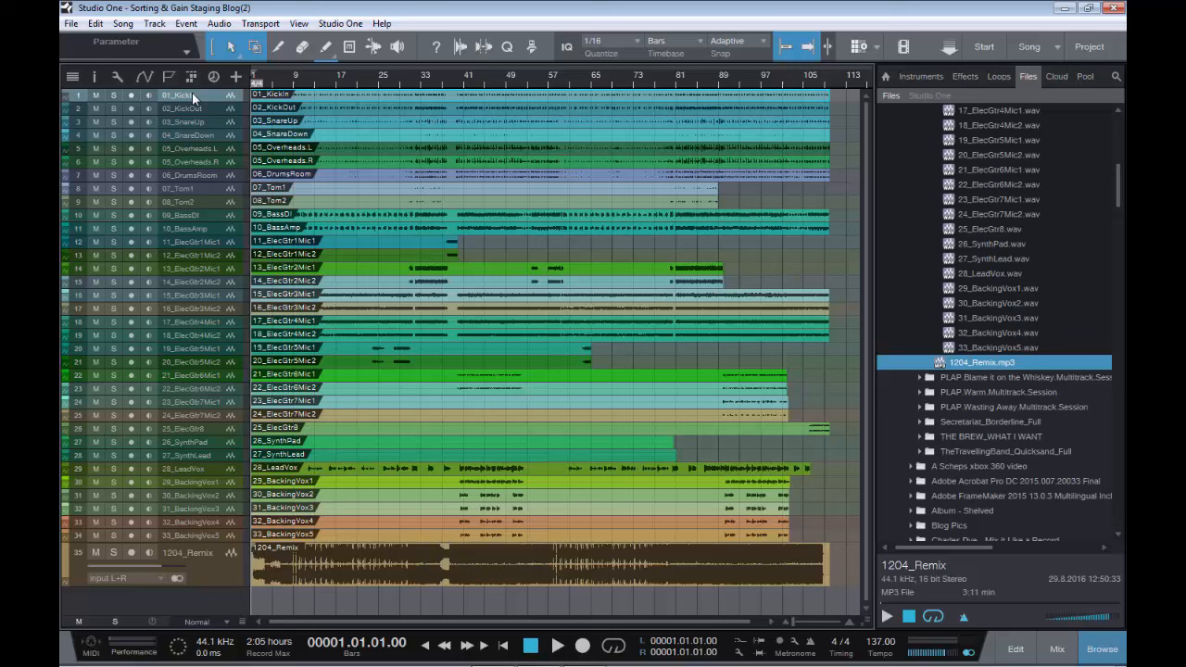
shift+click(199, 202)
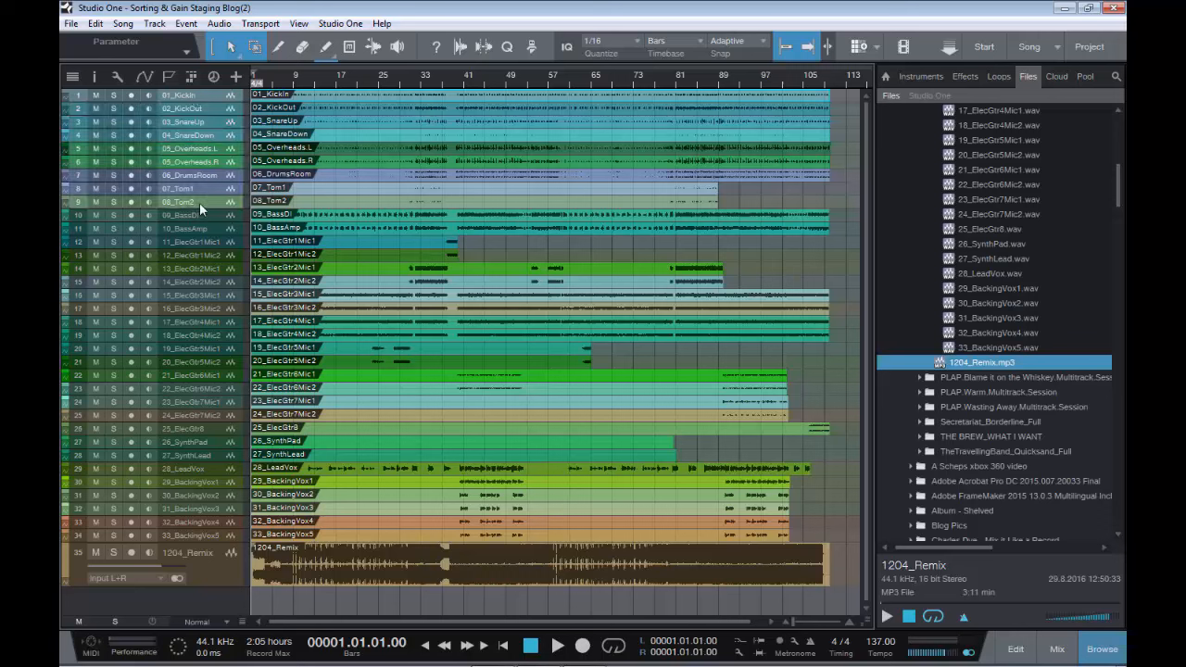
click(65, 90)
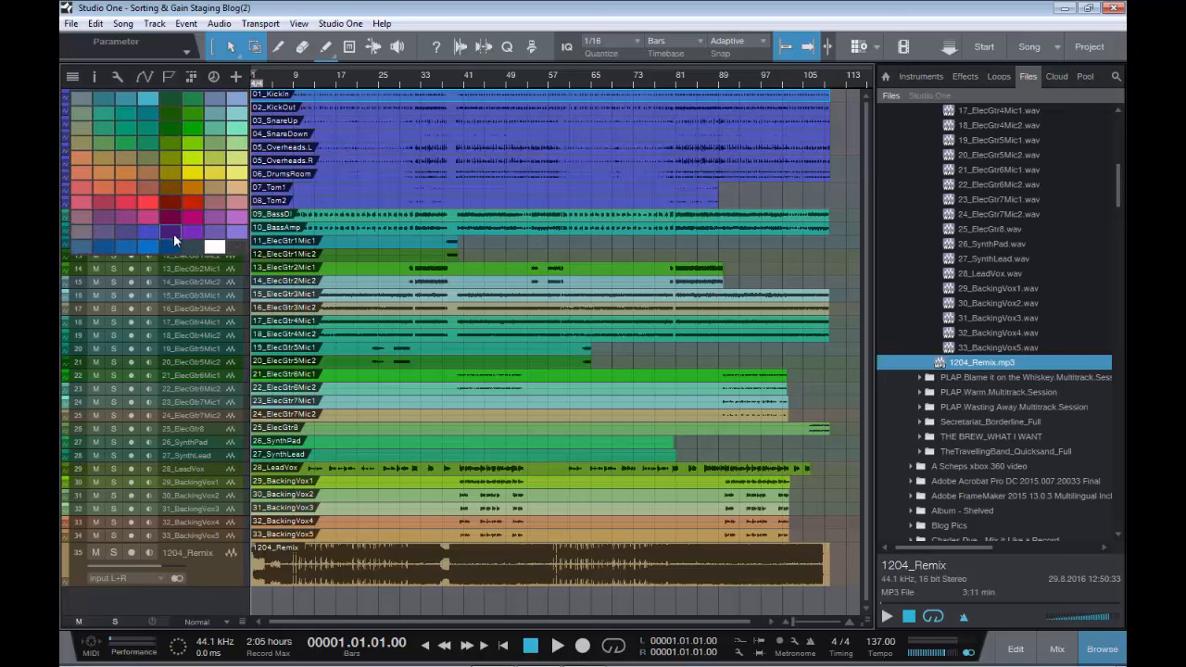
click(172, 232)
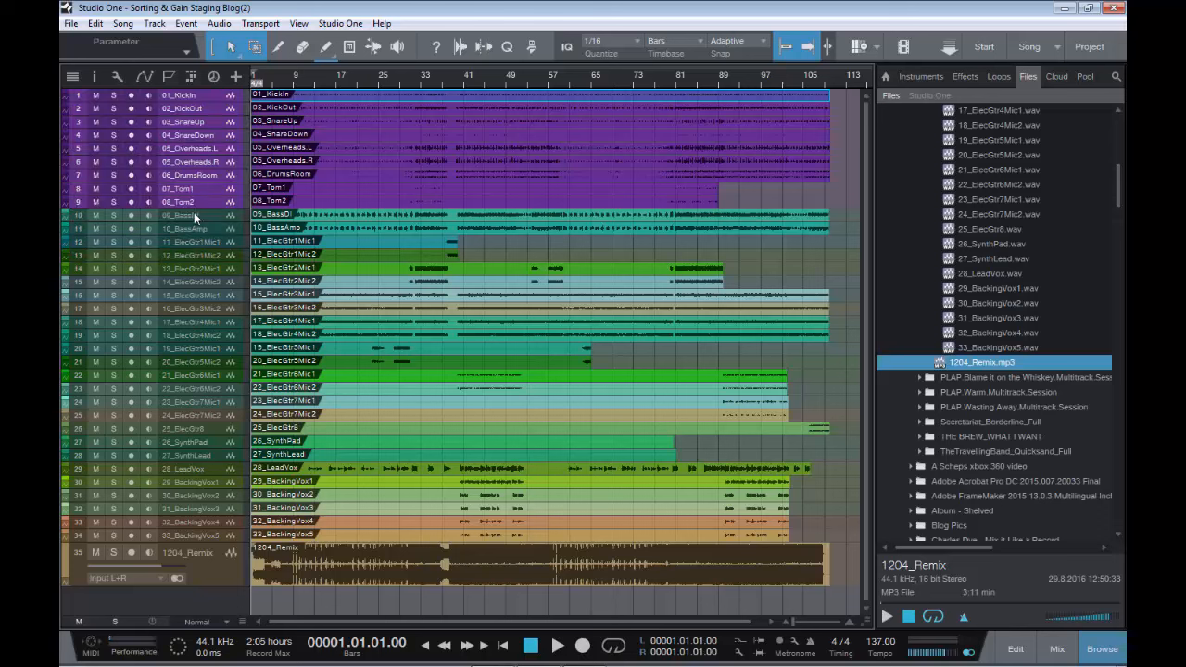
- Colour the bass tracks 09_BassDI and 10_BassAmp orange
click(179, 216)
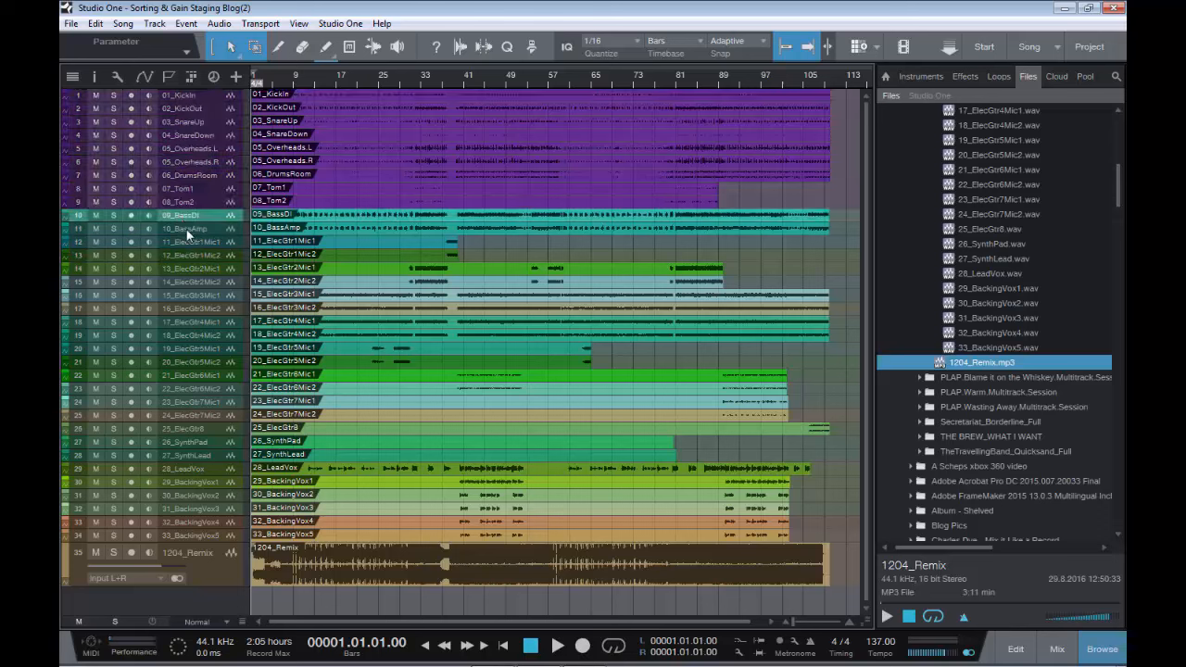
shift+click(186, 229)
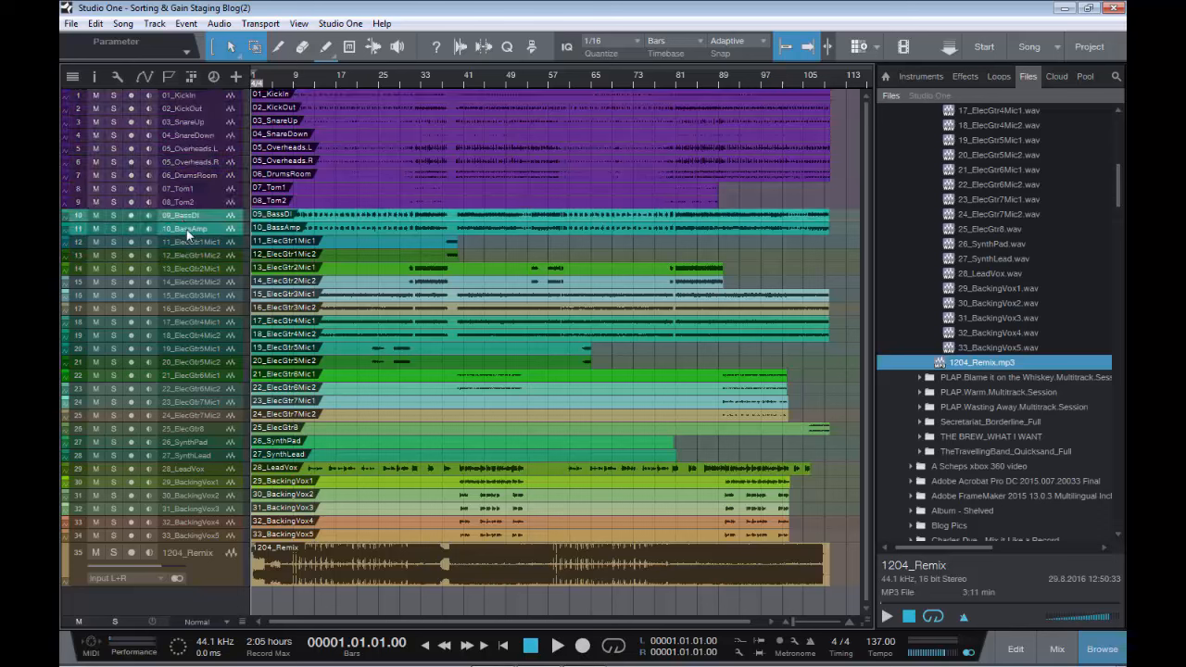
click(67, 210)
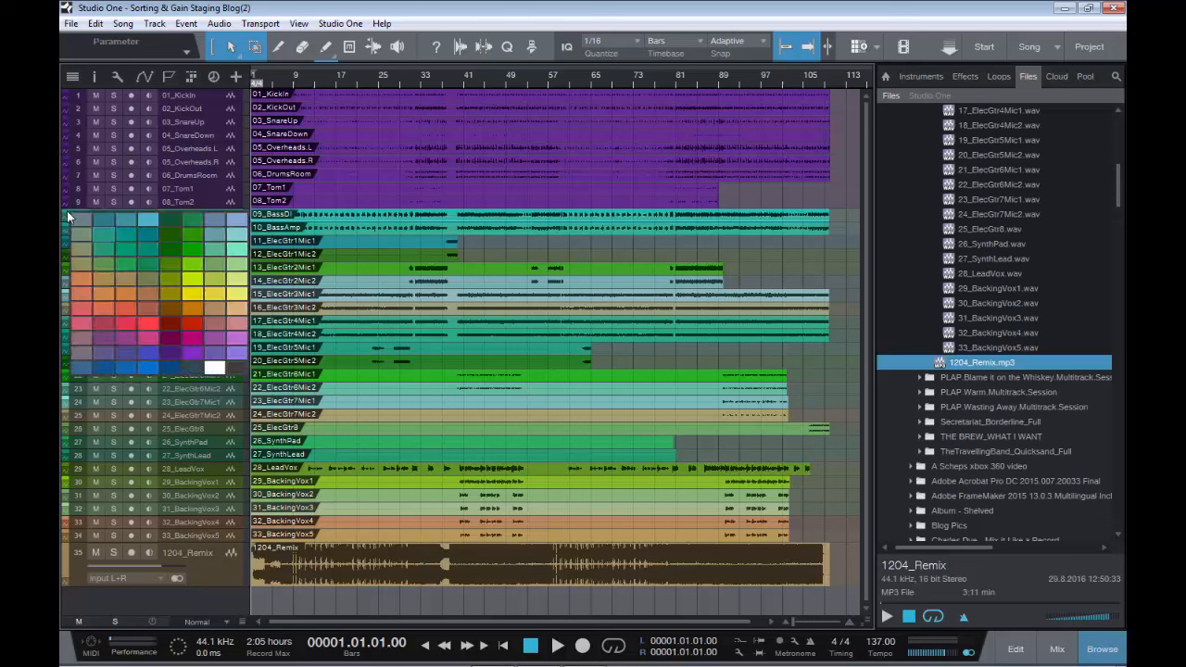
click(83, 291)
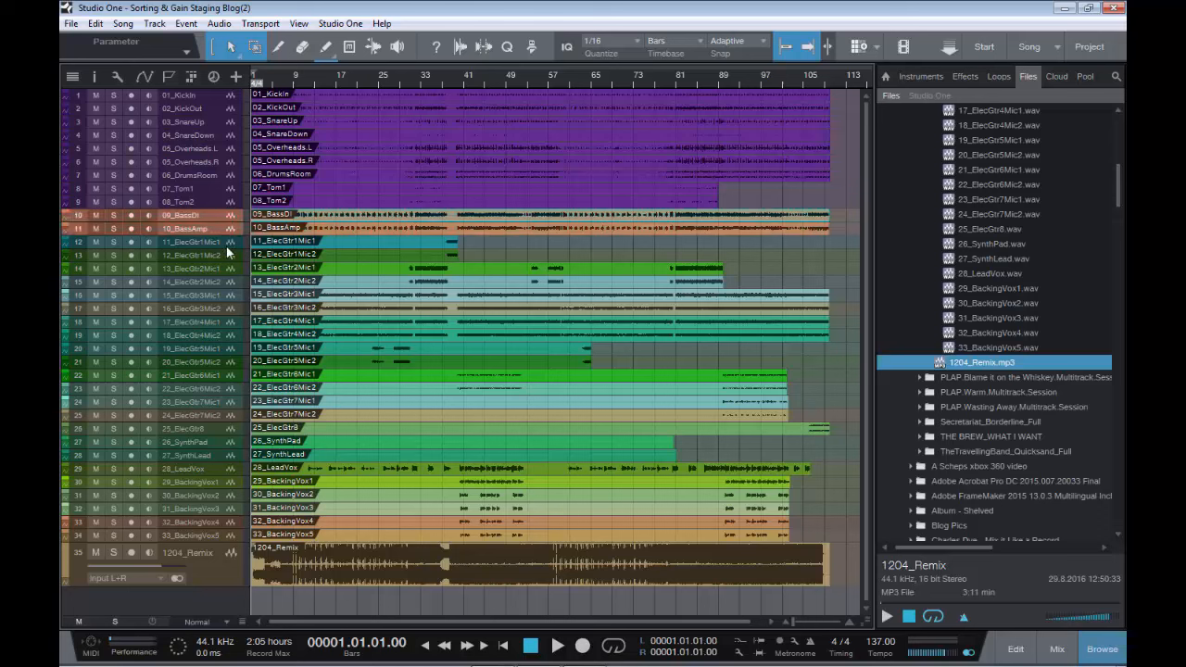
- Colour all electric guitar tracks from 11_ElecGtr1Mic1 through 25_ElecGtr8 blue
click(192, 240)
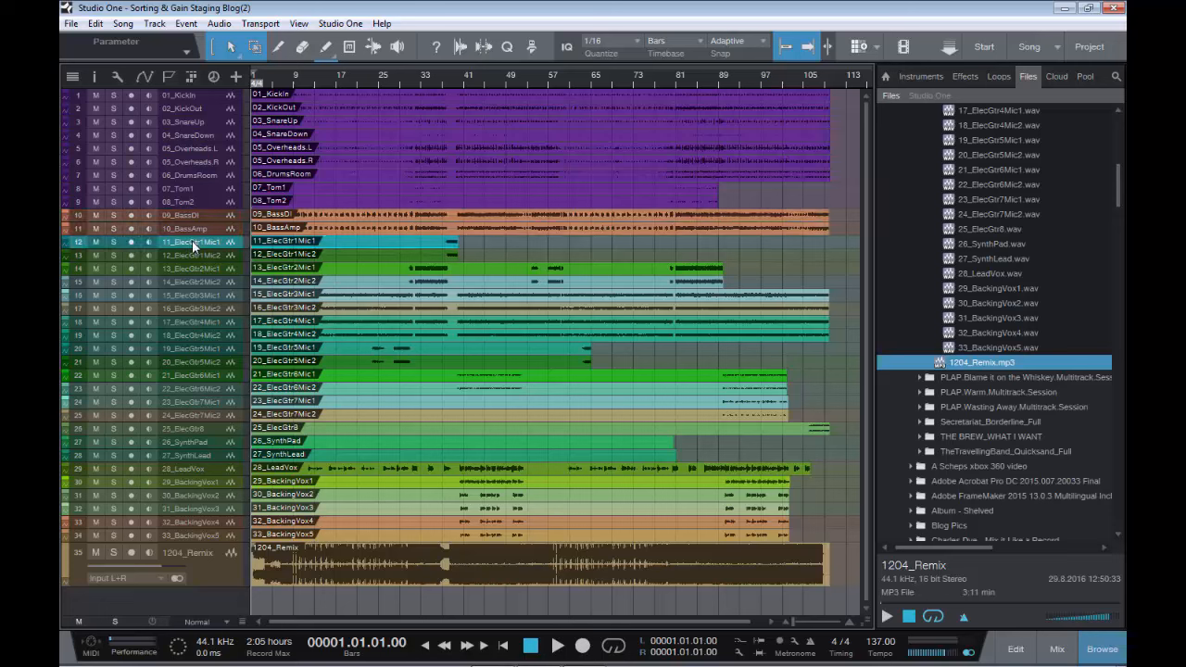
shift+click(208, 425)
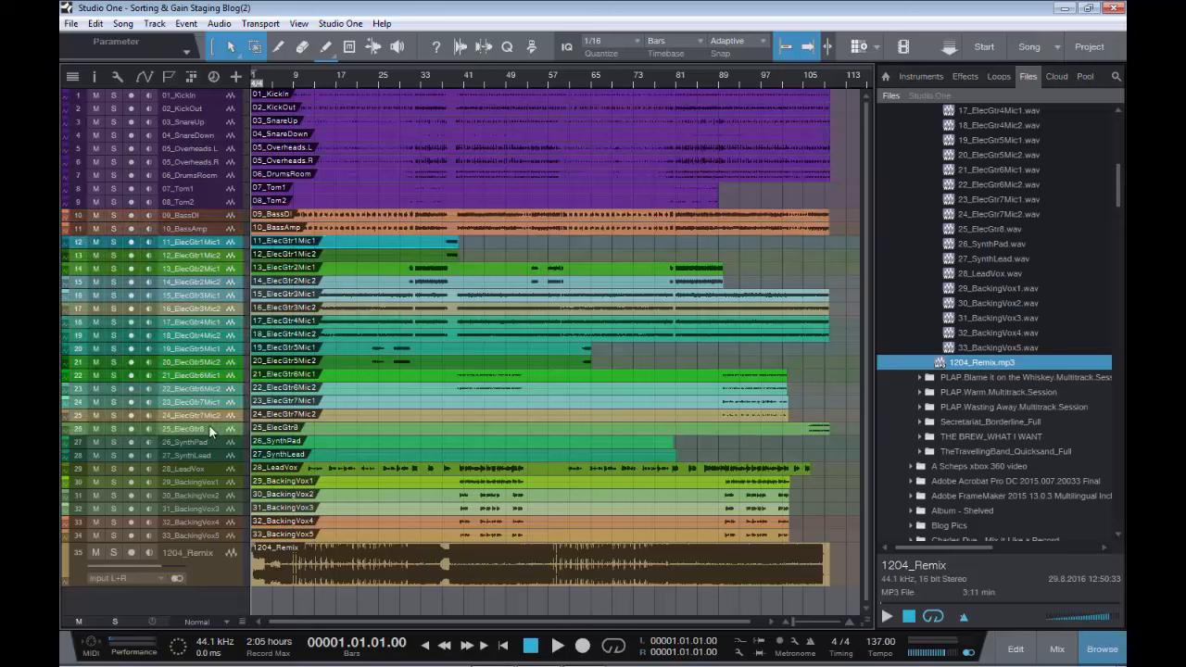
click(63, 236)
click(136, 395)
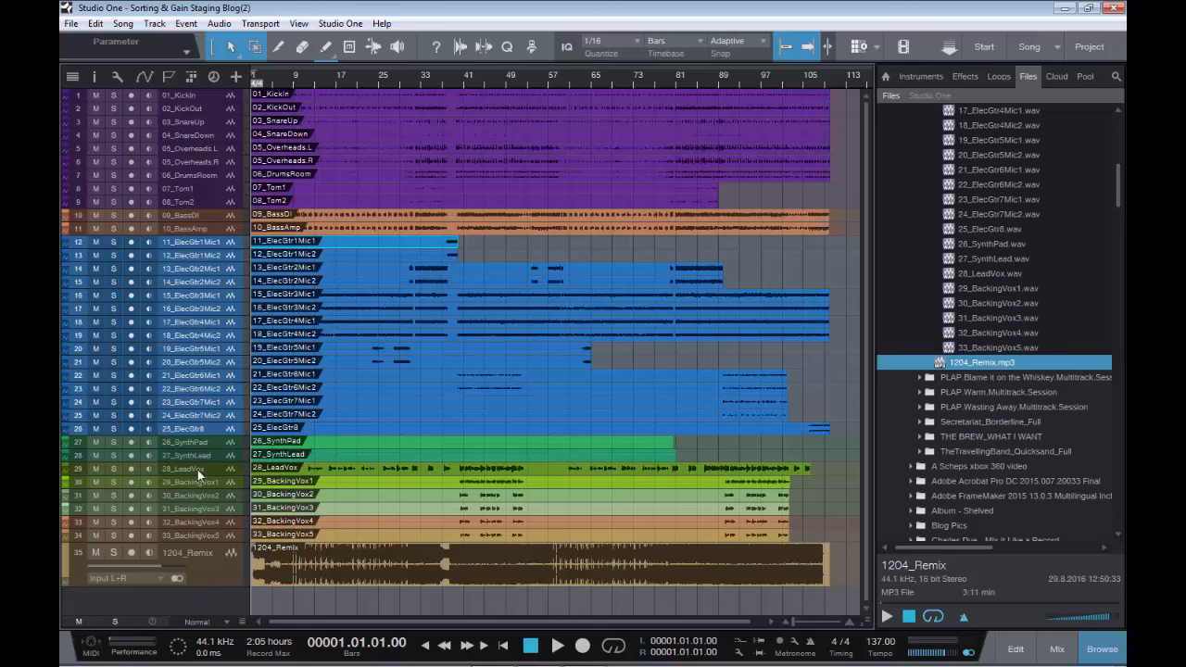
- Colour 28_LeadVox bright yellow and the backing vocals from 29_BackingVox1 through 33_BackingVox5 pale yellow
click(65, 468)
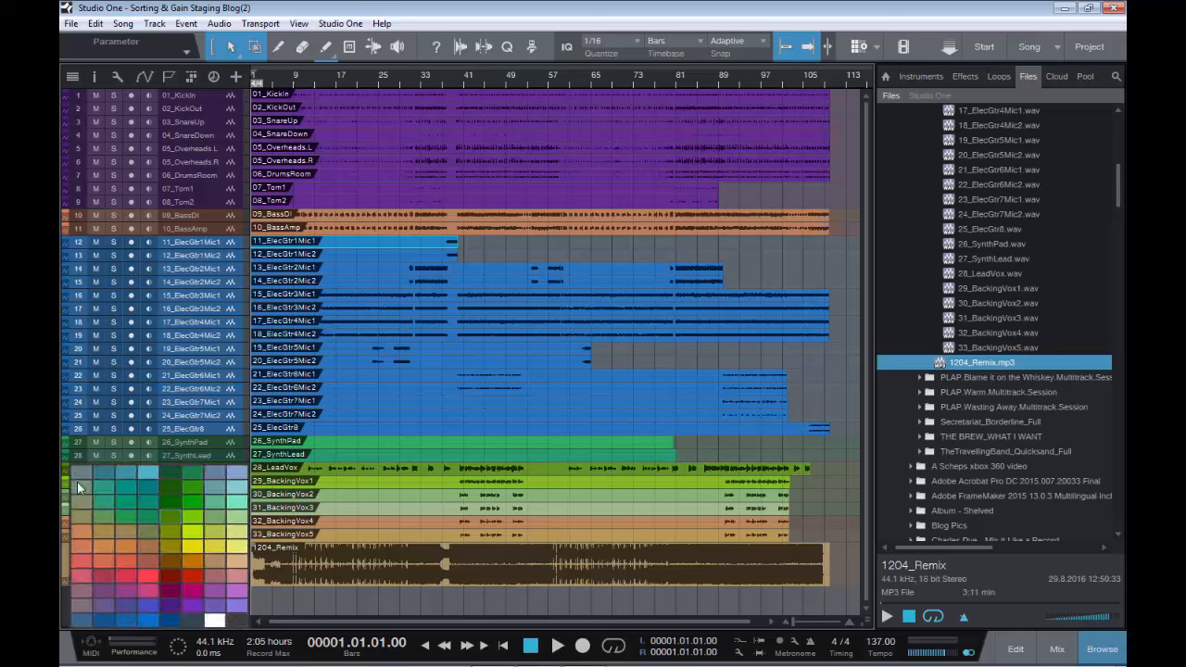
click(186, 543)
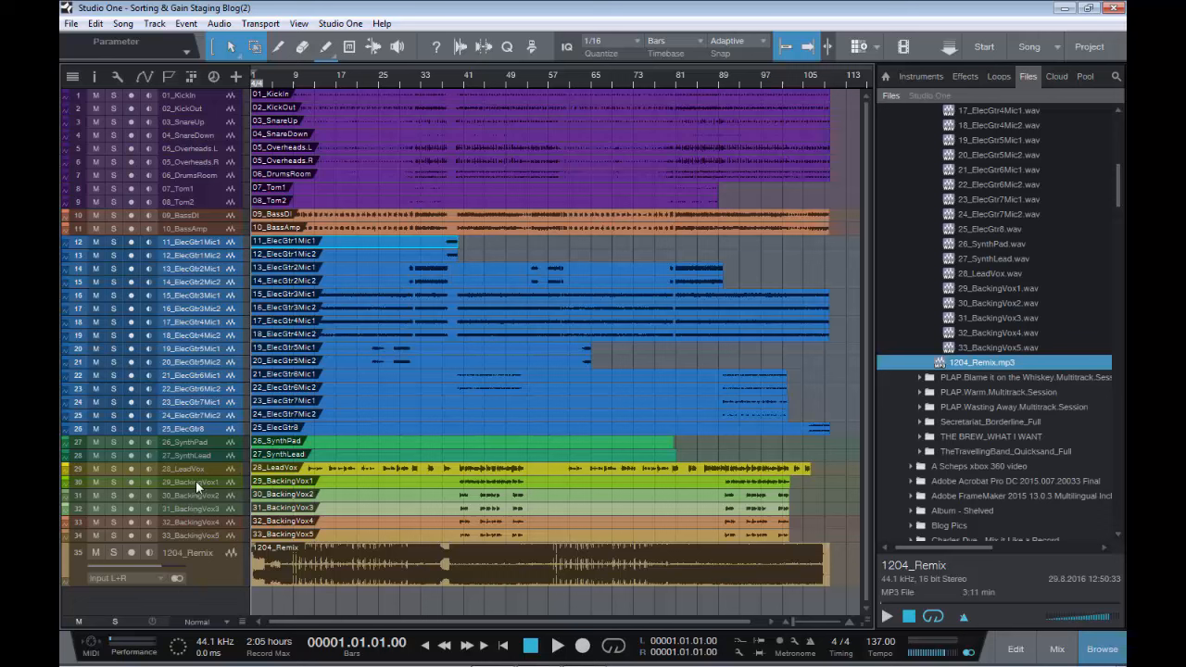
click(65, 482)
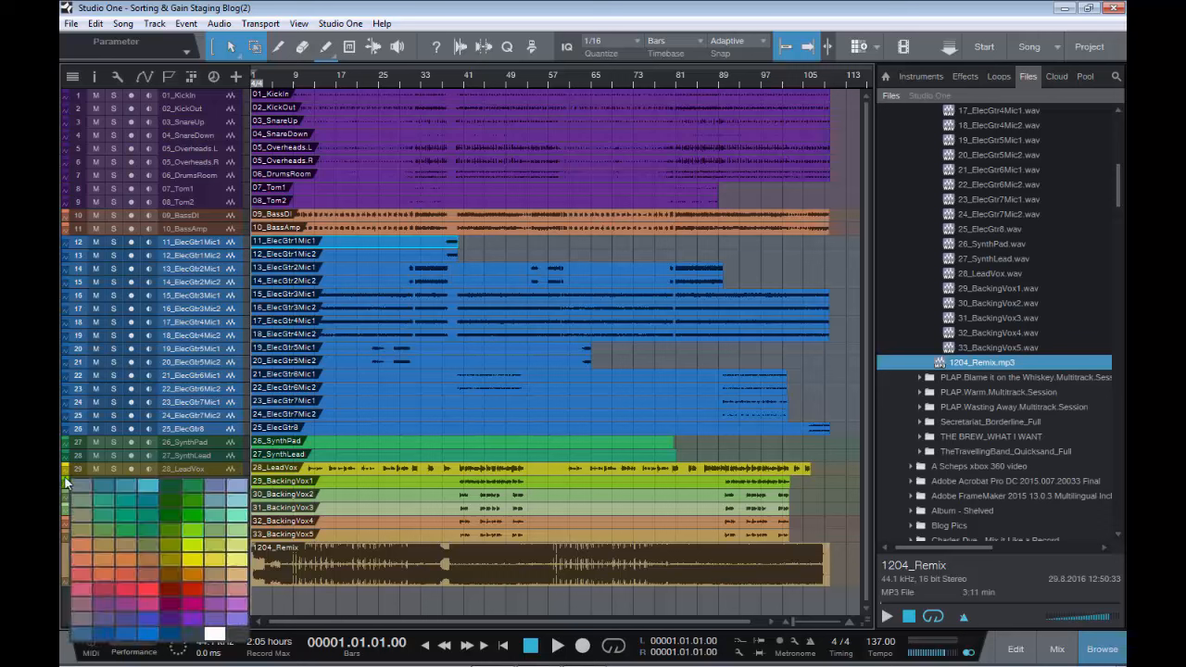
click(234, 559)
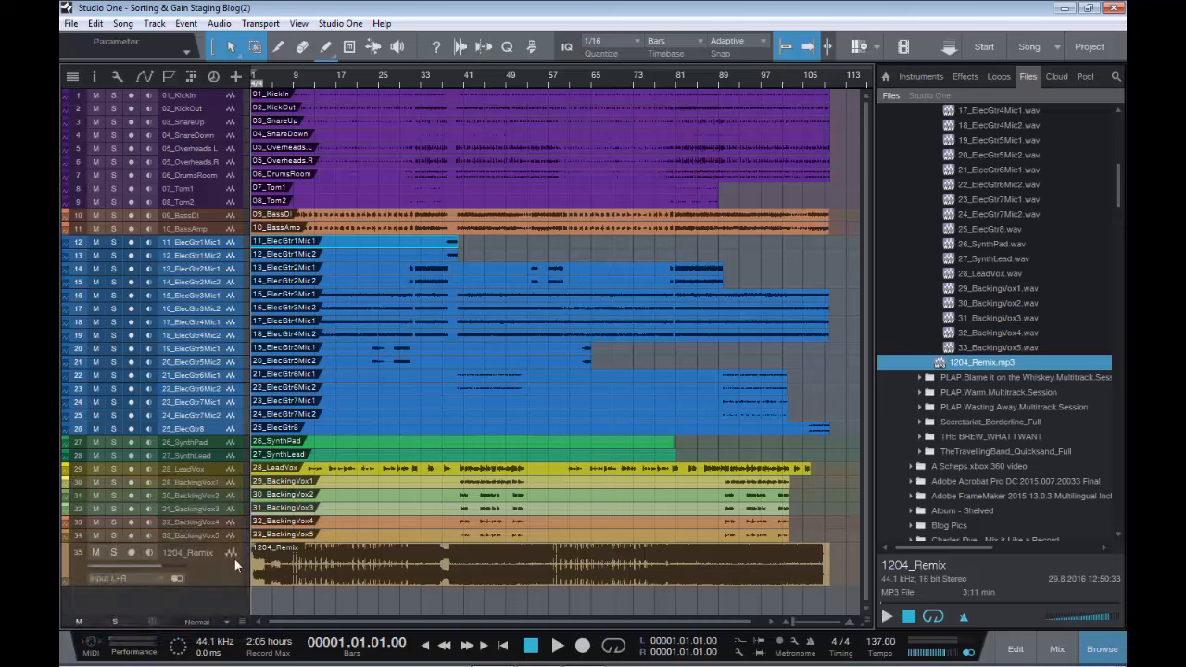
click(191, 478)
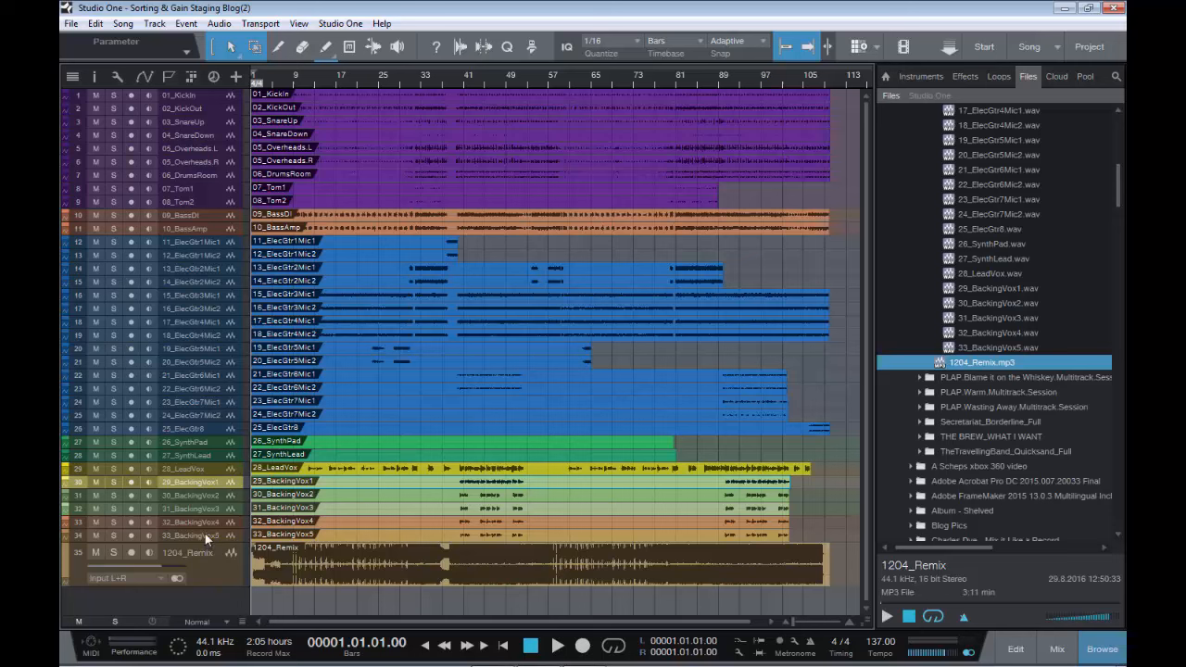
shift+click(205, 534)
click(61, 481)
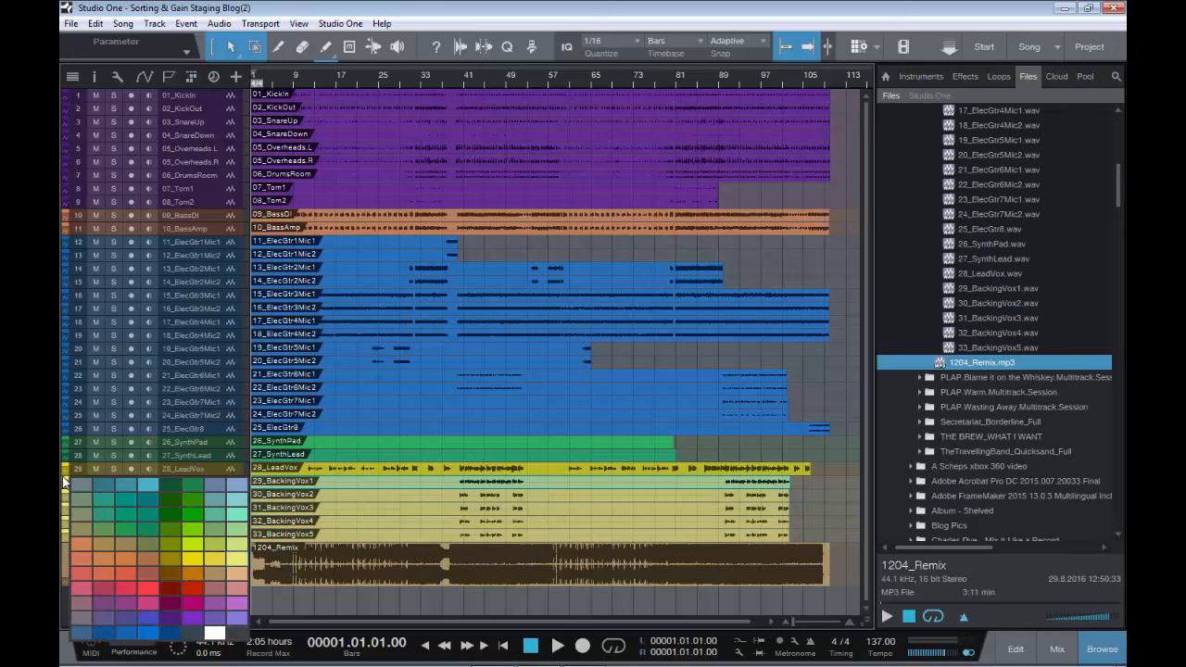
click(233, 558)
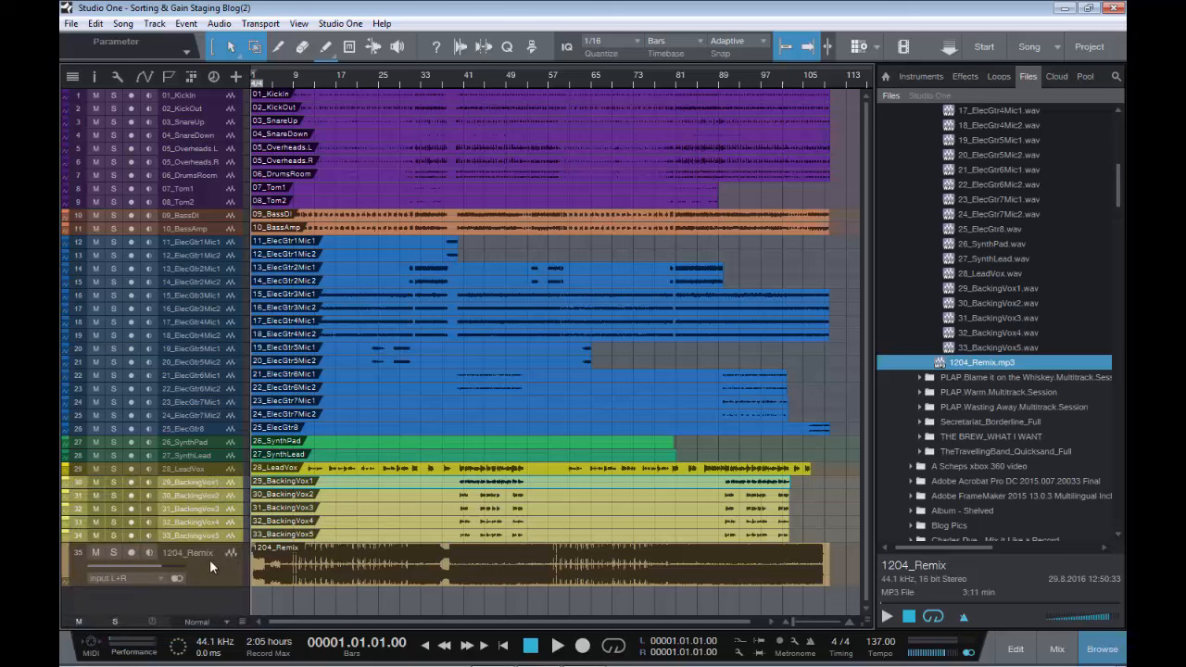
- Colour the 1204_Remix reference track white
click(209, 559)
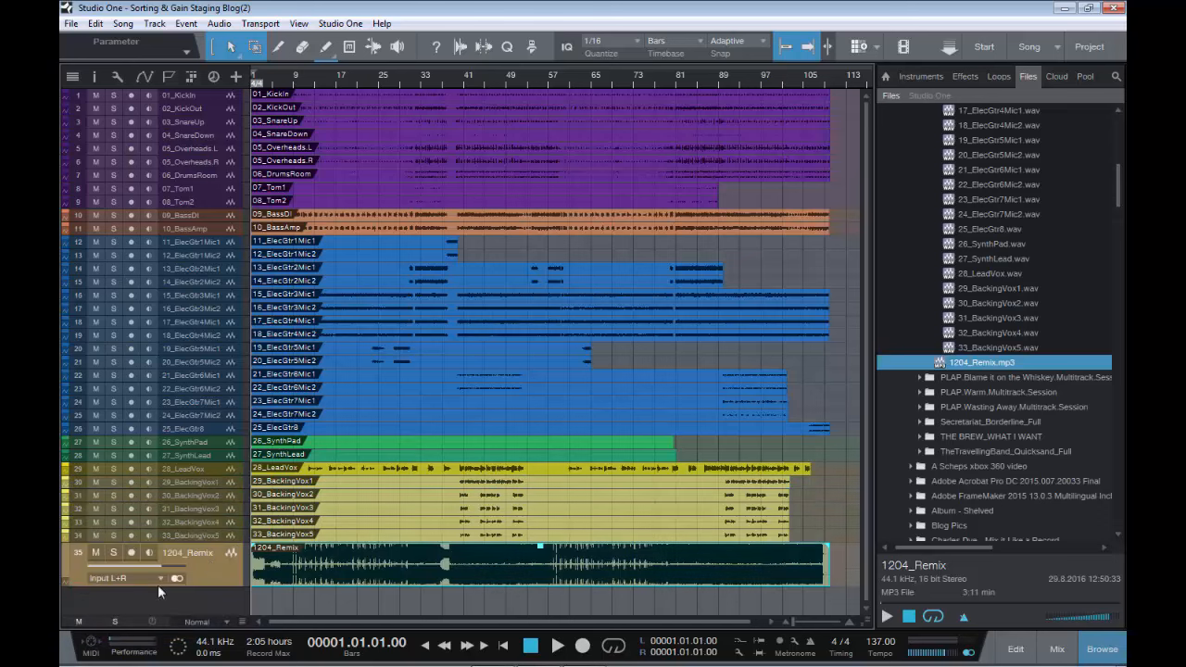
click(66, 554)
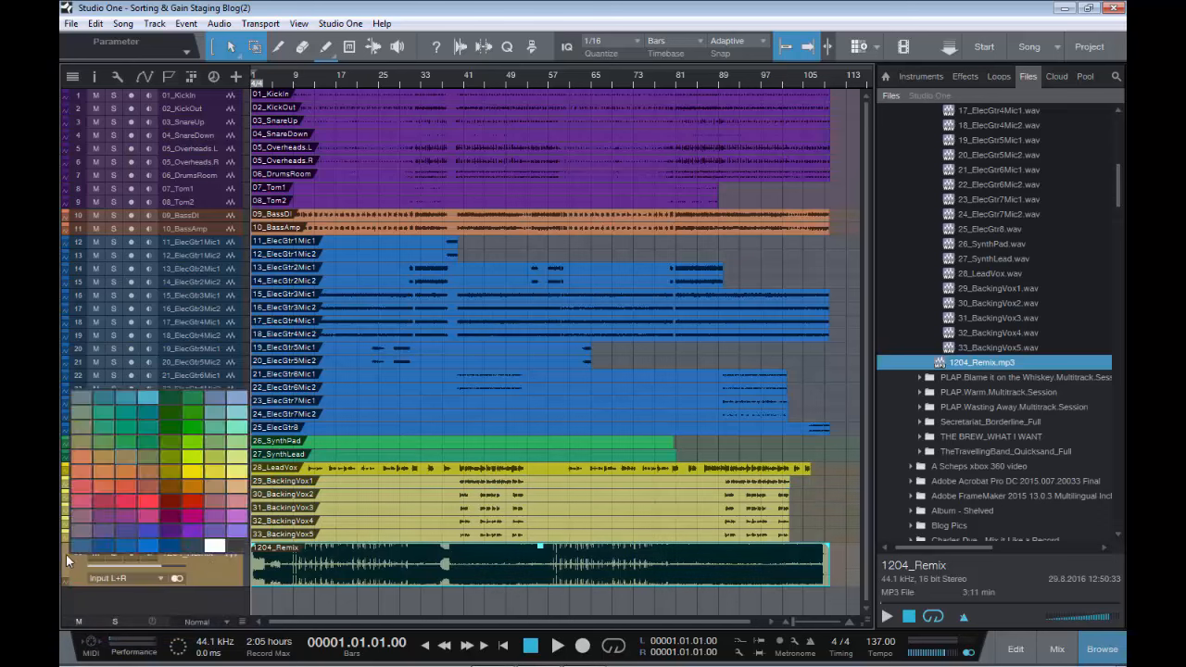
click(214, 548)
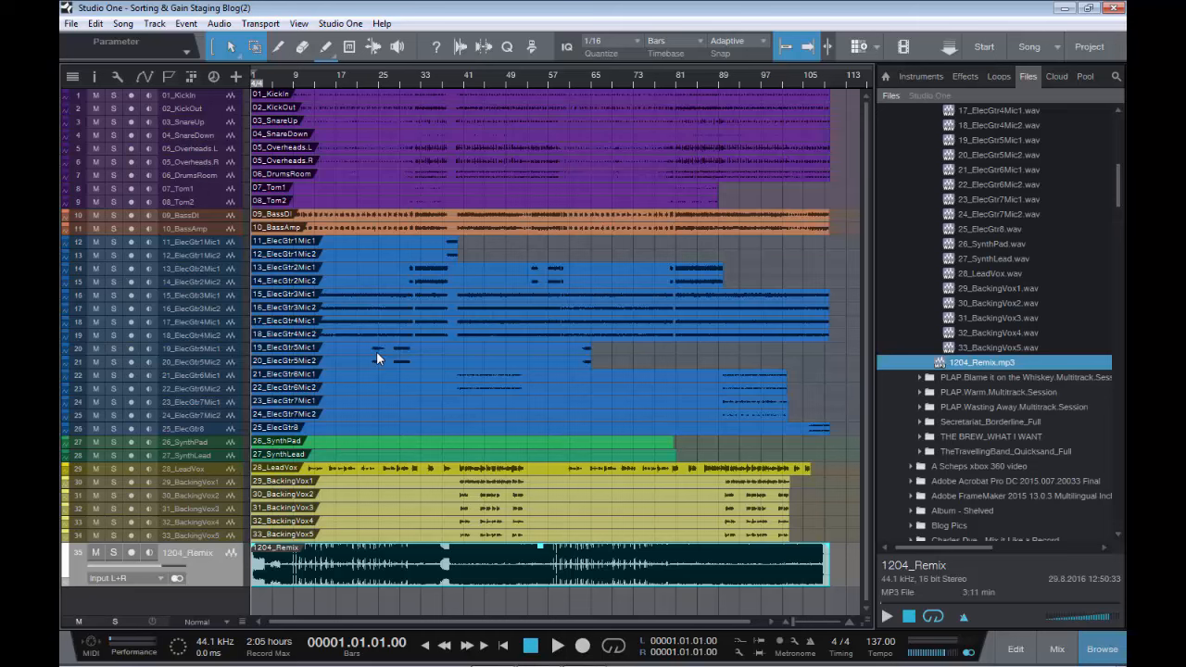
- Show the mixing console and hide its channel list and instrument rack
key(F3)
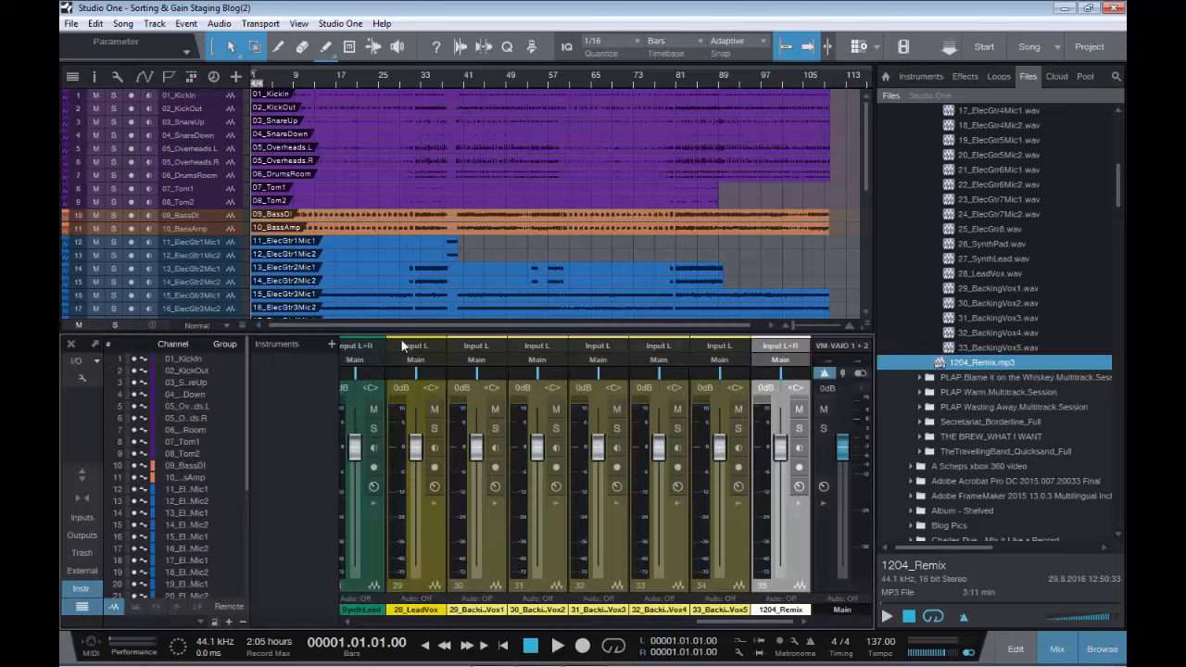
click(97, 607)
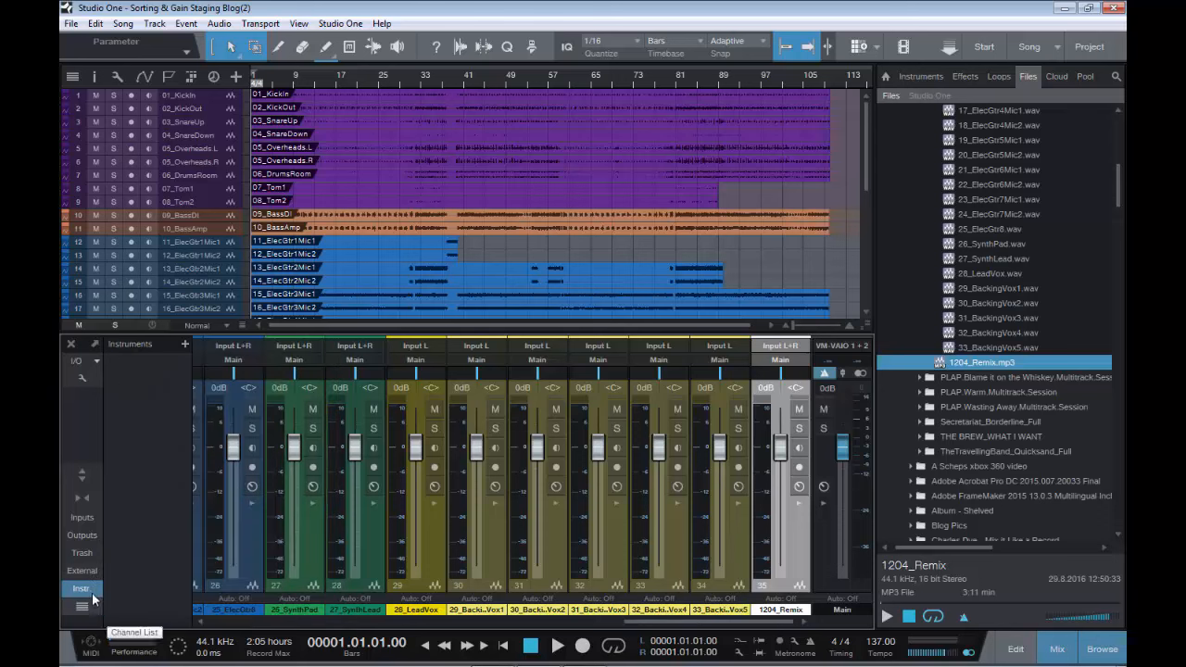
click(92, 588)
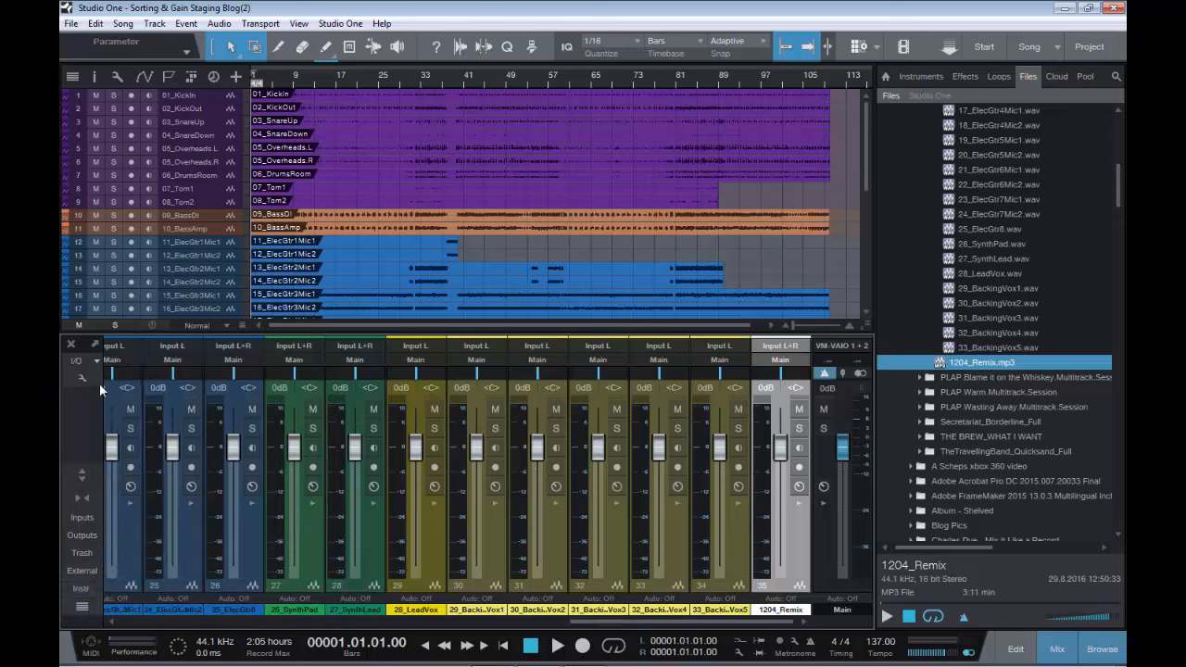
- Expand the console to show inserts and sends, enlarge it over most of the arrangement and hide the file browser
click(81, 469)
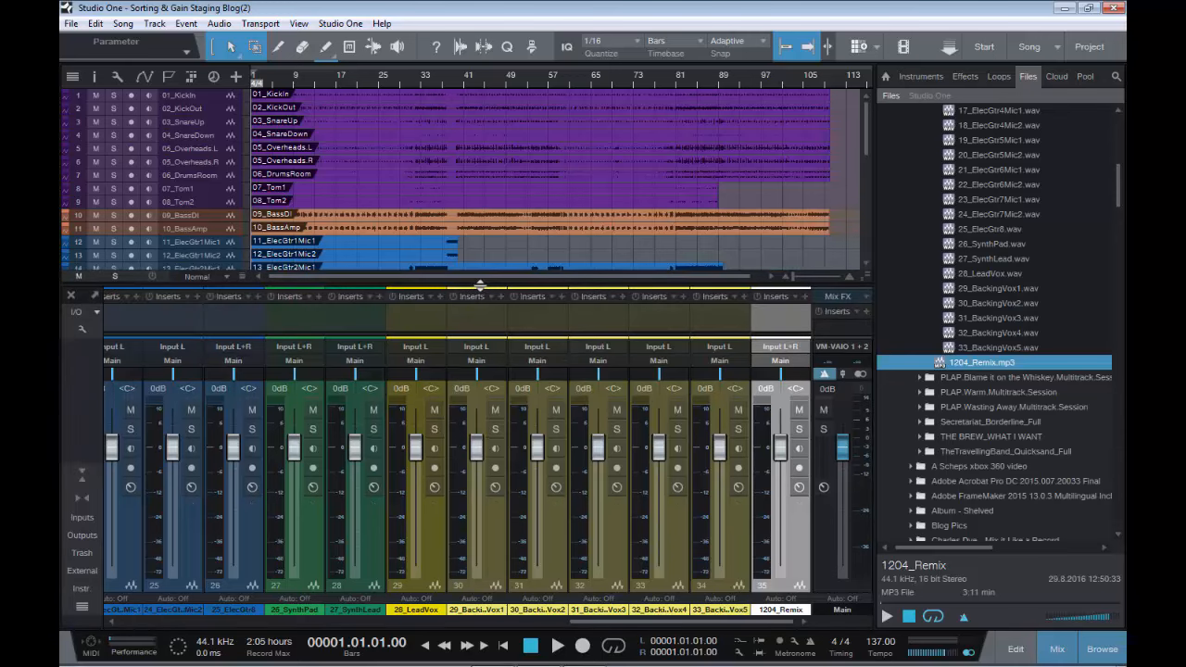
drag(480, 278, 481, 169)
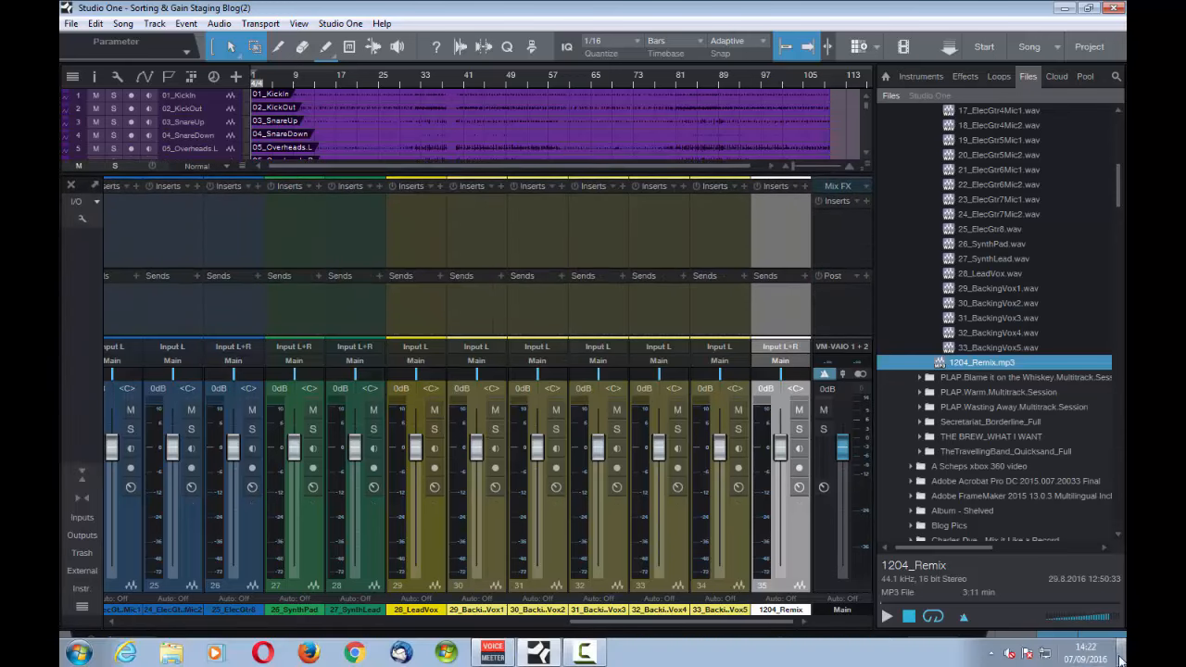
click(1104, 648)
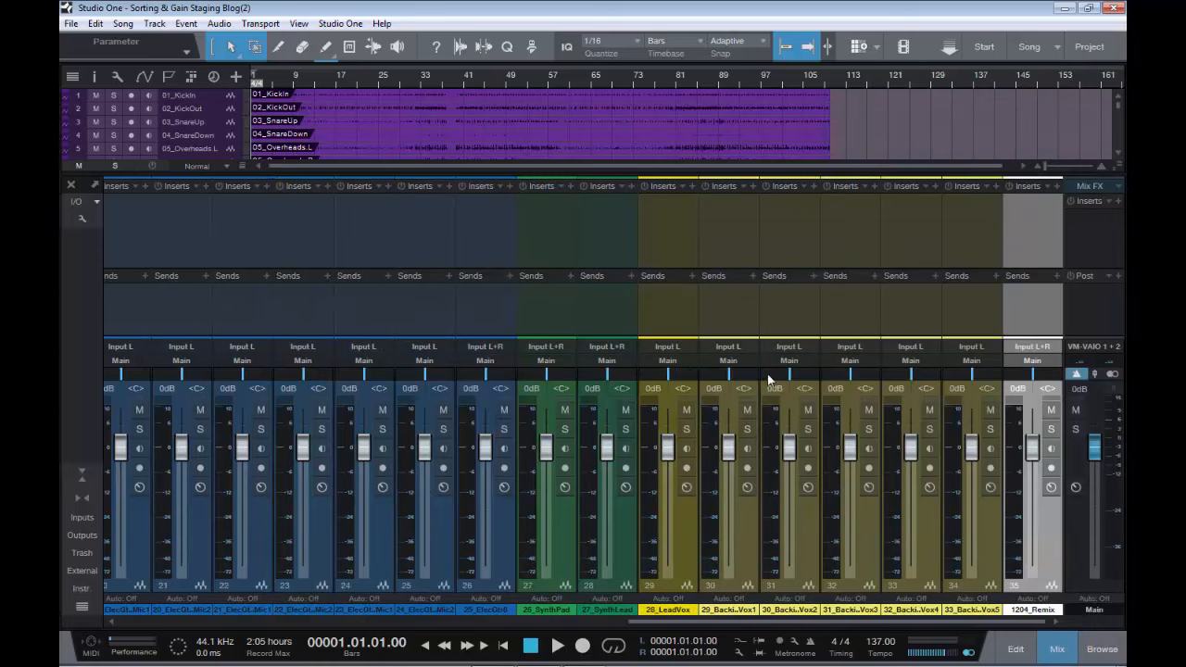
- Add a bus for the drum channels from 01_KickIn through 08_Tom2
drag(648, 625, 456, 631)
drag(359, 630, 115, 626)
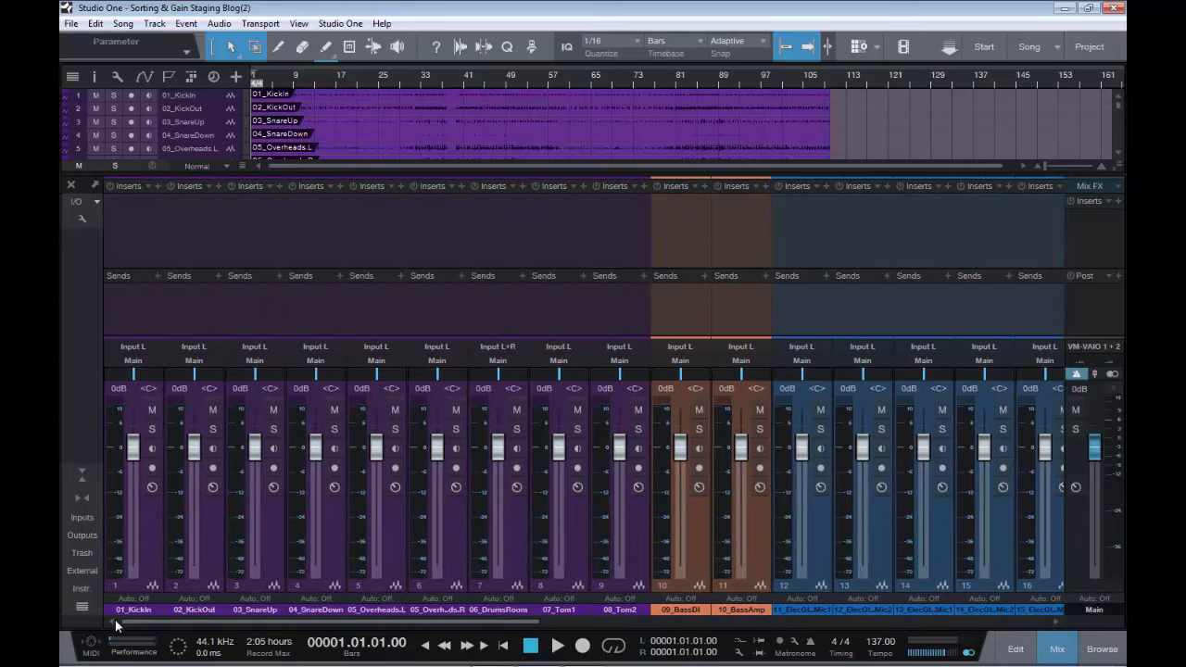
click(152, 528)
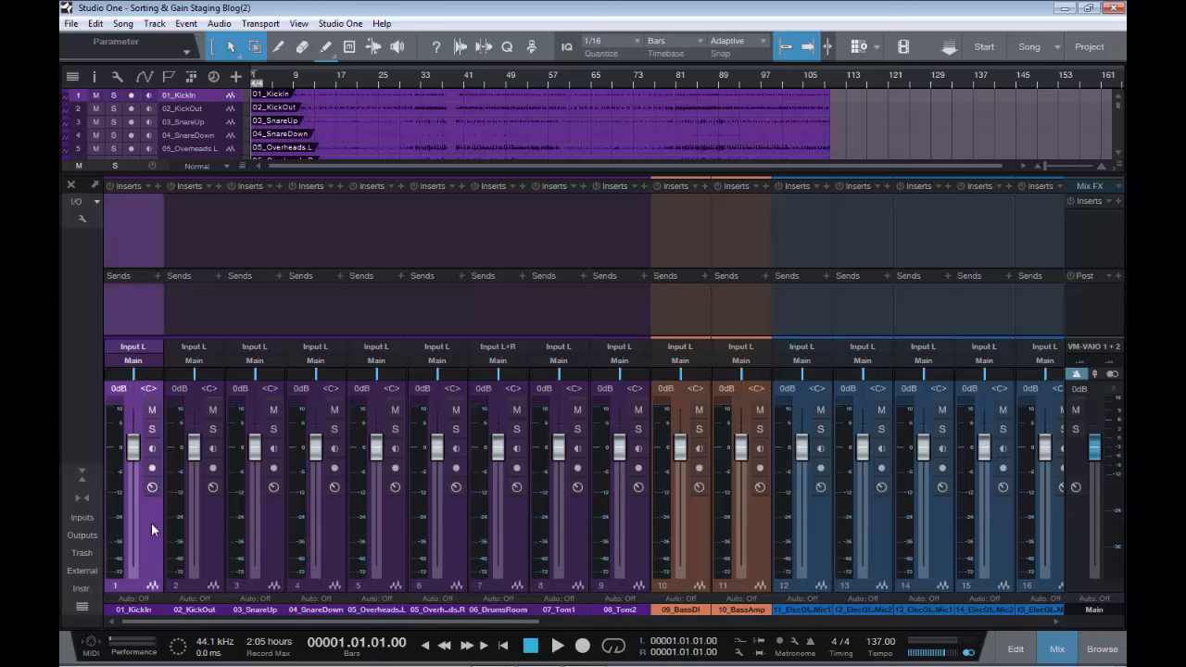
shift+click(634, 527)
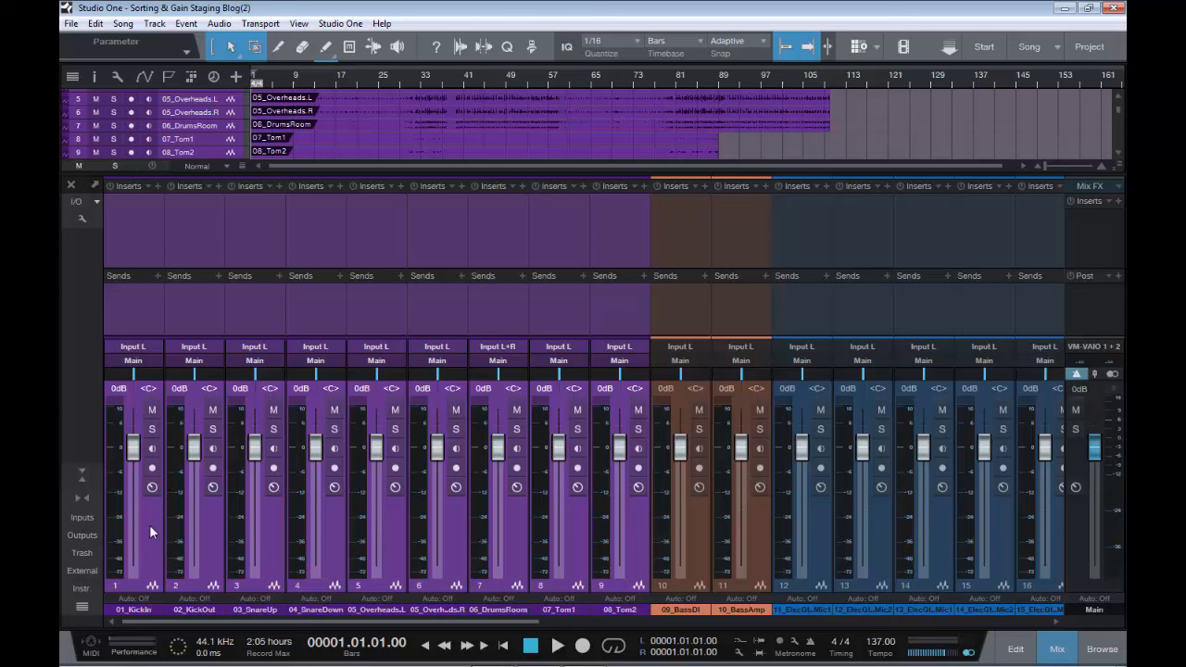
right_click(635, 522)
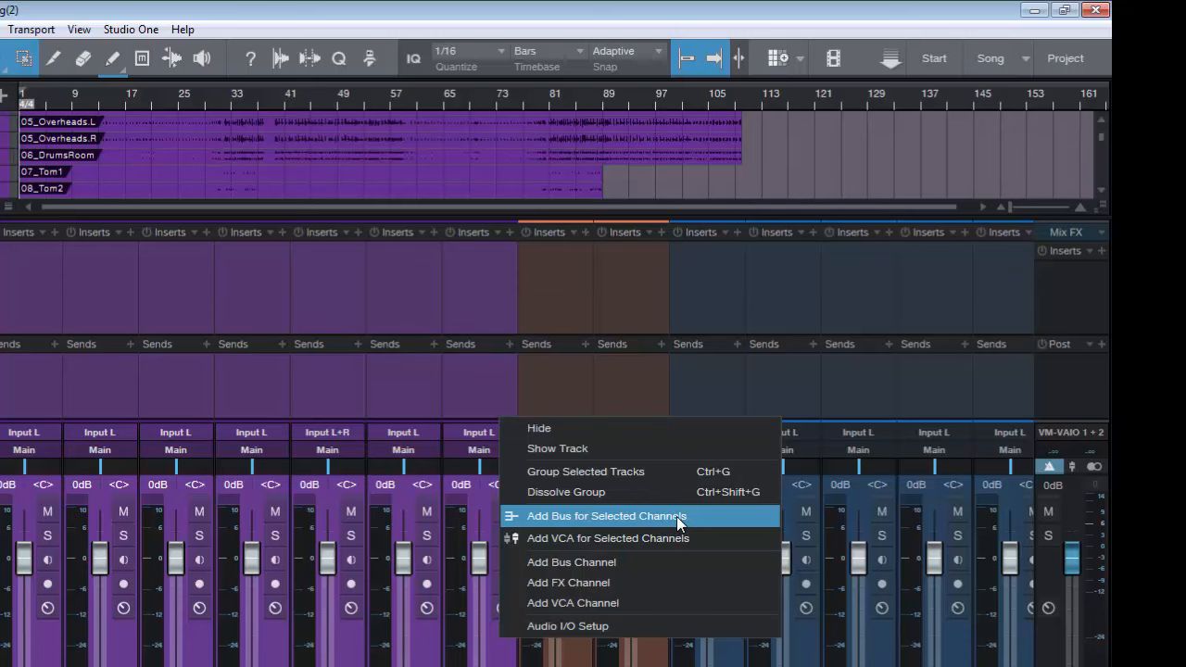
click(676, 516)
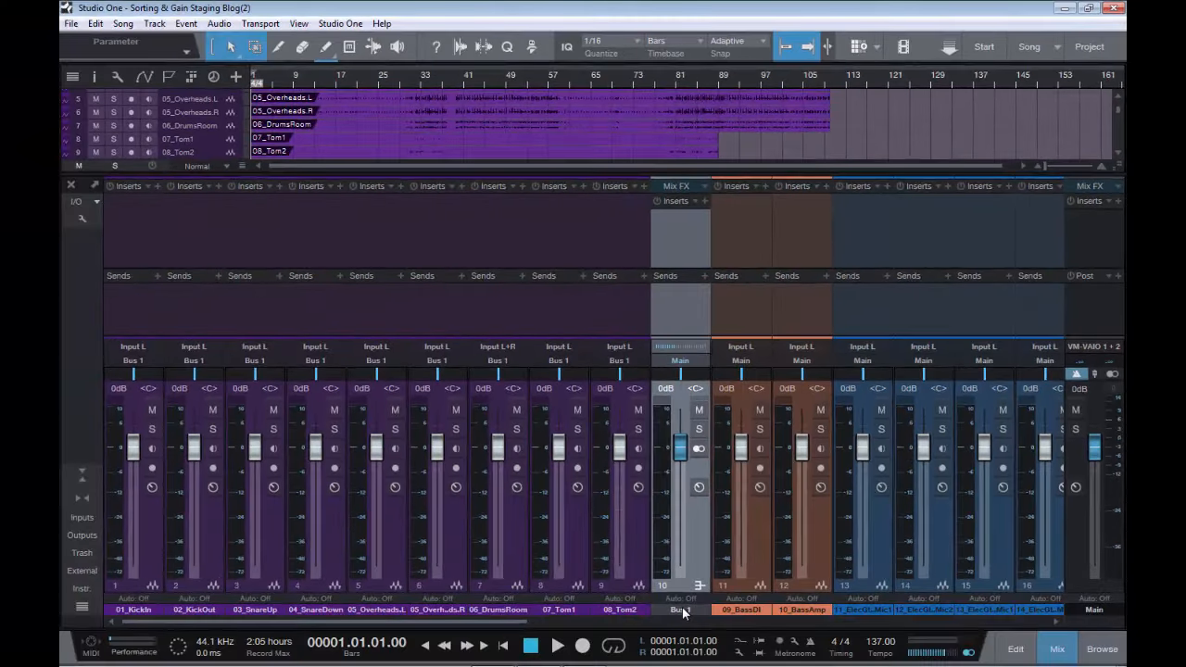
- Colour the drum channels' new bus purple and name it DRUMBUS
click(681, 607)
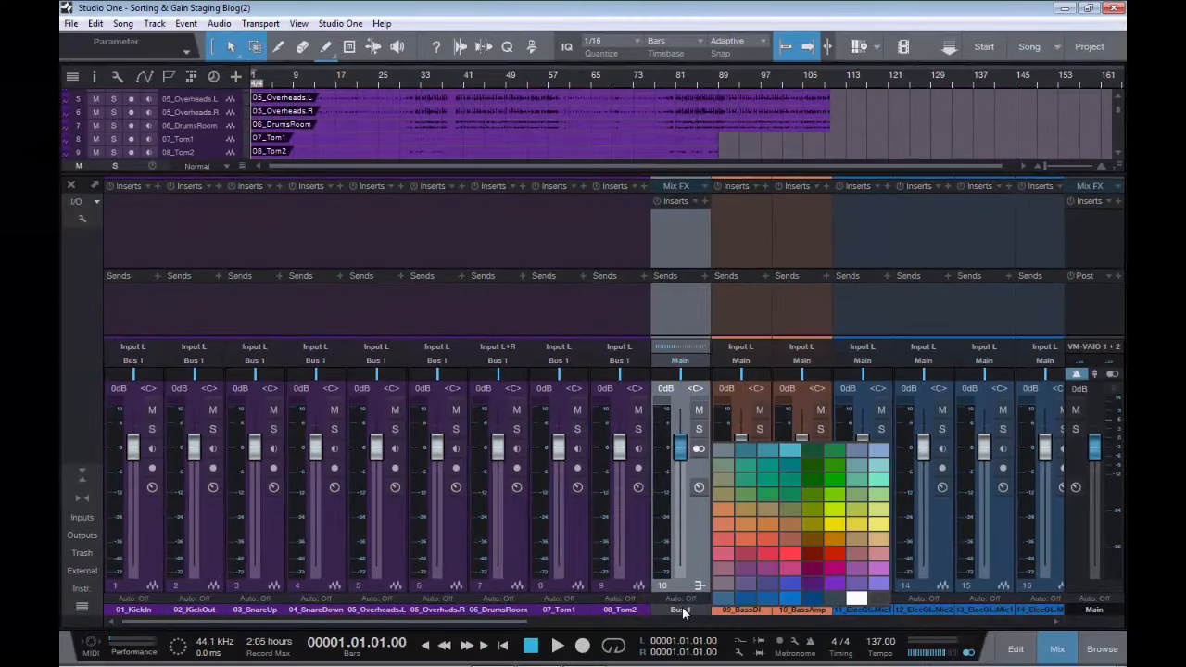
click(831, 585)
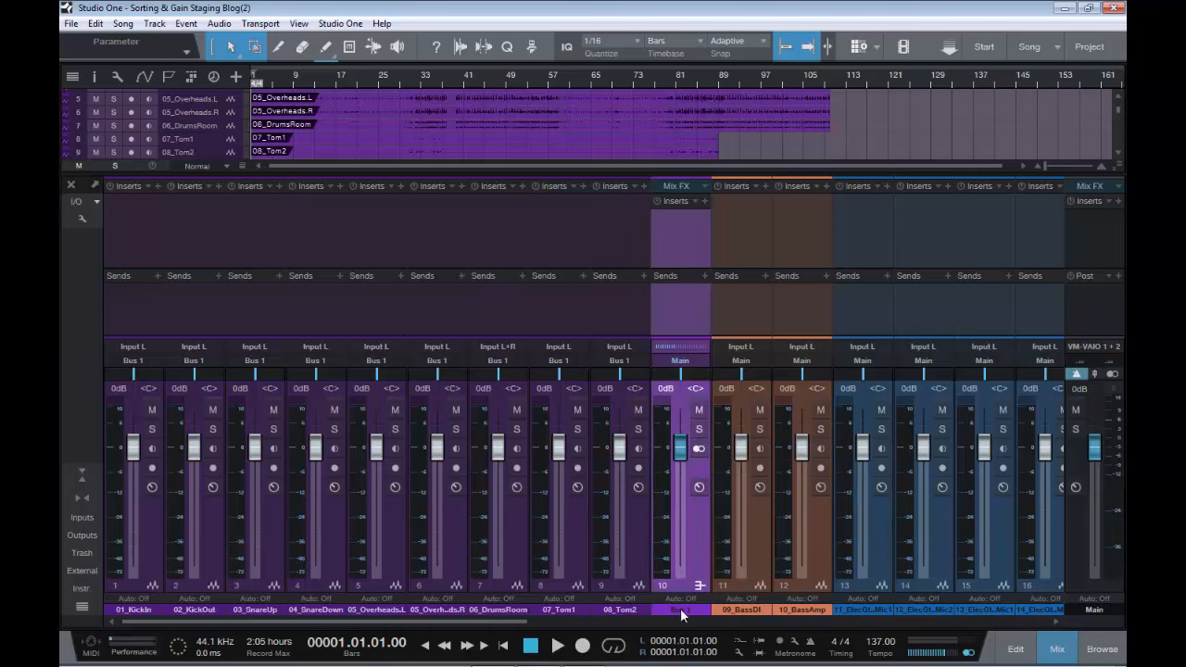
text(DRUMBUS)
key(Return)
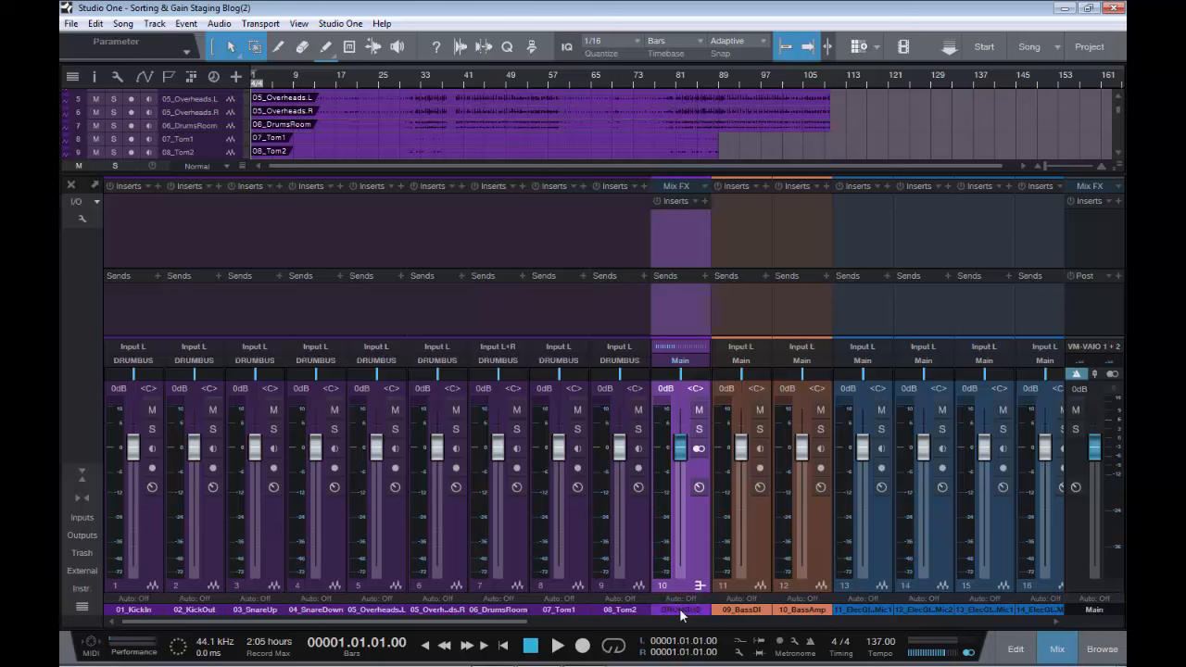
- Add a bus for the selected bass channels 09_BassDI and 10_BassAmp
click(757, 528)
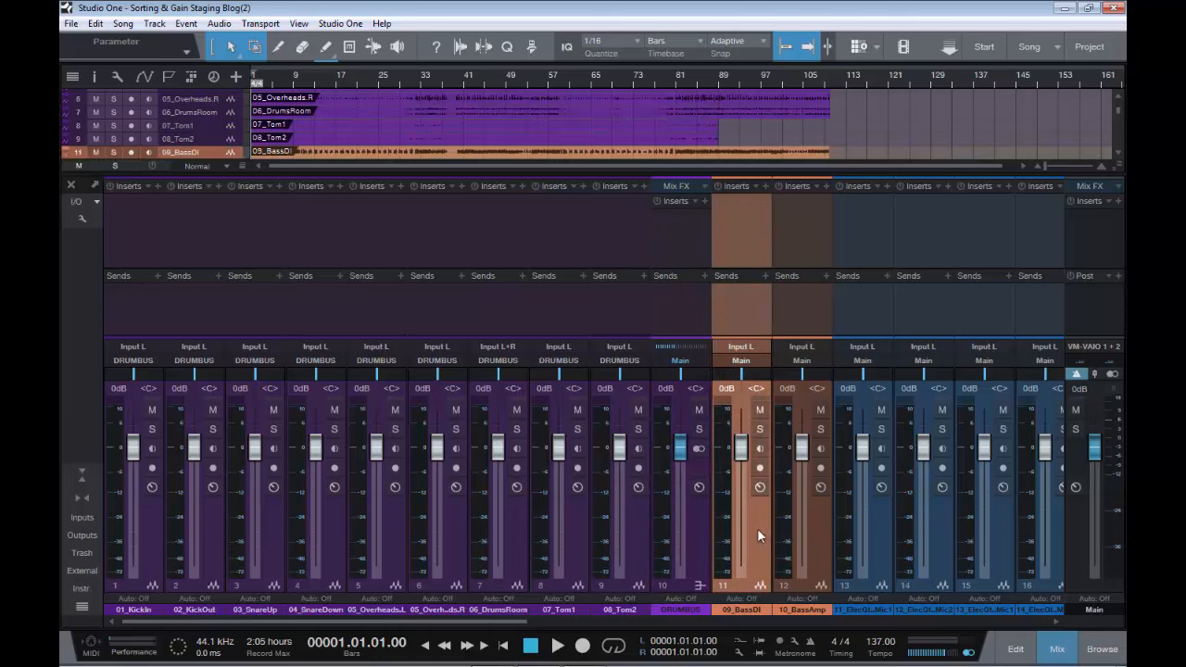
shift+click(821, 538)
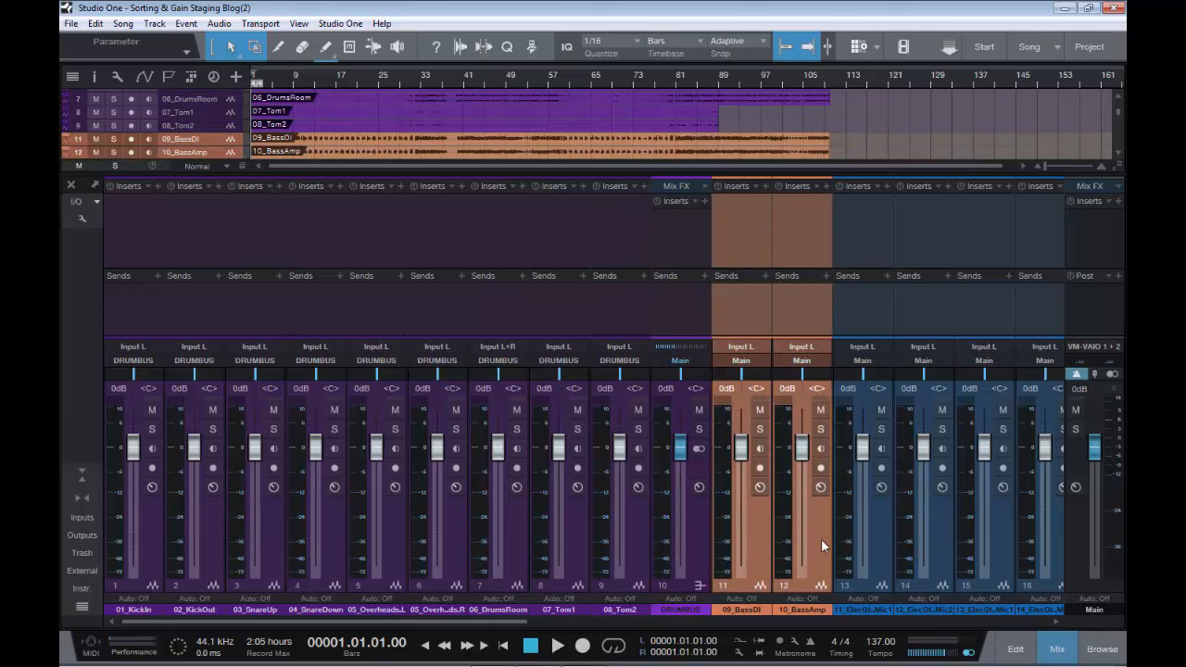
right_click(822, 518)
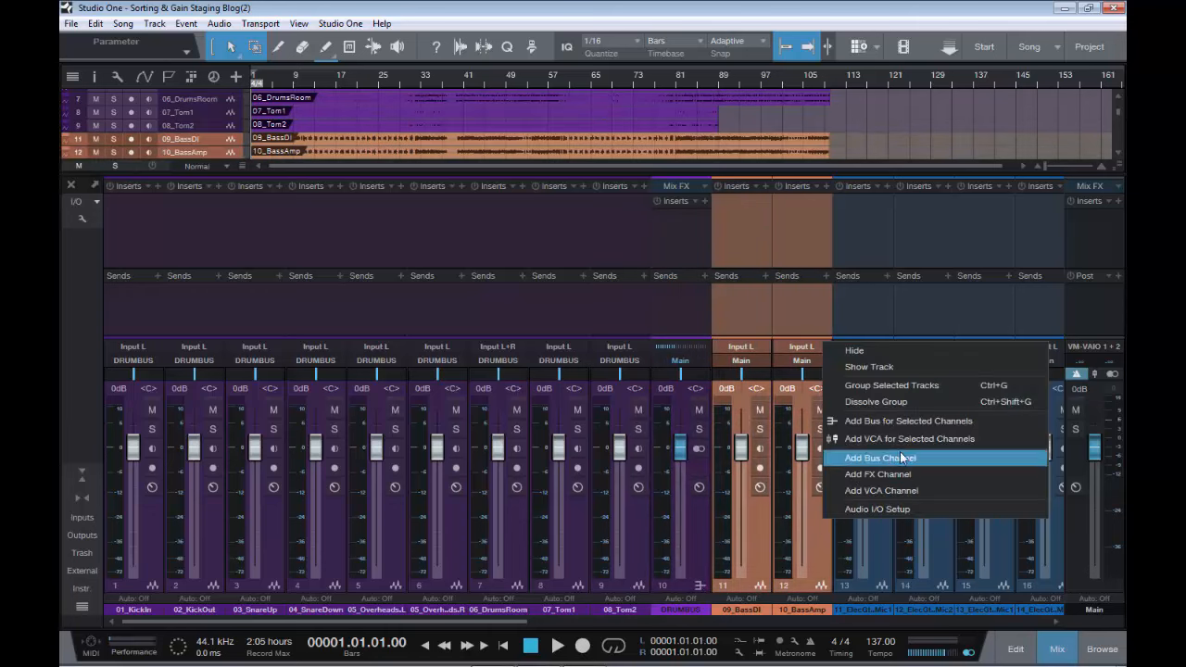
click(896, 422)
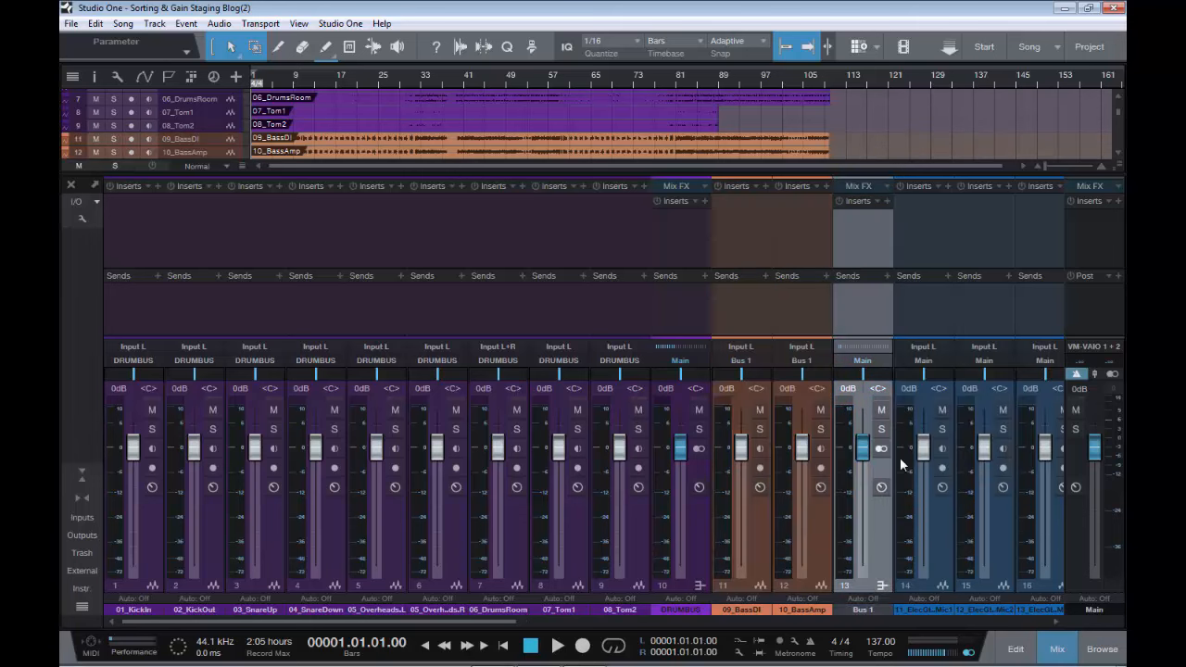
- Colour the bass channels' new bus orange like its channels and name it BASS BUS
click(872, 613)
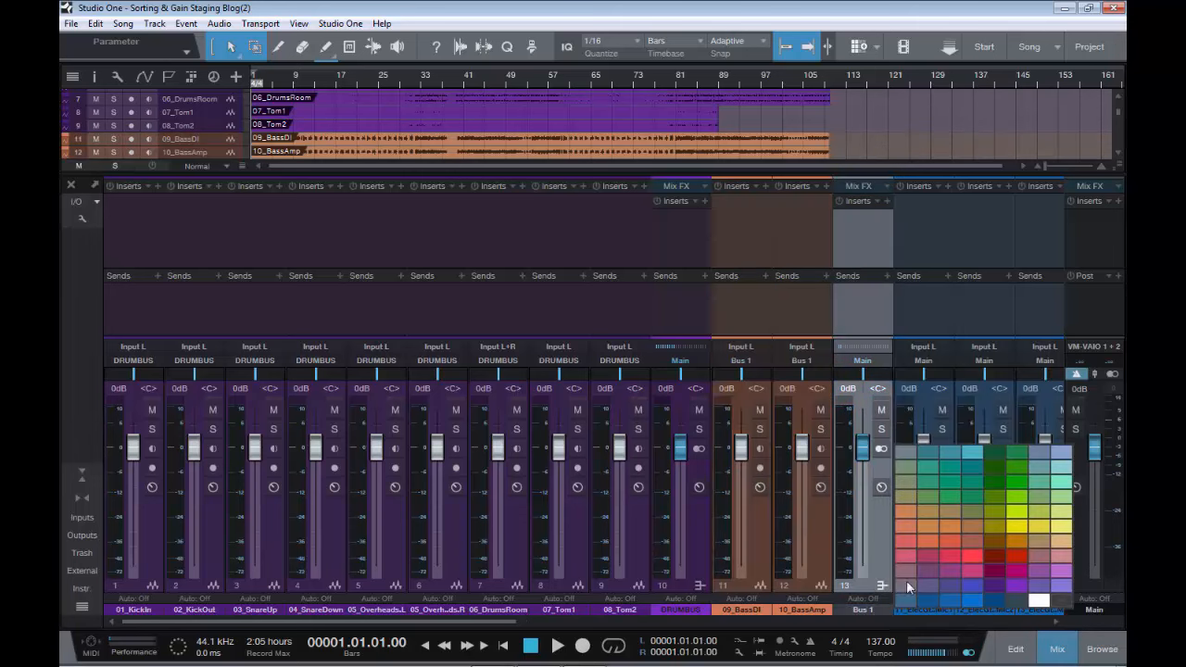
click(906, 525)
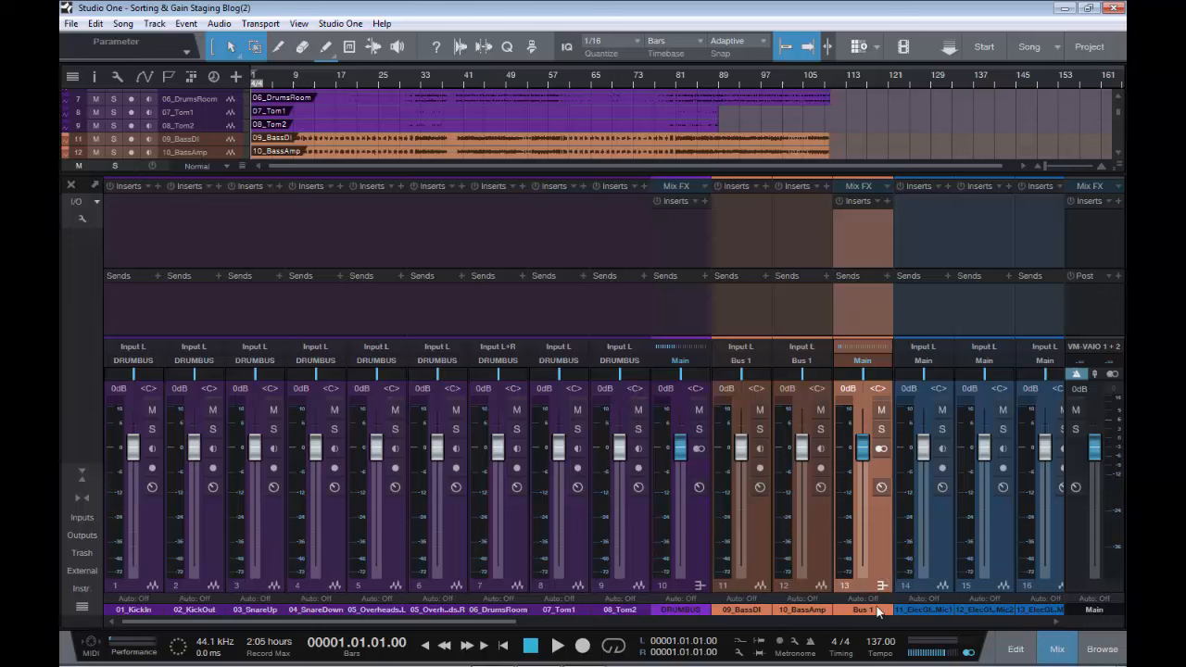
double_click(868, 610)
text(BASS BUS)
key(Return)
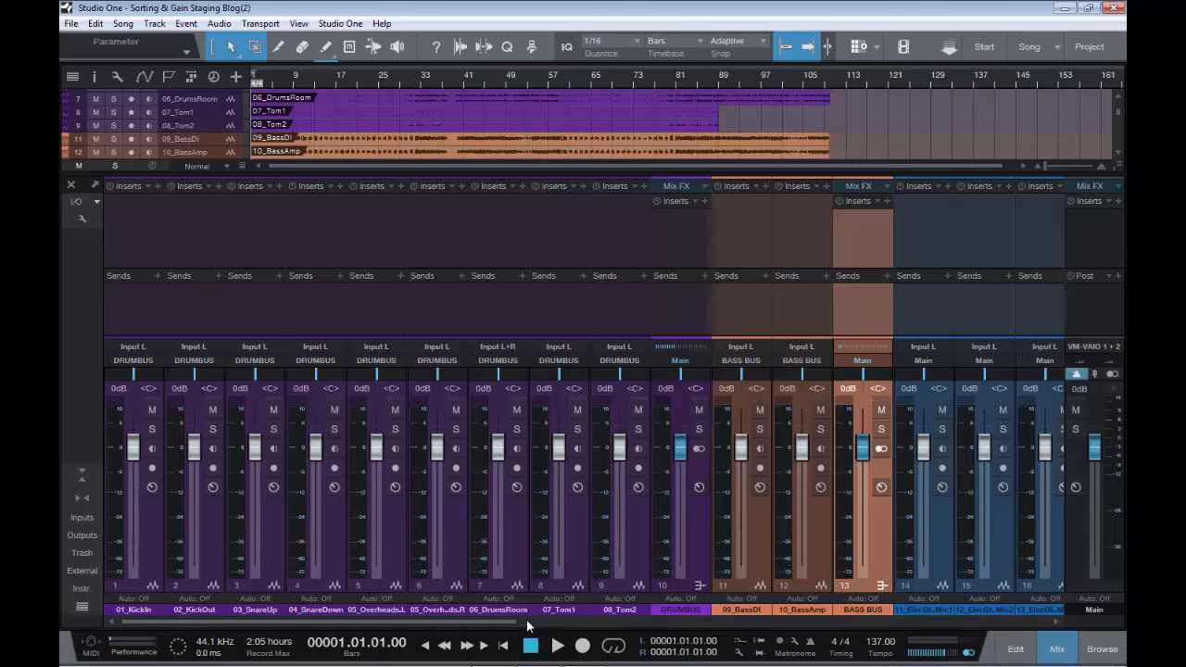
- Add a bus for all electric guitar channels from 11_ElecGtr1Mic1 through 25_ElecGtr8
drag(495, 626, 732, 627)
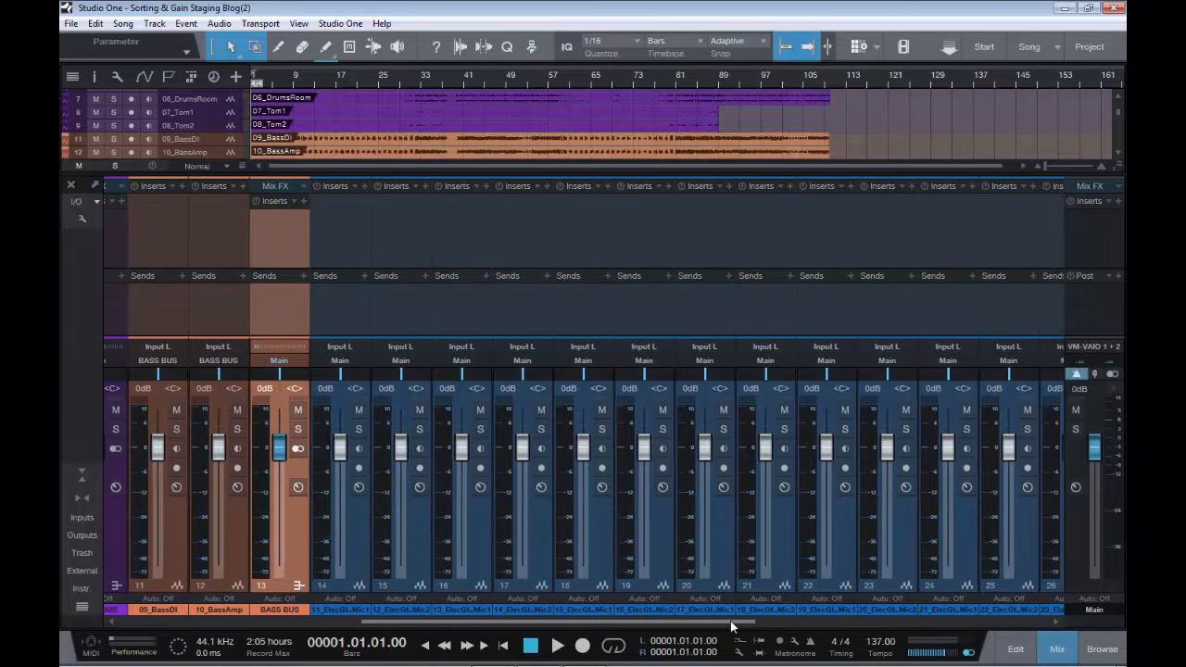
click(356, 536)
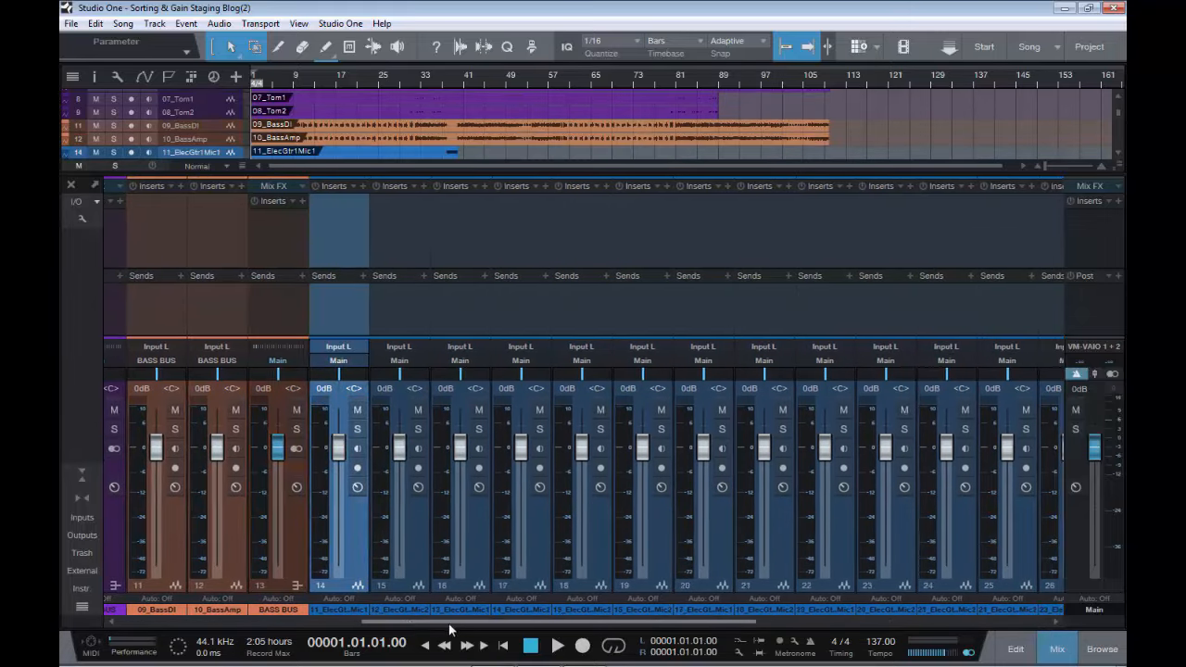
drag(451, 630, 556, 630)
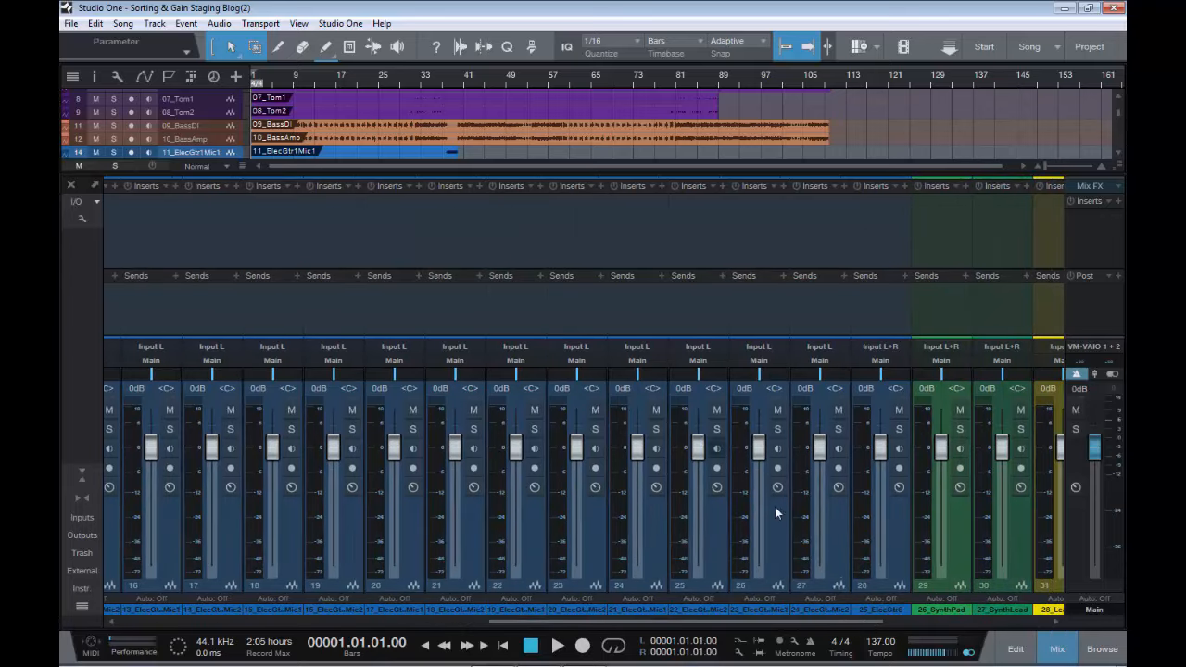
shift+click(893, 547)
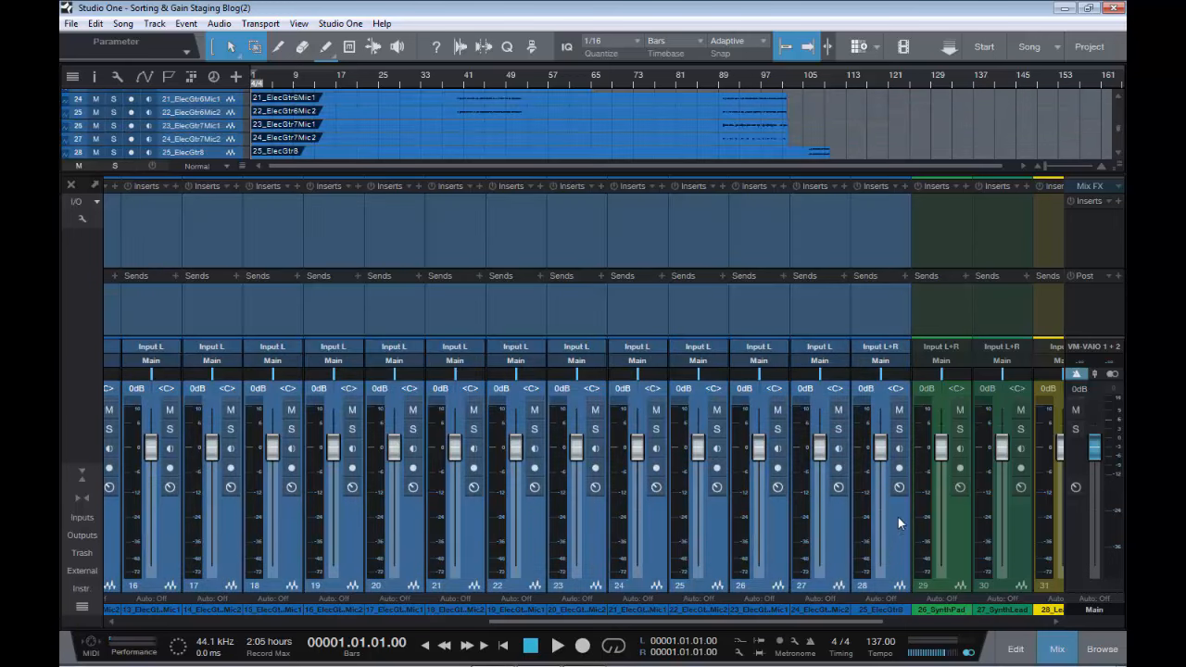
right_click(898, 523)
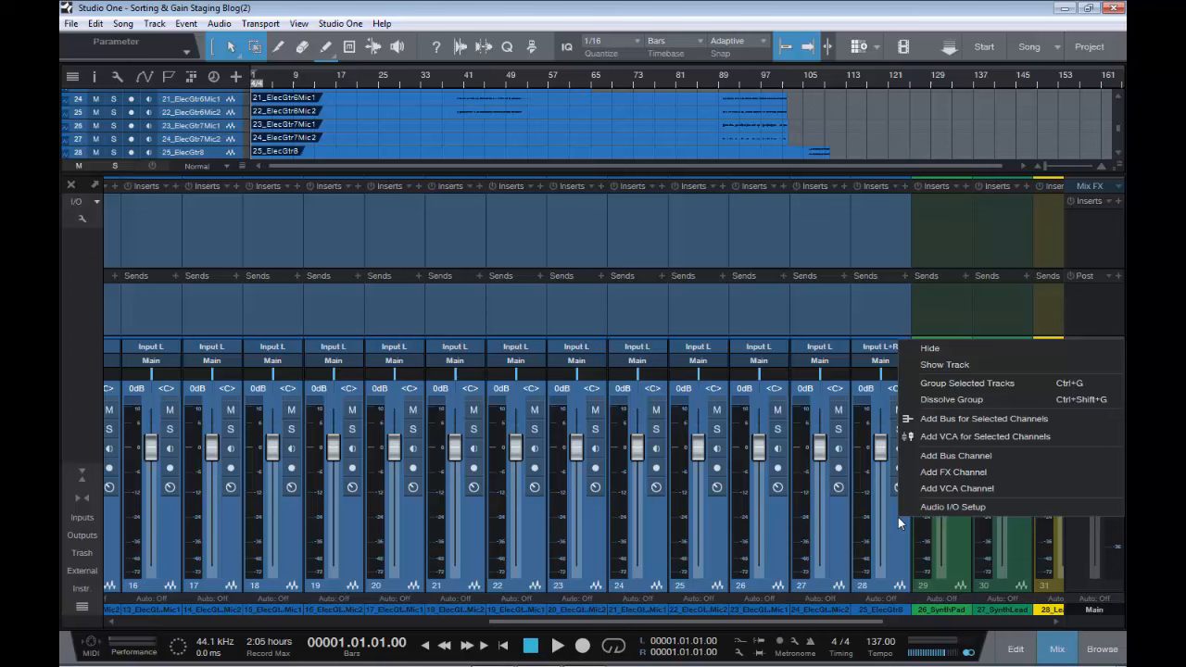
click(959, 419)
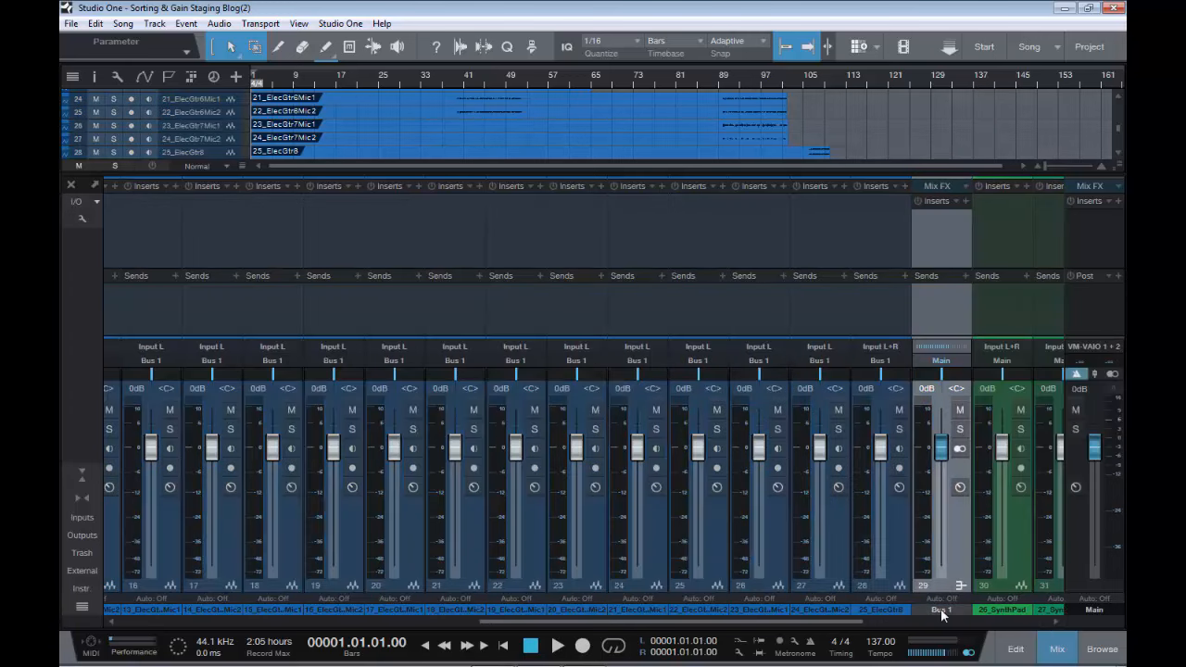
- Colour the guitar channels' new bus blue and name it GTR BUS
click(940, 609)
click(832, 603)
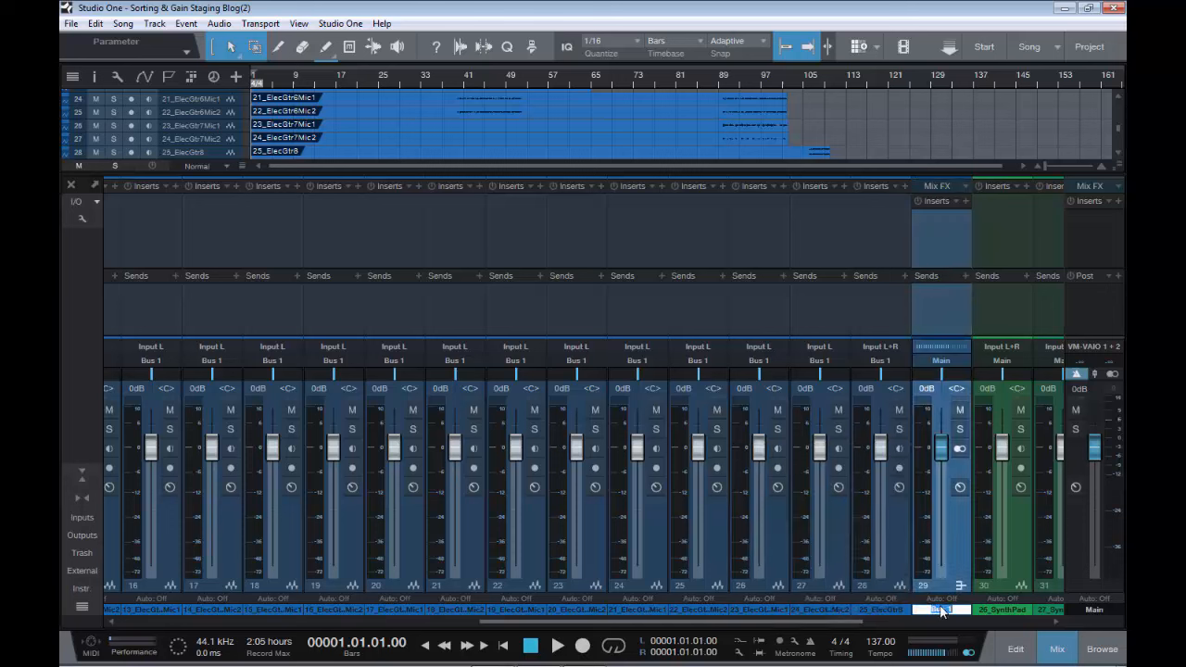
text(GTR BUS)
key(Return)
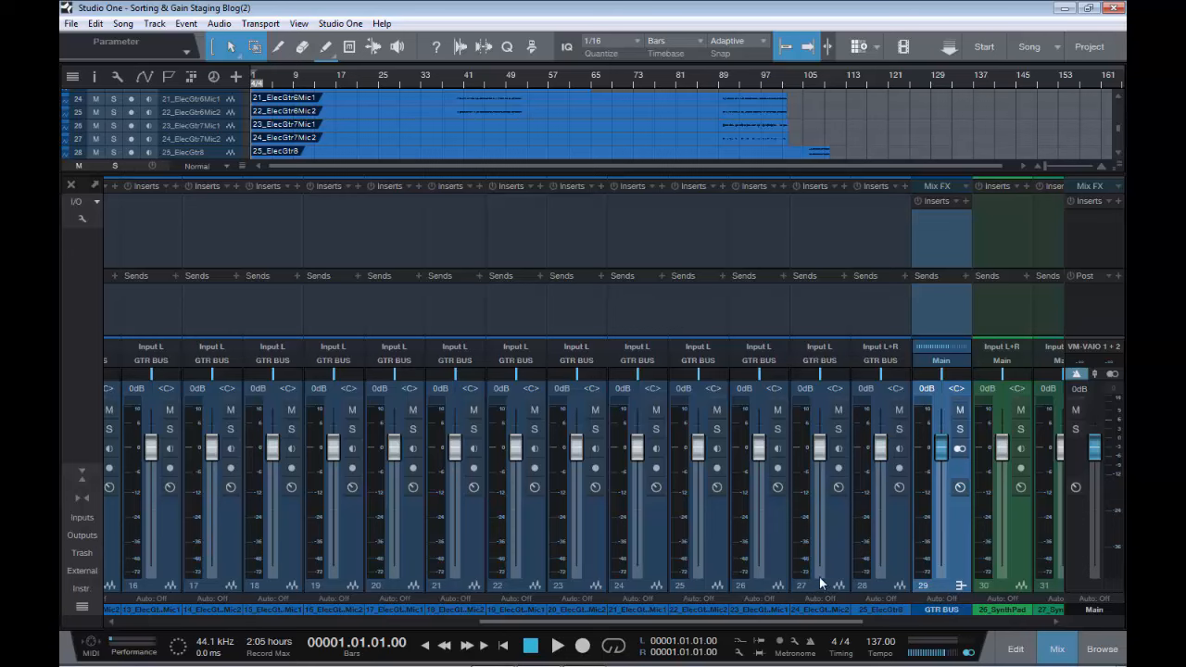
- Add a bus for the synth channels 26_SynthPad and 27_SynthLead
drag(812, 619, 879, 619)
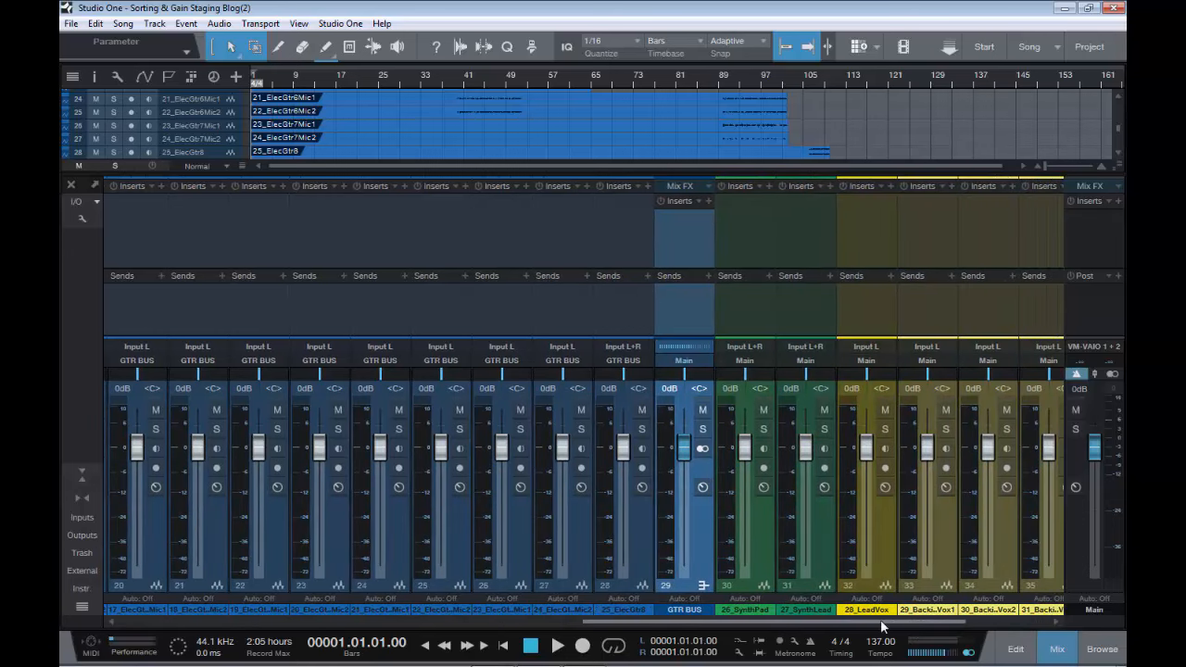
click(764, 554)
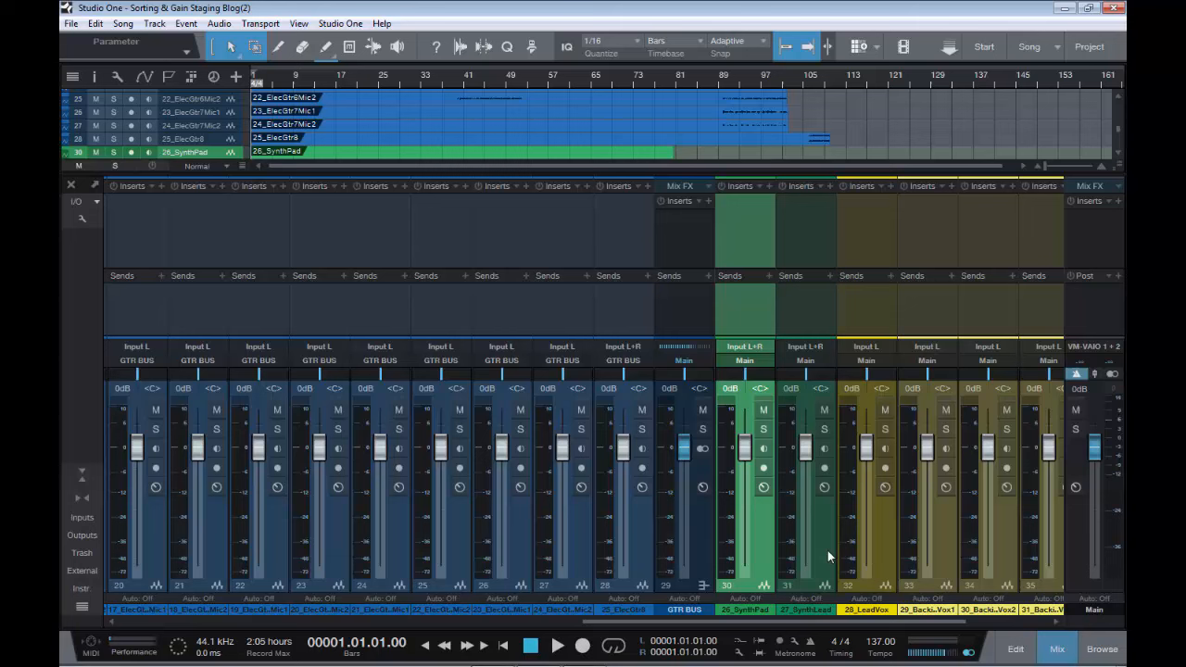
shift+click(827, 550)
right_click(824, 537)
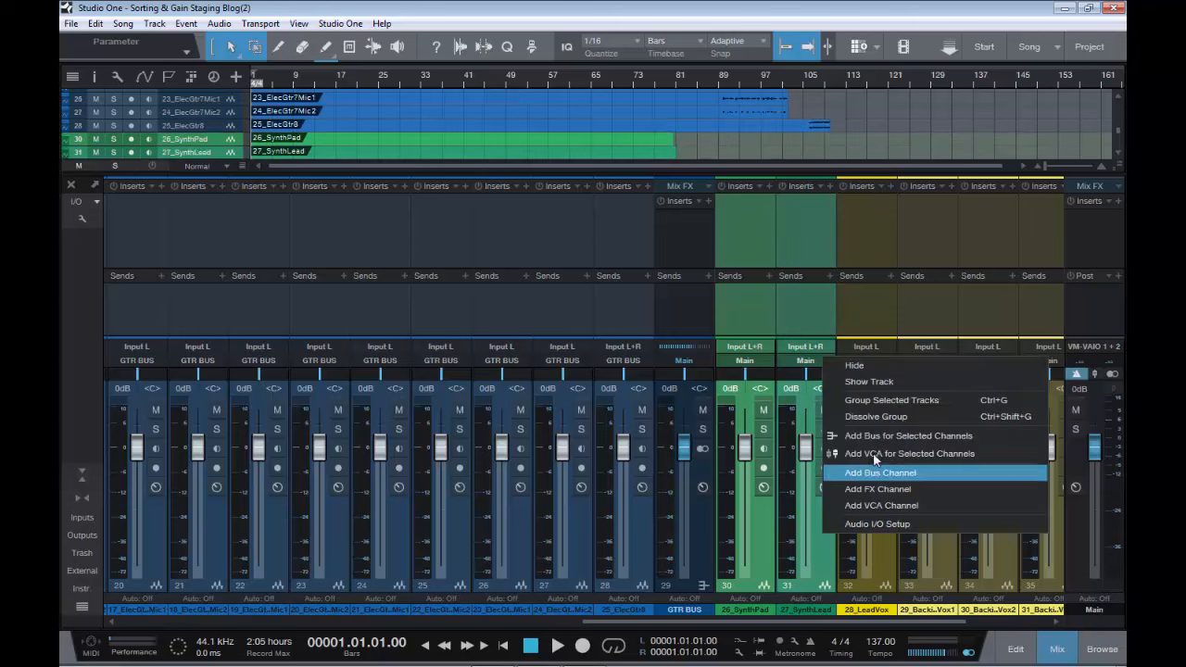
click(880, 435)
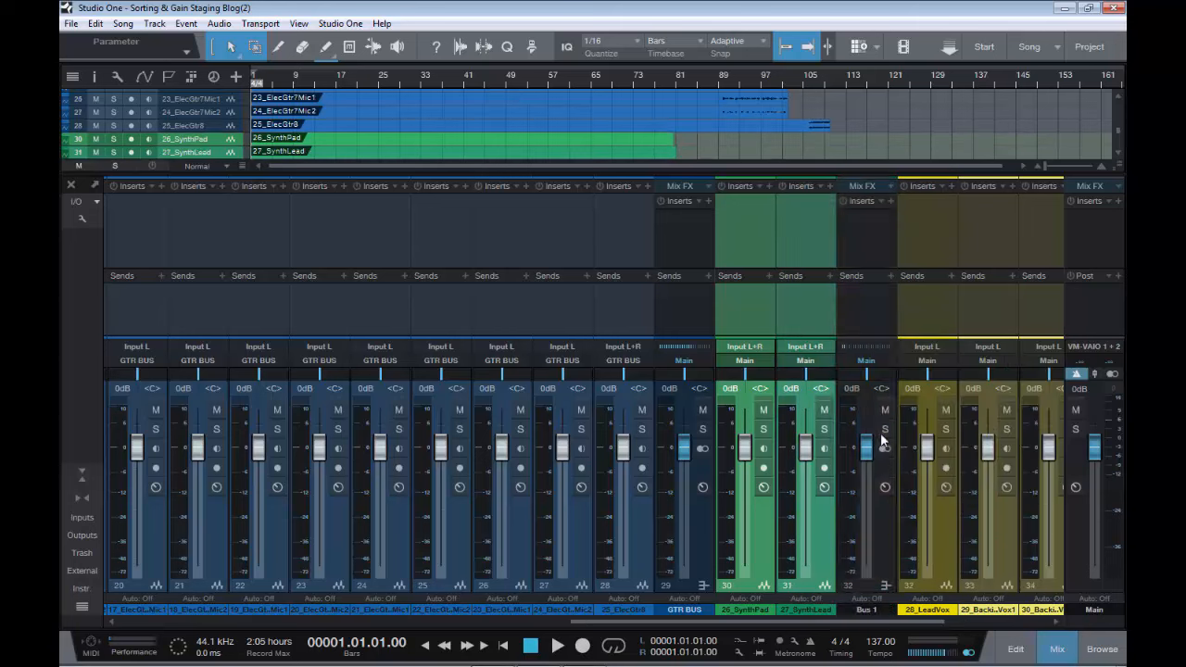
- Name the synth channels' new bus SYnth BUS and colour it green
double_click(863, 610)
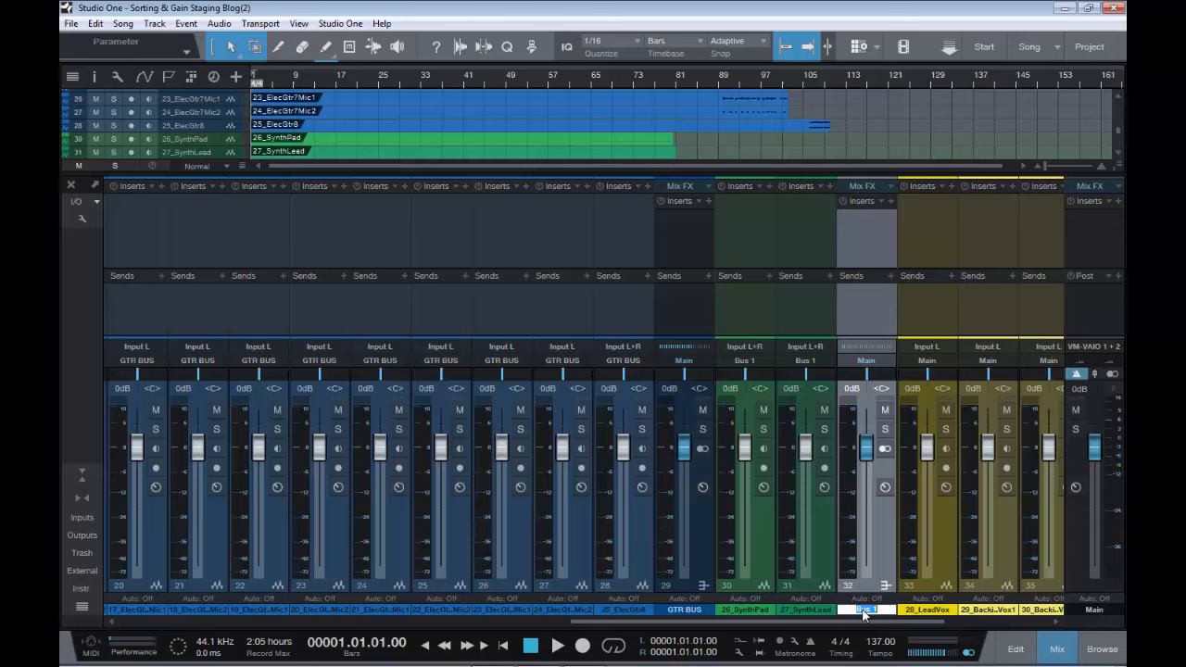
text(Synth BUS)
key(Return)
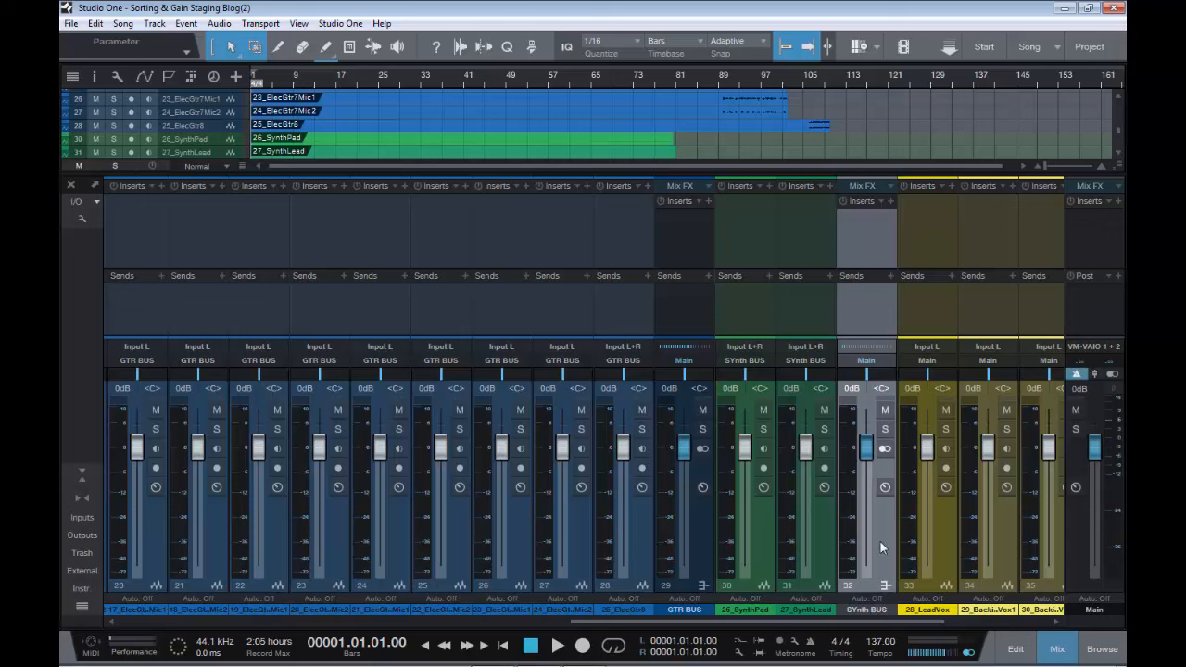
click(881, 611)
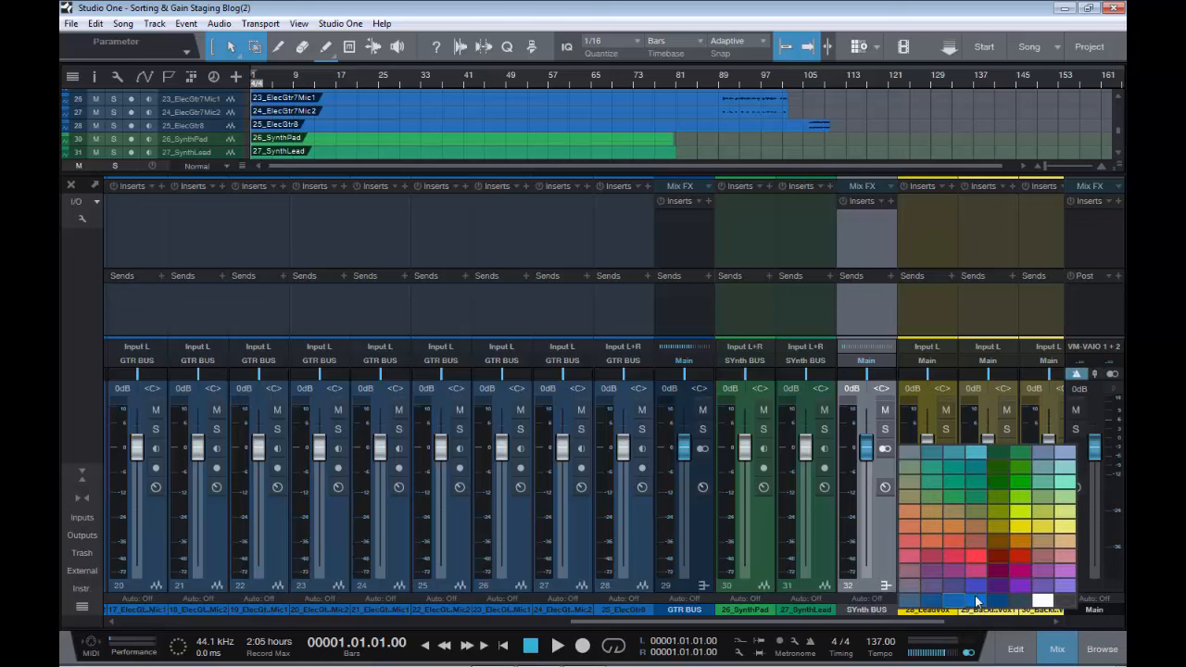
click(1001, 453)
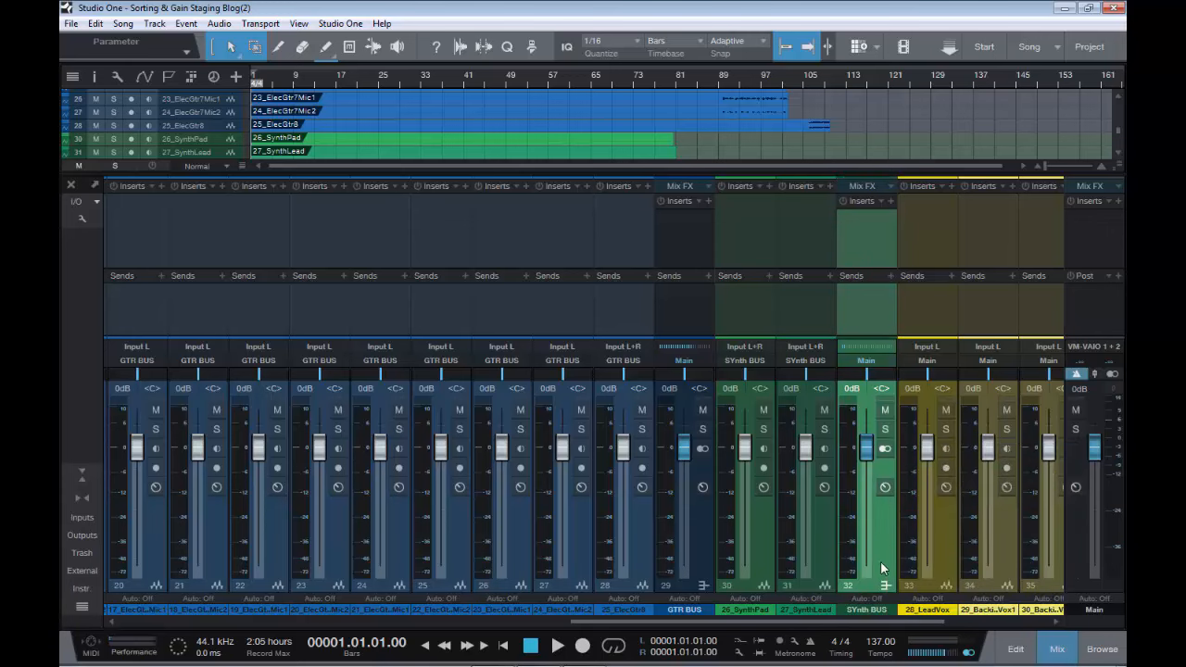
- Add a bus for the backing vocal channels from 29_BackingVox1 through 33_BackingVox5, leaving out 28_LeadVox
drag(880, 625, 992, 621)
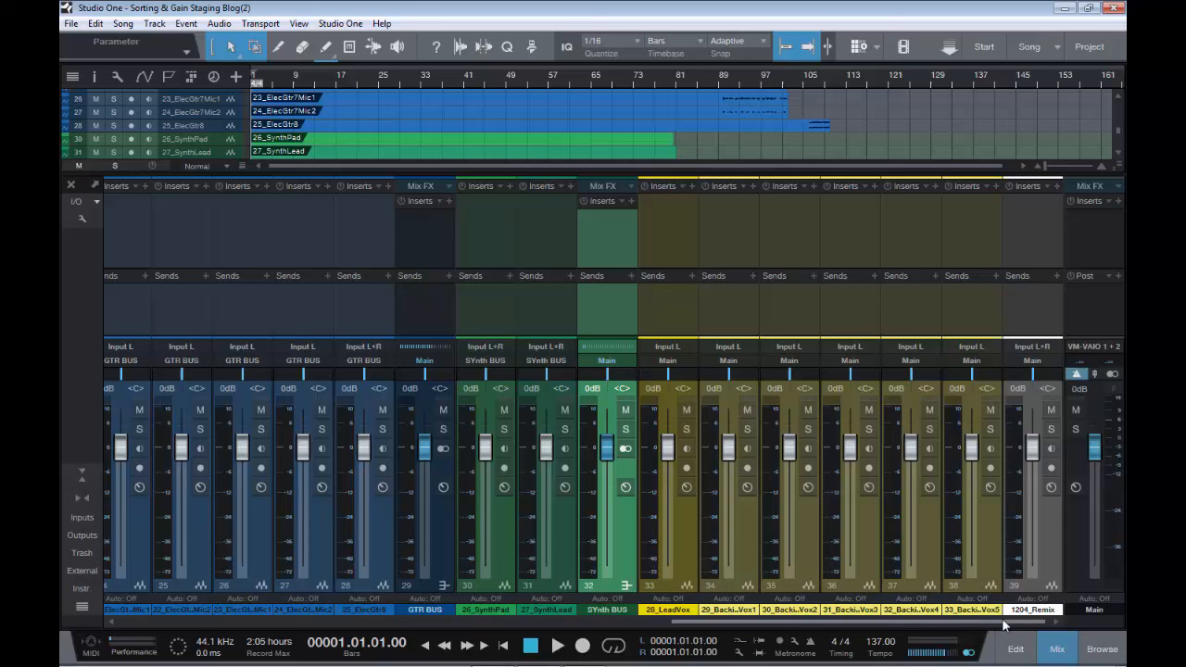
click(742, 543)
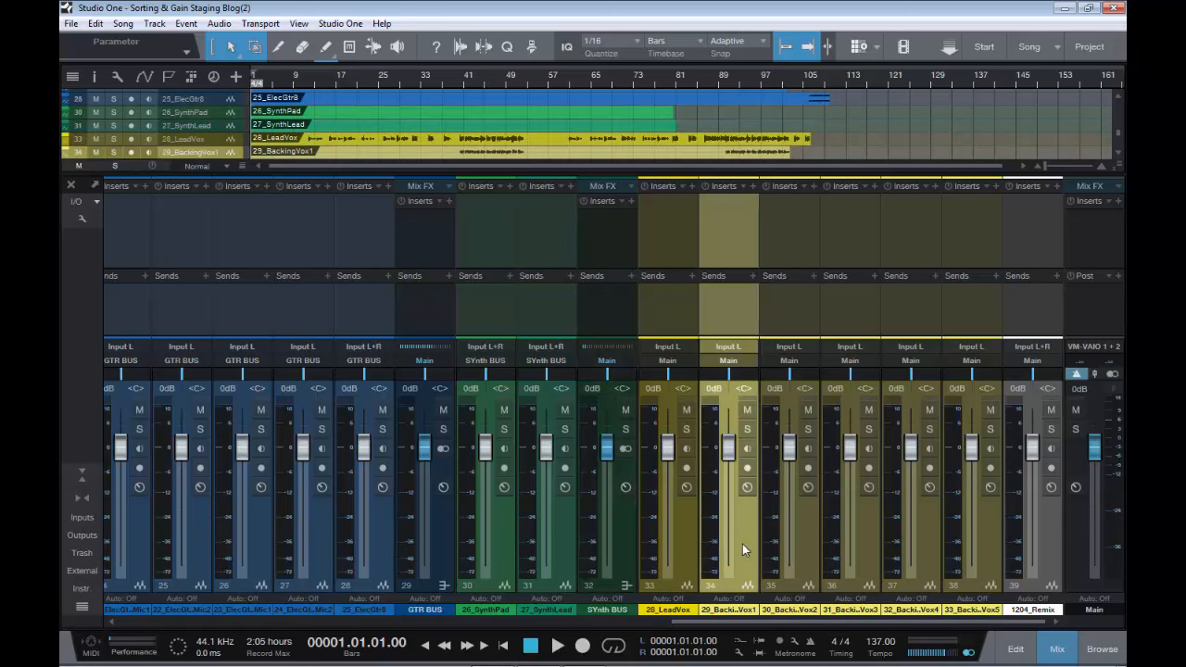
shift+click(987, 539)
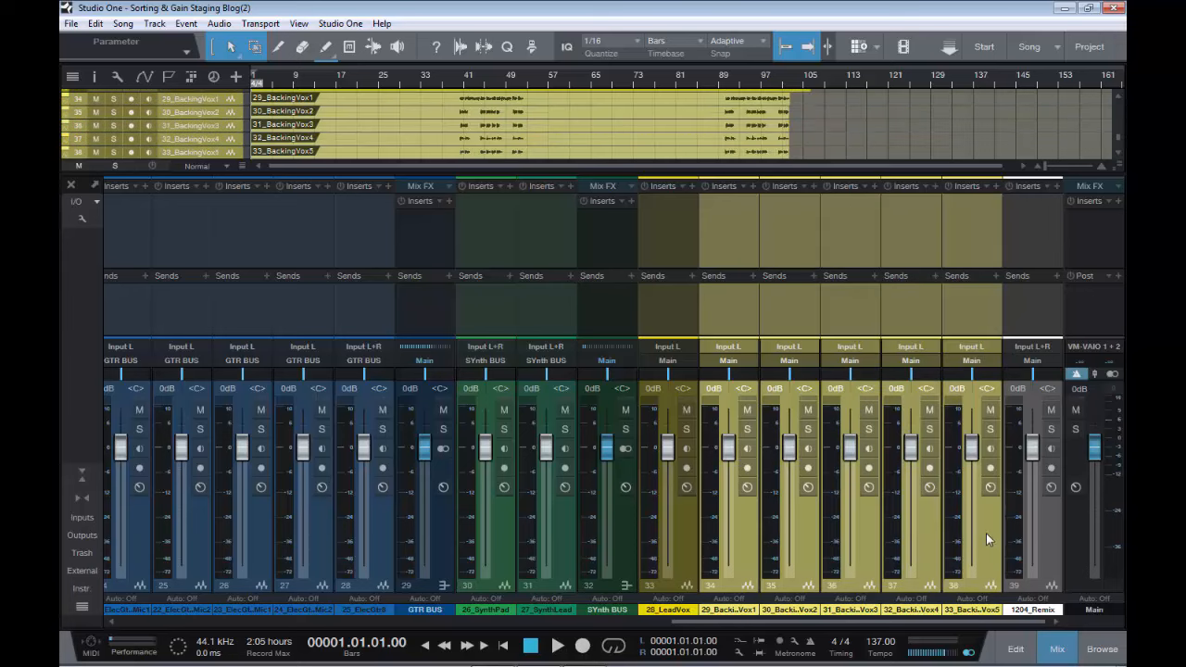
right_click(985, 516)
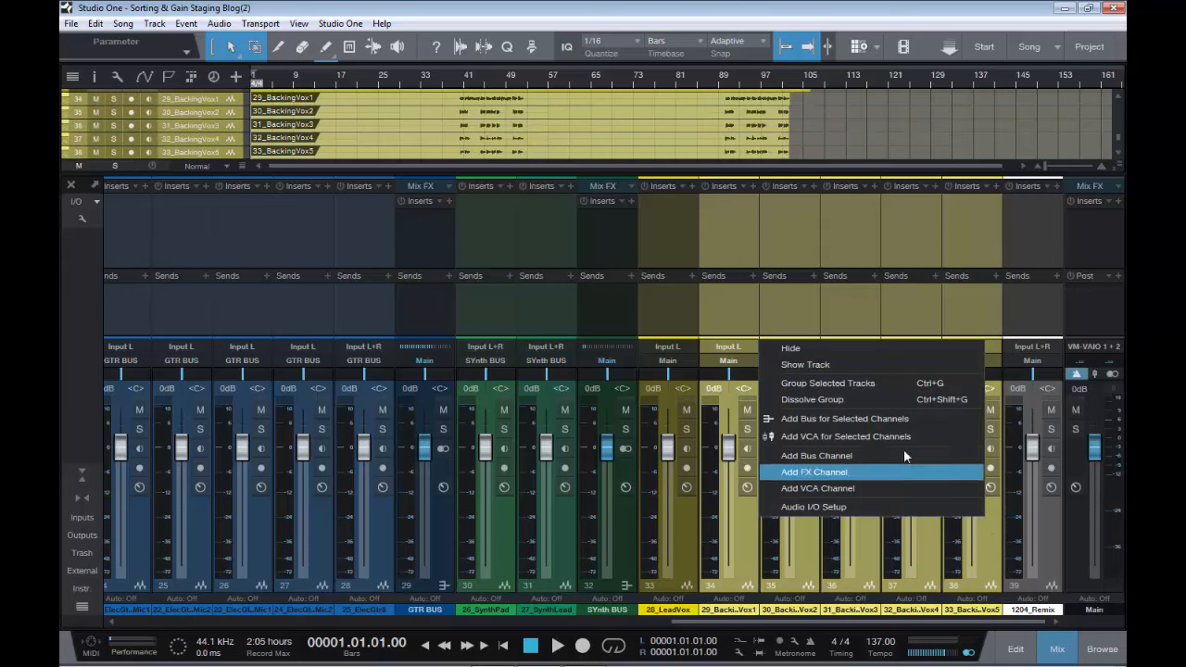
click(900, 421)
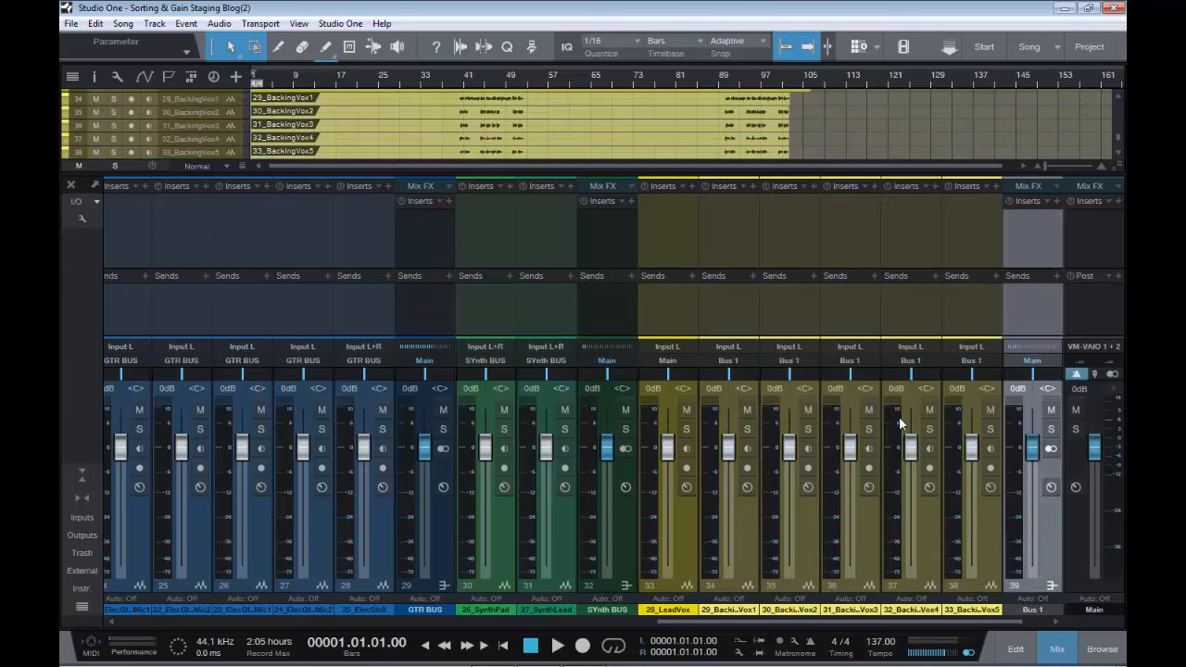
- Colour the backing vocals' new bus light yellow and name it BV BUS
click(1038, 607)
click(996, 530)
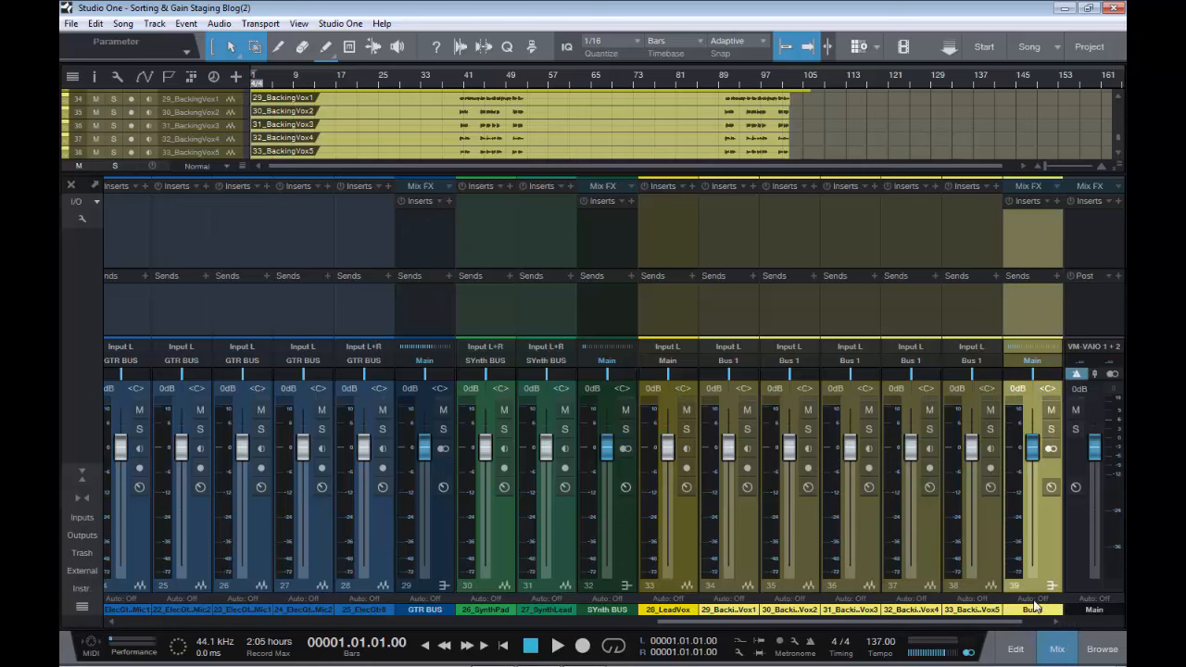
double_click(1032, 611)
key(BackSpace)
text(BV BUS)
key(Return)
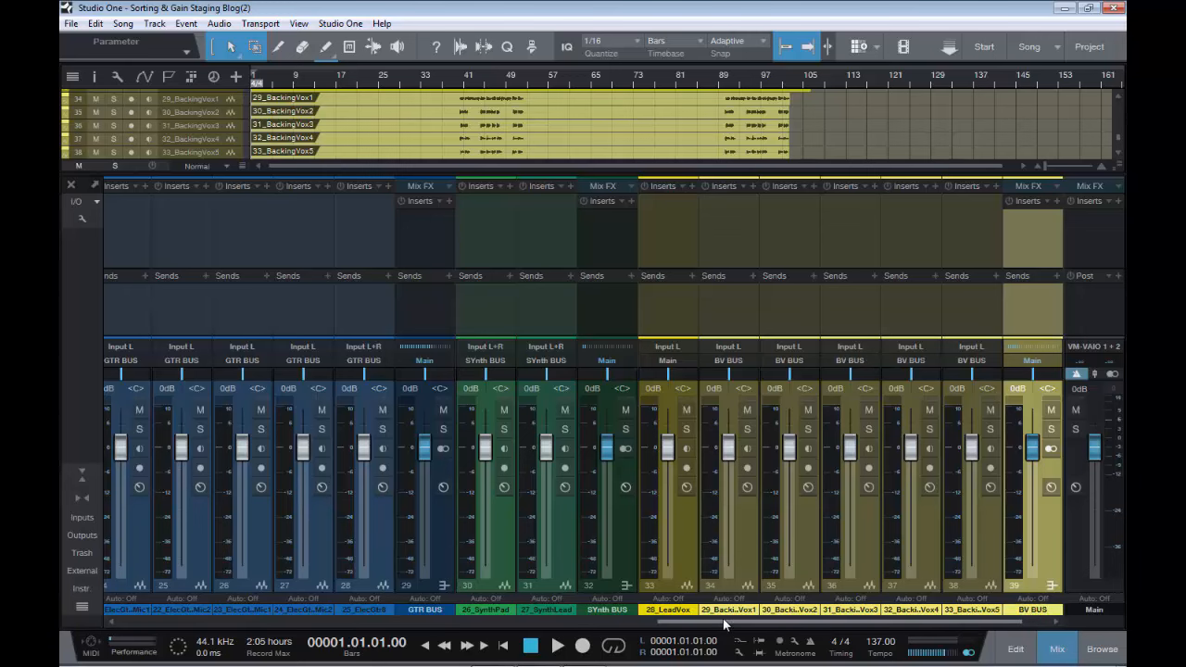
- Hide the mixing console so the full track arrangement is shown
drag(725, 626, 139, 629)
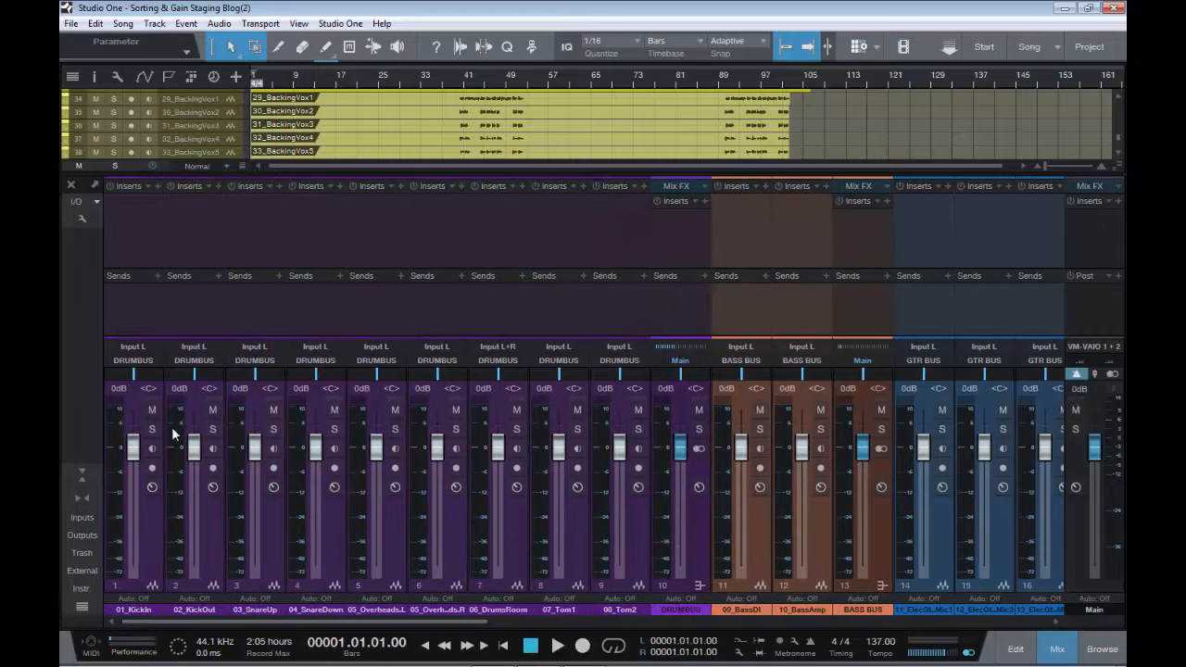
key(F3)
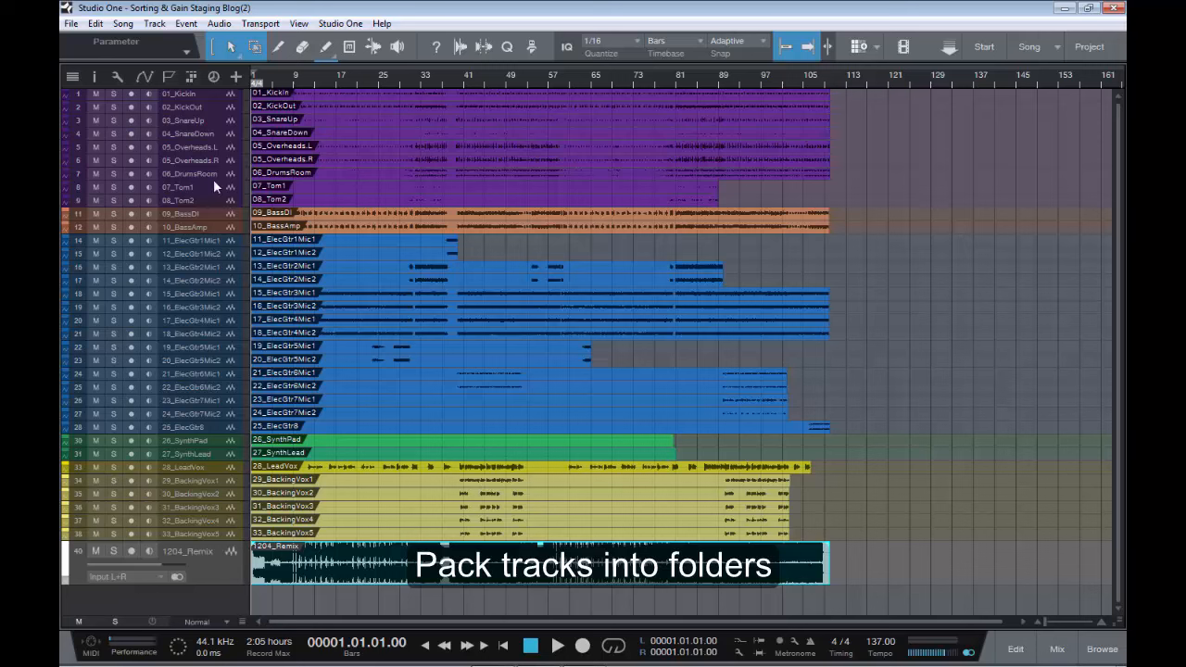
- Pack the drum tracks from 01_KickIn through 08_Tom2 into a folder named DRUMS
click(196, 91)
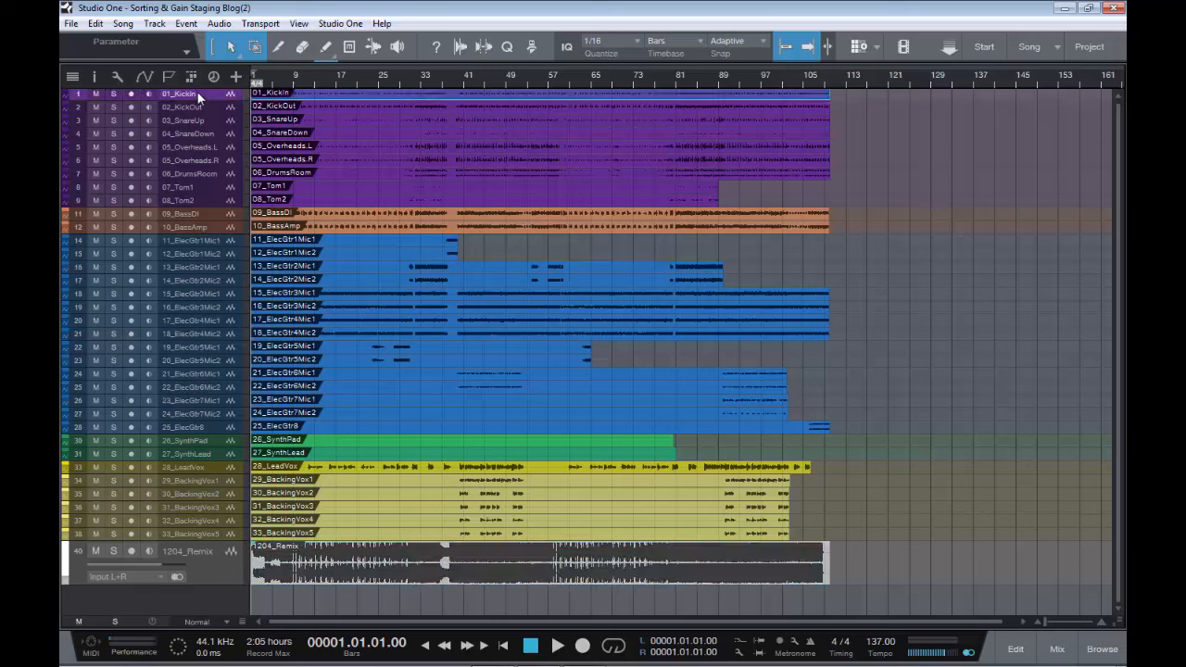
shift+click(203, 196)
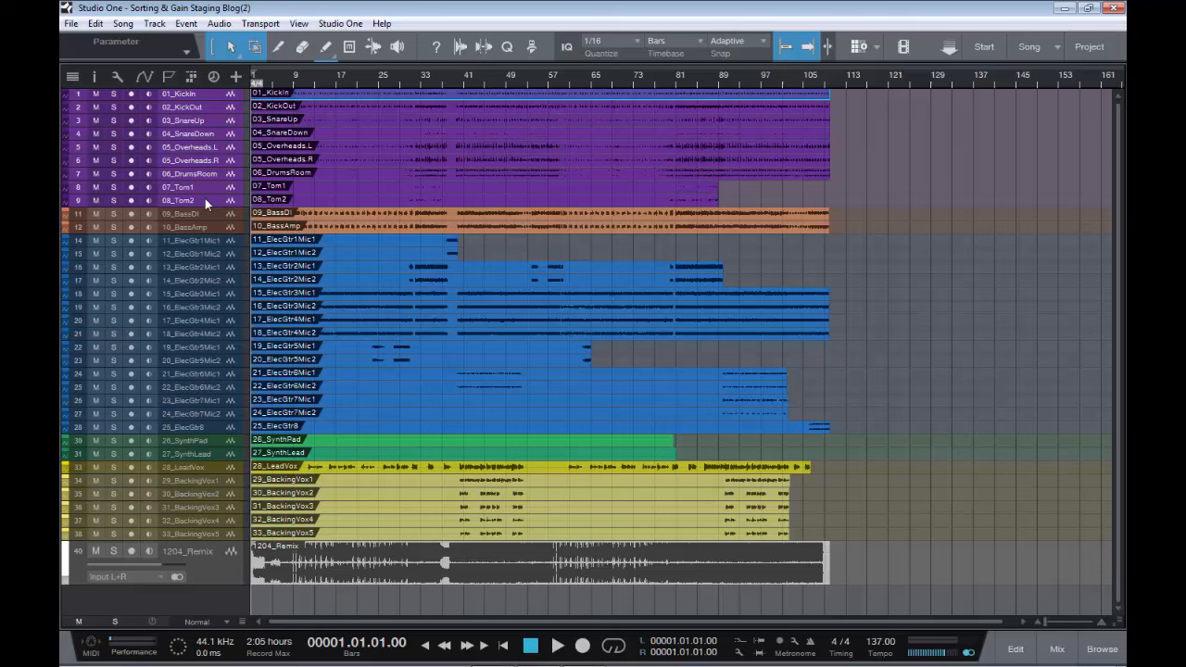
right_click(214, 93)
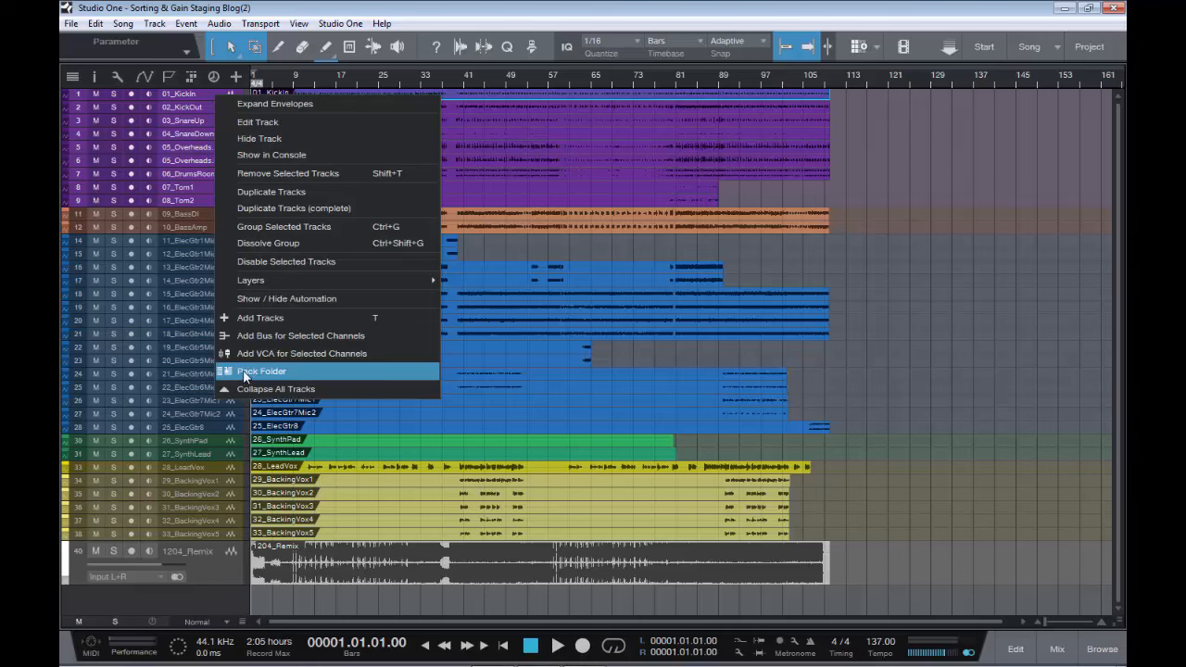
click(286, 371)
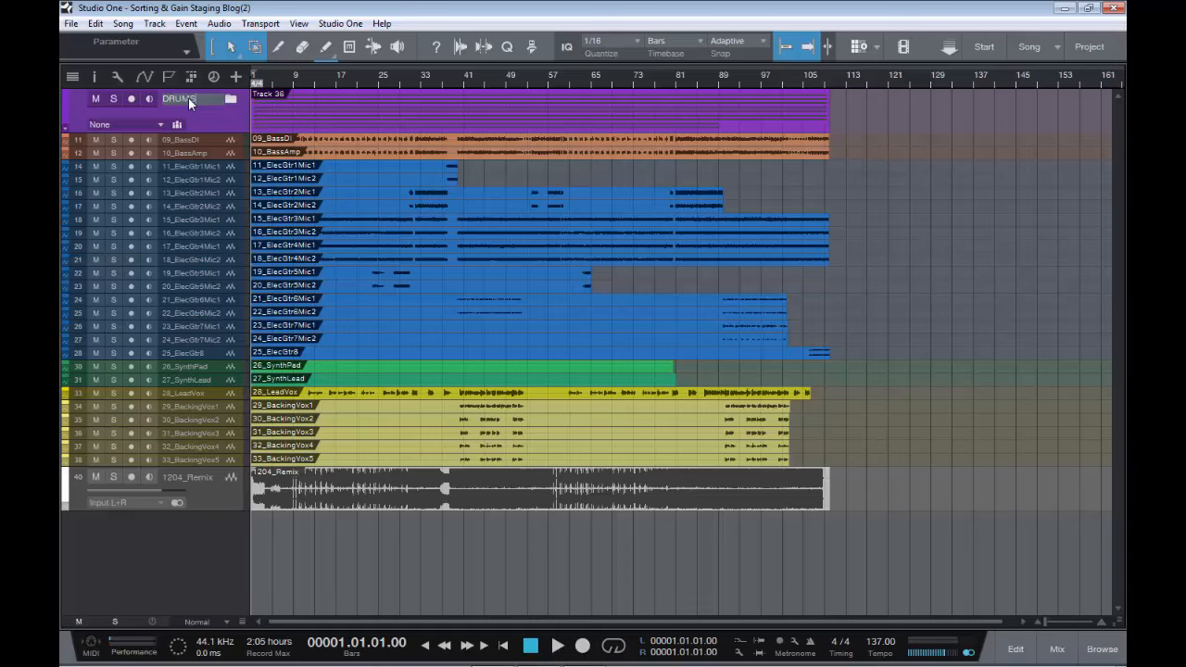
key(Return)
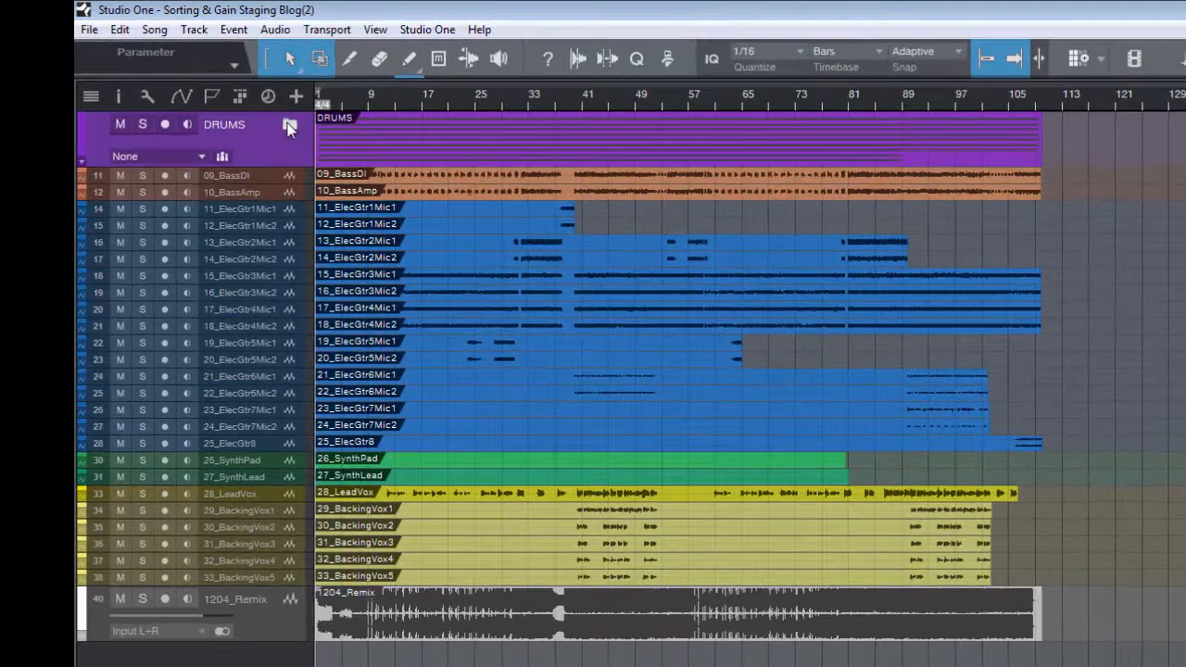
- Expand and collapse the DRUMS folder to check the tracks inside it, leaving it collapsed
click(288, 126)
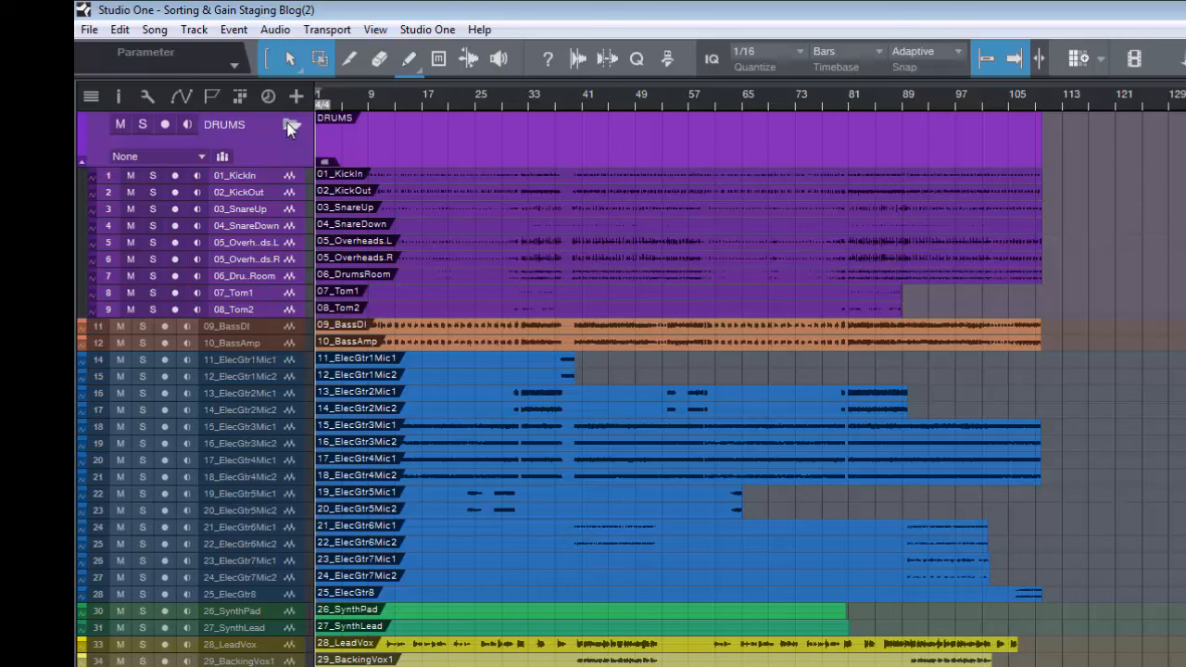
click(288, 126)
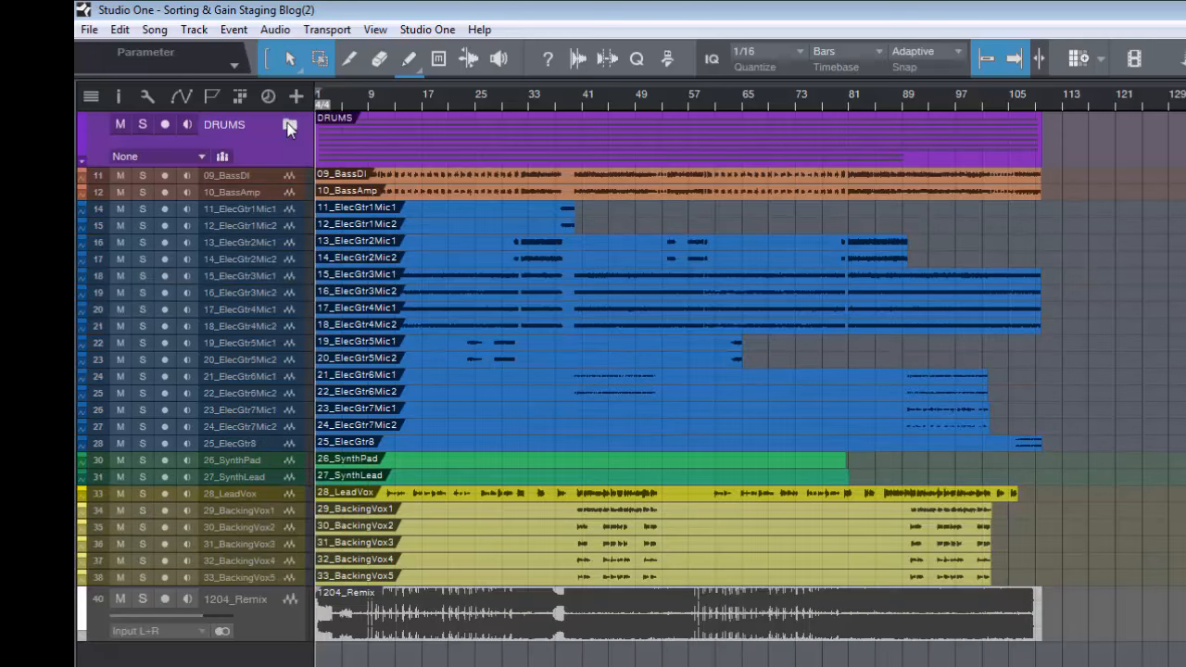
click(288, 126)
click(288, 126)
click(290, 127)
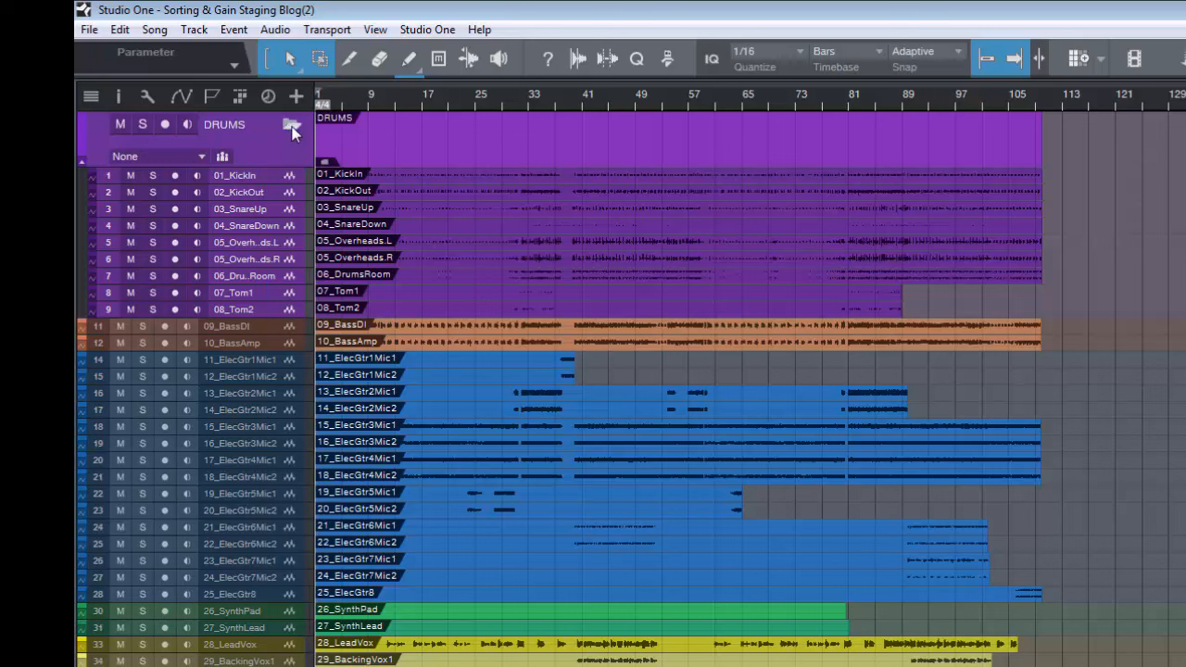
click(290, 127)
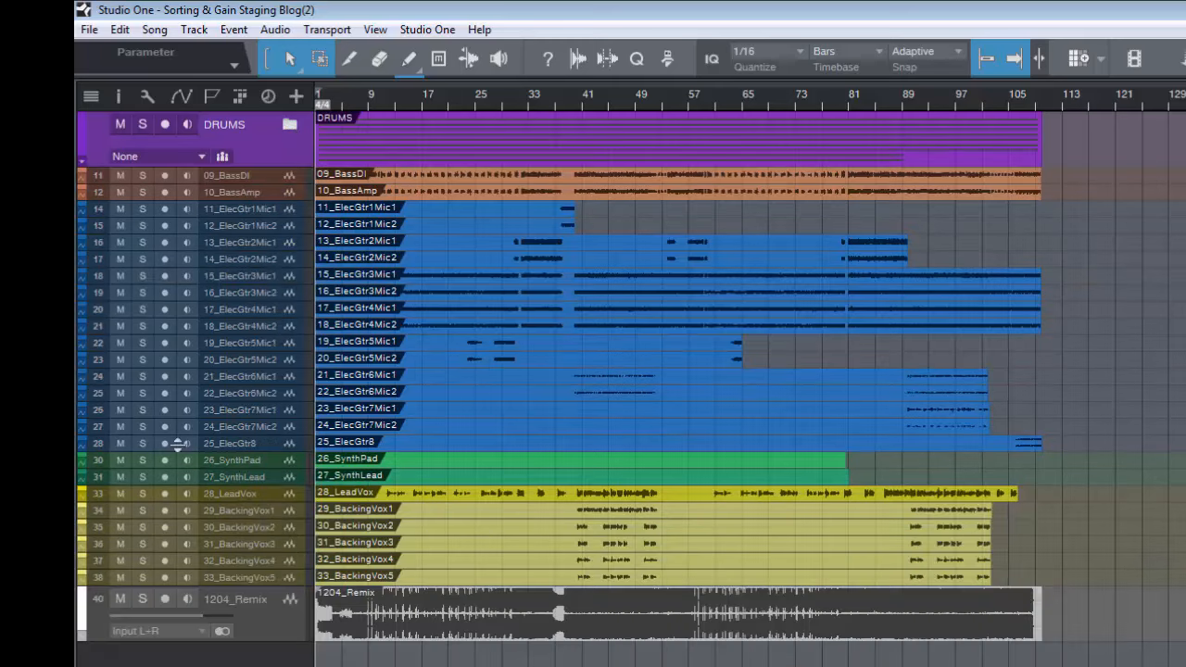
- Pack the 09_BassDI and 10_BassAmp tracks into a folder named BAss GTr
click(282, 178)
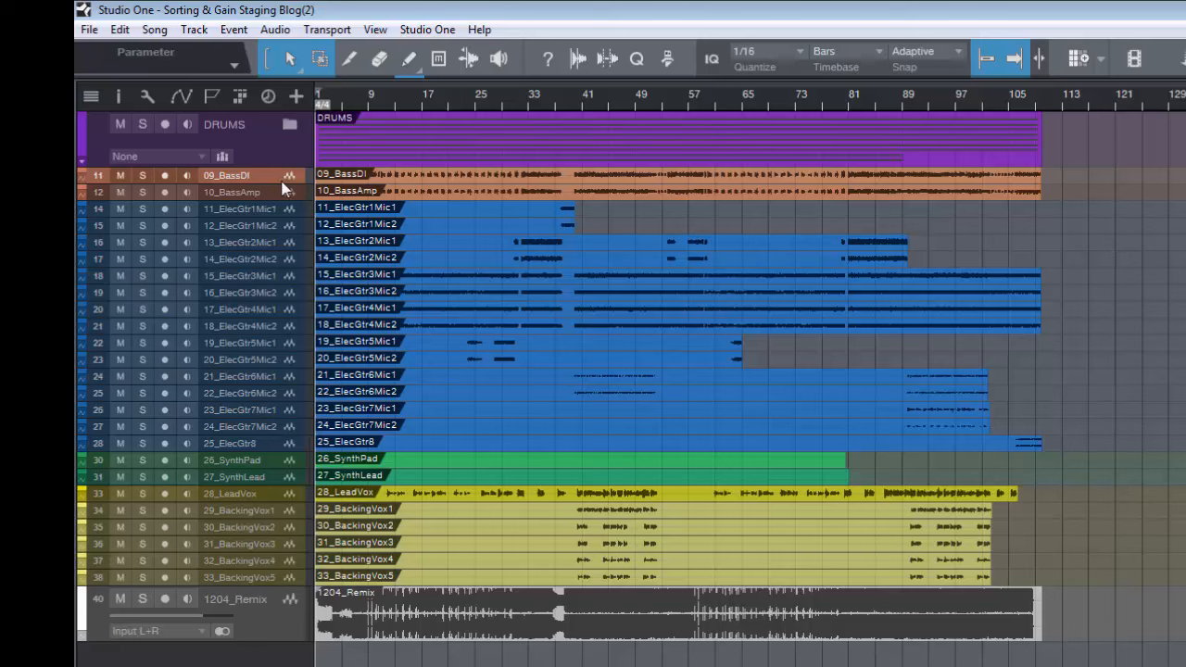
shift+click(282, 196)
right_click(283, 197)
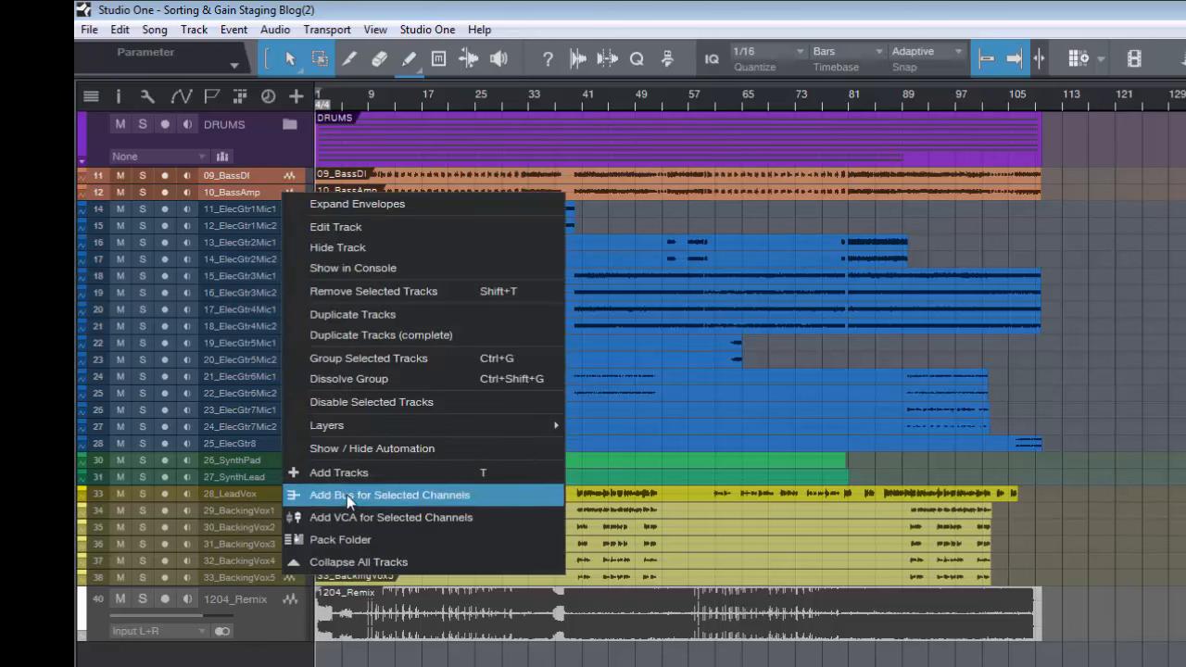
click(354, 540)
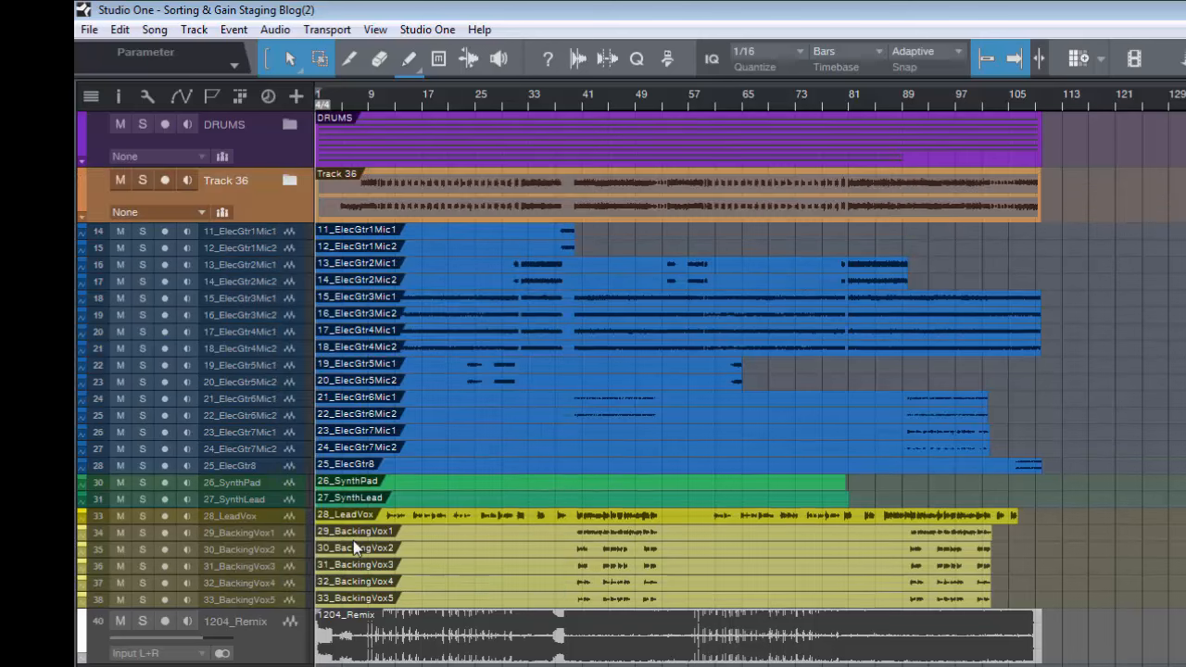
double_click(235, 179)
text(BAss GTr)
key(Return)
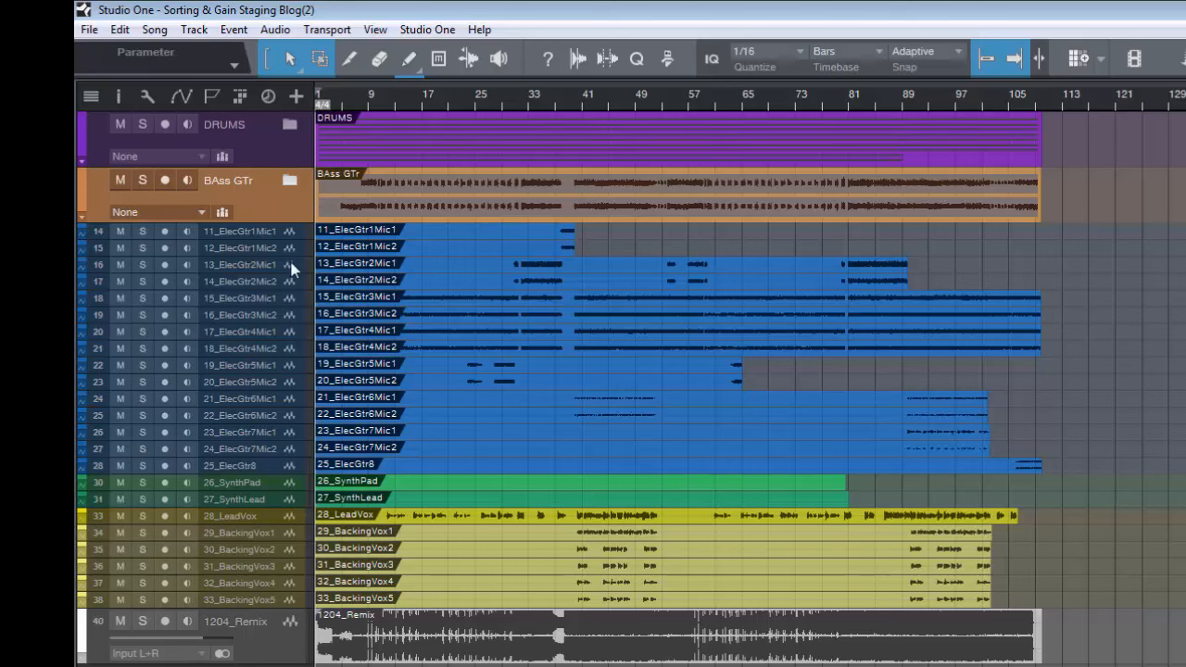
- Pack the electric guitar tracks from 11_ElecGtr1Mic1 through 25_ElecGtr8 into a folder named ELEC.GTR
click(267, 233)
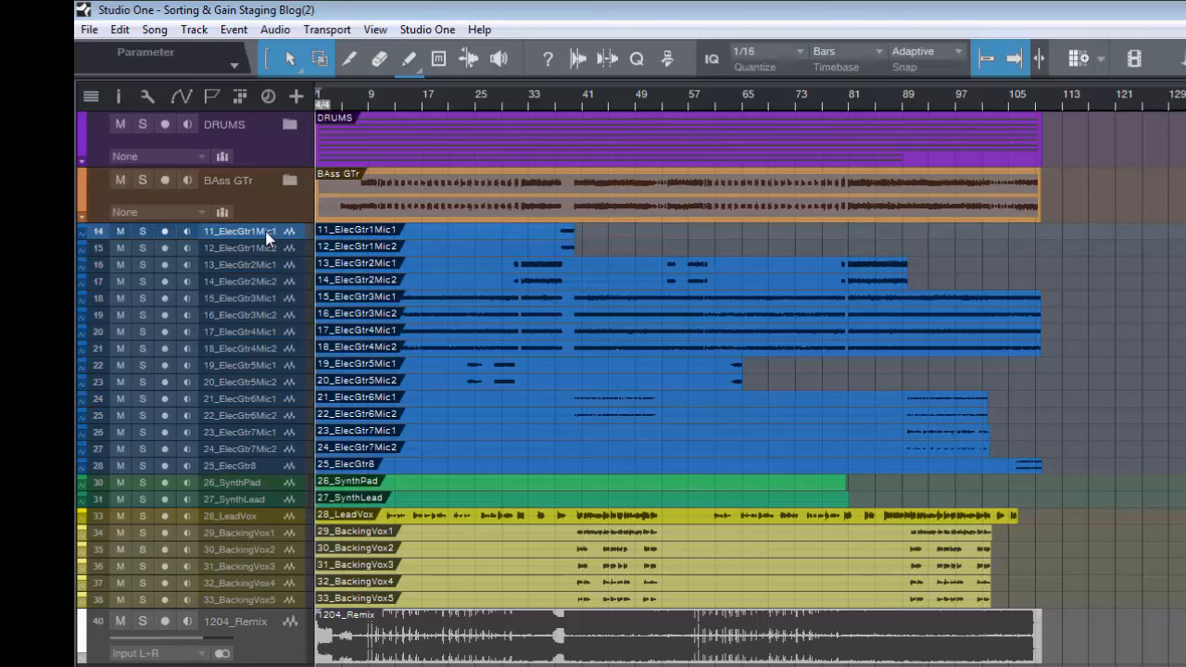
shift+click(262, 464)
right_click(262, 465)
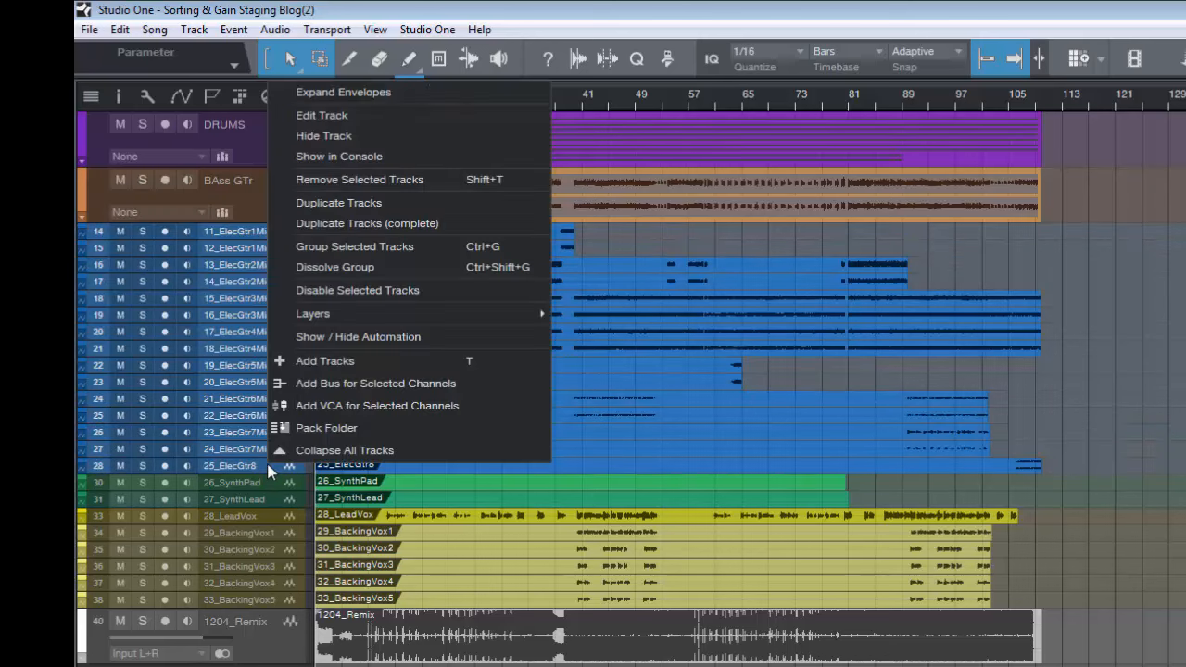
click(336, 432)
double_click(233, 235)
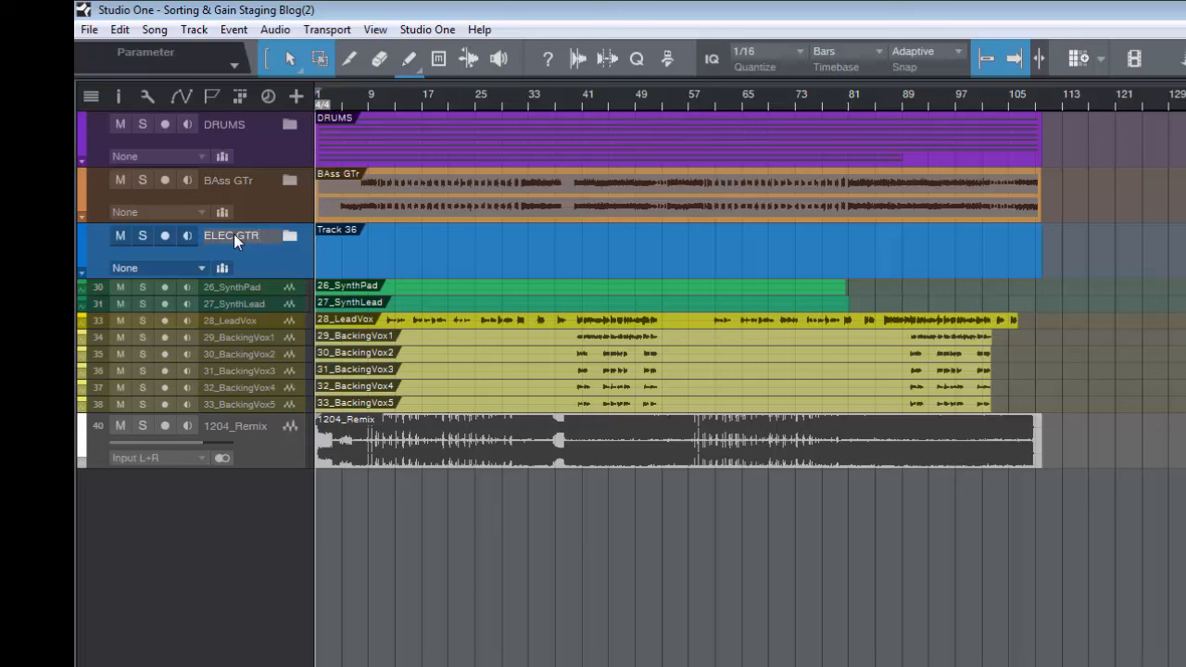
key(Return)
- Pack the 26_SynthPad and 27_SynthLead tracks into a folder named Synth
click(264, 290)
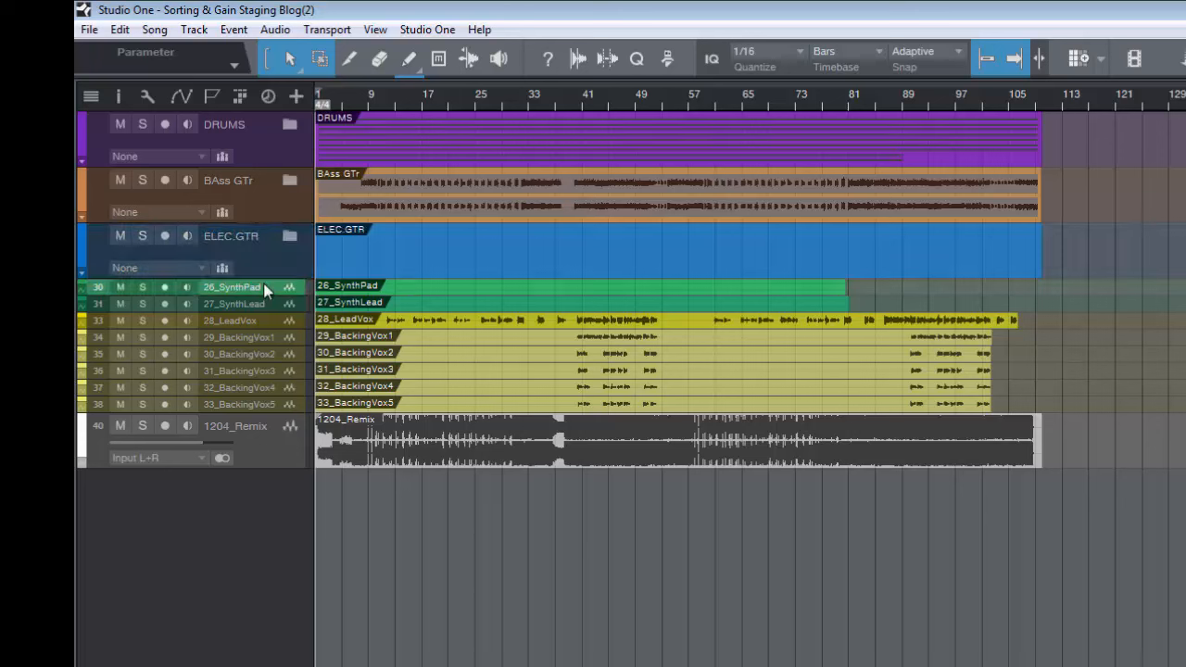
shift+click(271, 302)
right_click(271, 307)
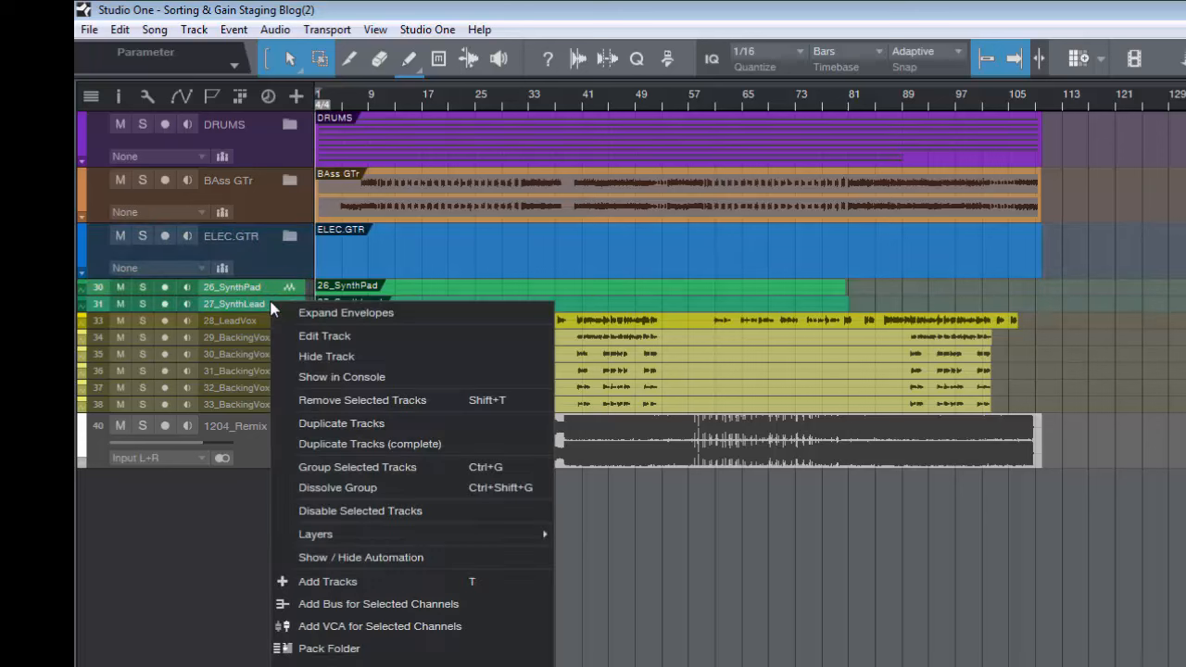
click(326, 648)
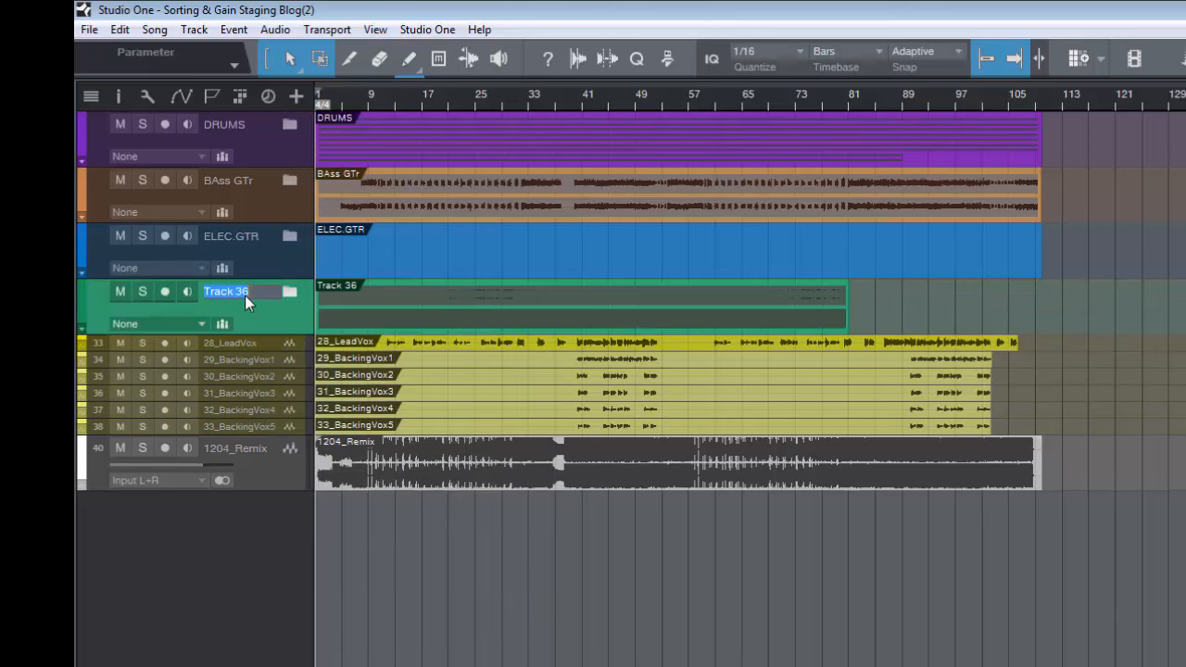
text(Sy)
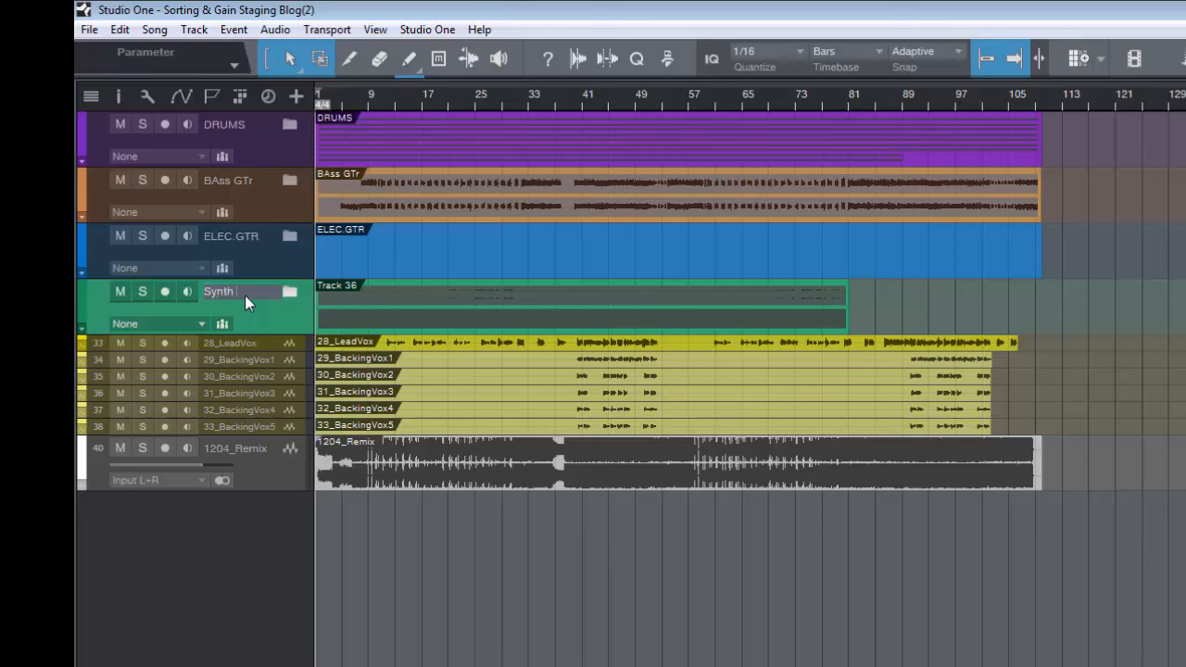
text(nth)
key(Return)
- Pack the backing vocal tracks from 29_BackingVox1 through 33_BackingVox5 into a folder named BV's, leaving out 28_LeadVox
click(262, 360)
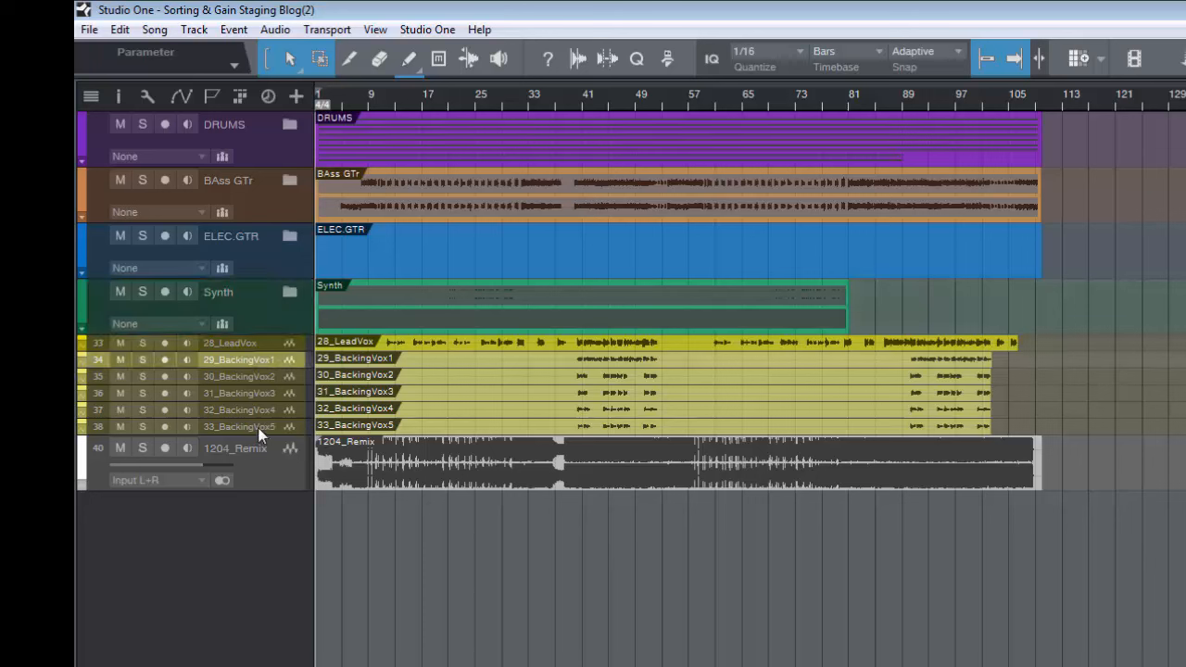
click(258, 427)
click(253, 360)
shift+click(269, 431)
right_click(269, 432)
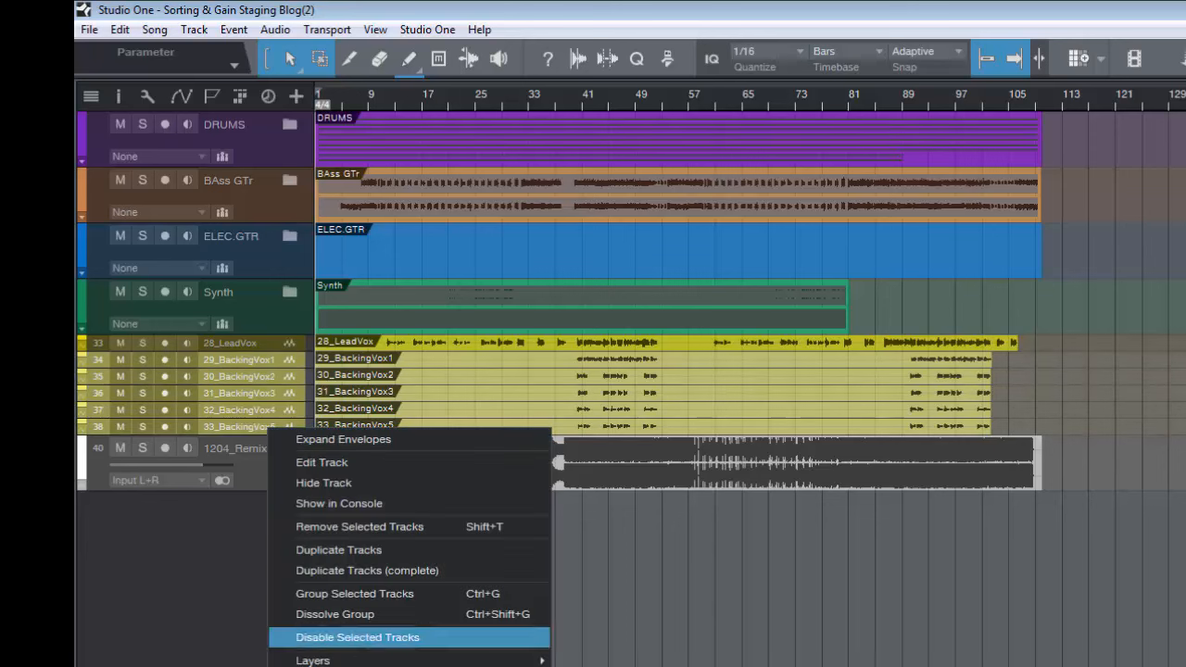
click(345, 664)
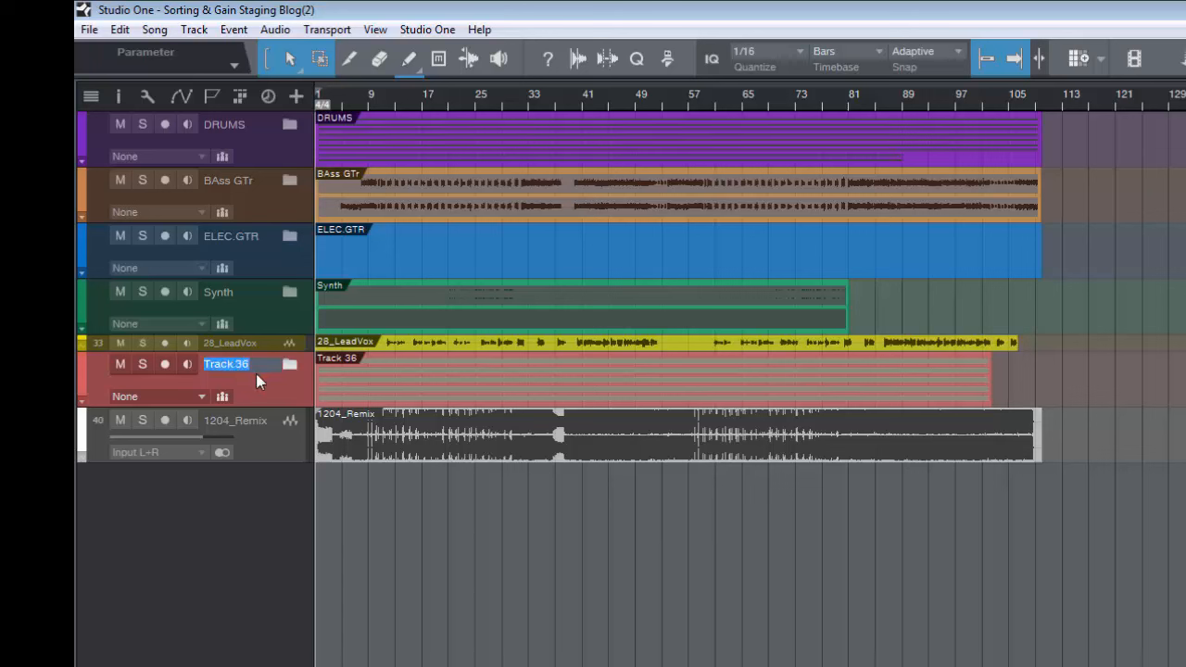
text(BV's)
key(Return)
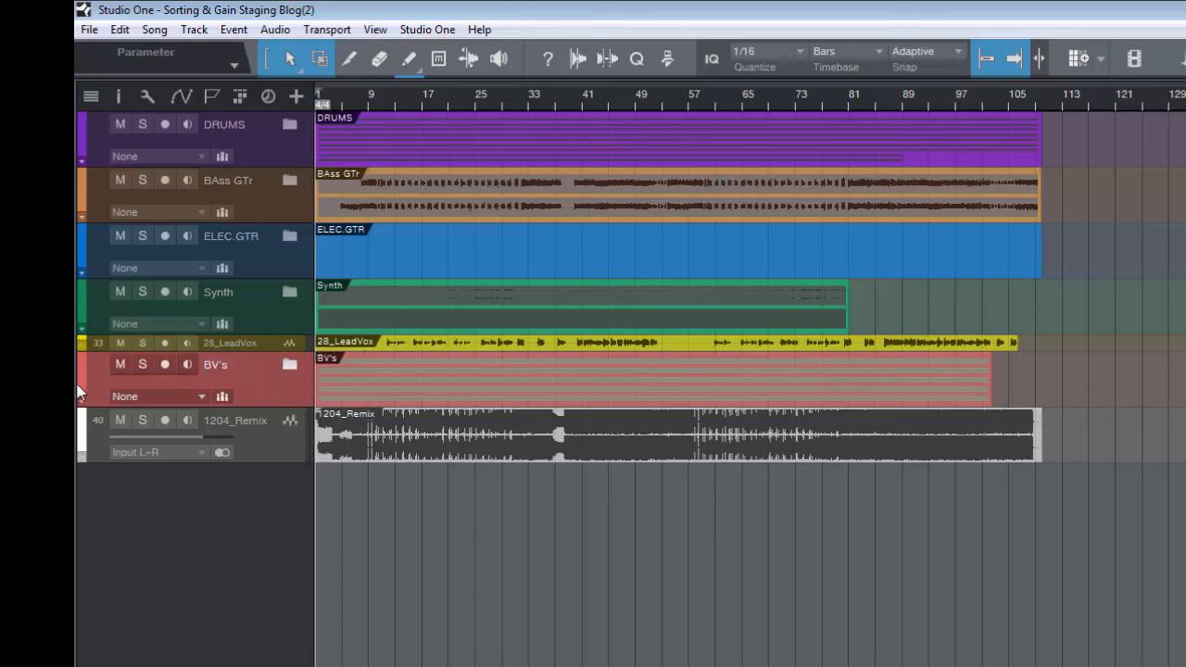
- Colour the BV's folder light yellow to match the backing vocal tracks inside it
click(290, 366)
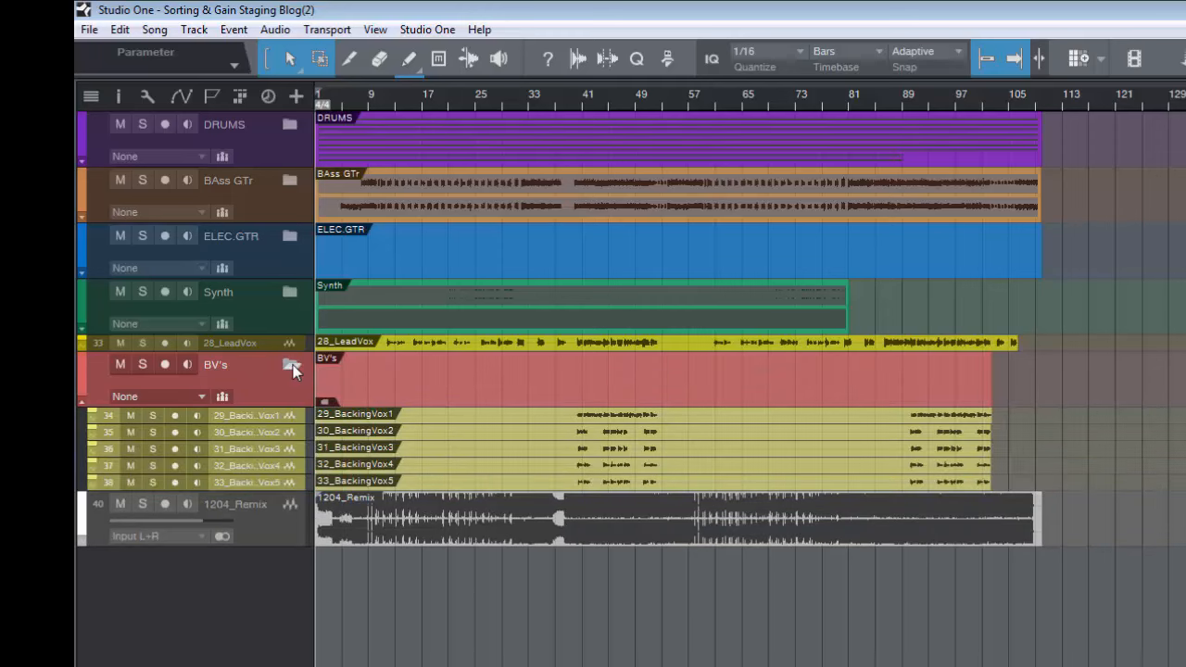
click(290, 366)
click(81, 372)
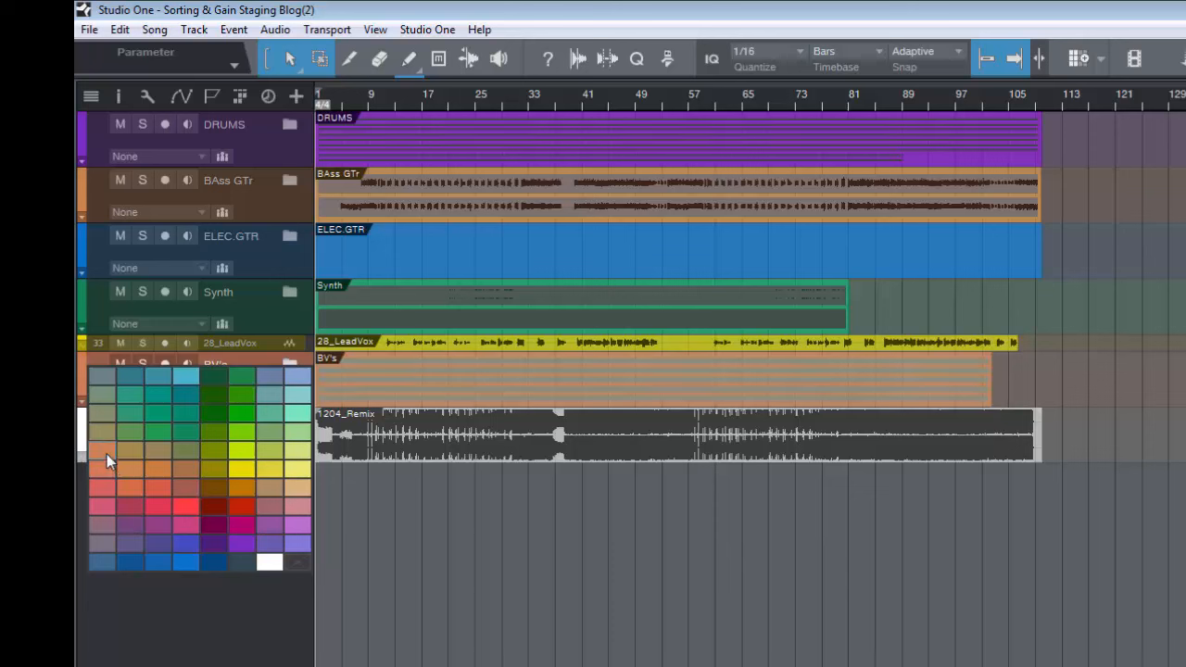
click(302, 474)
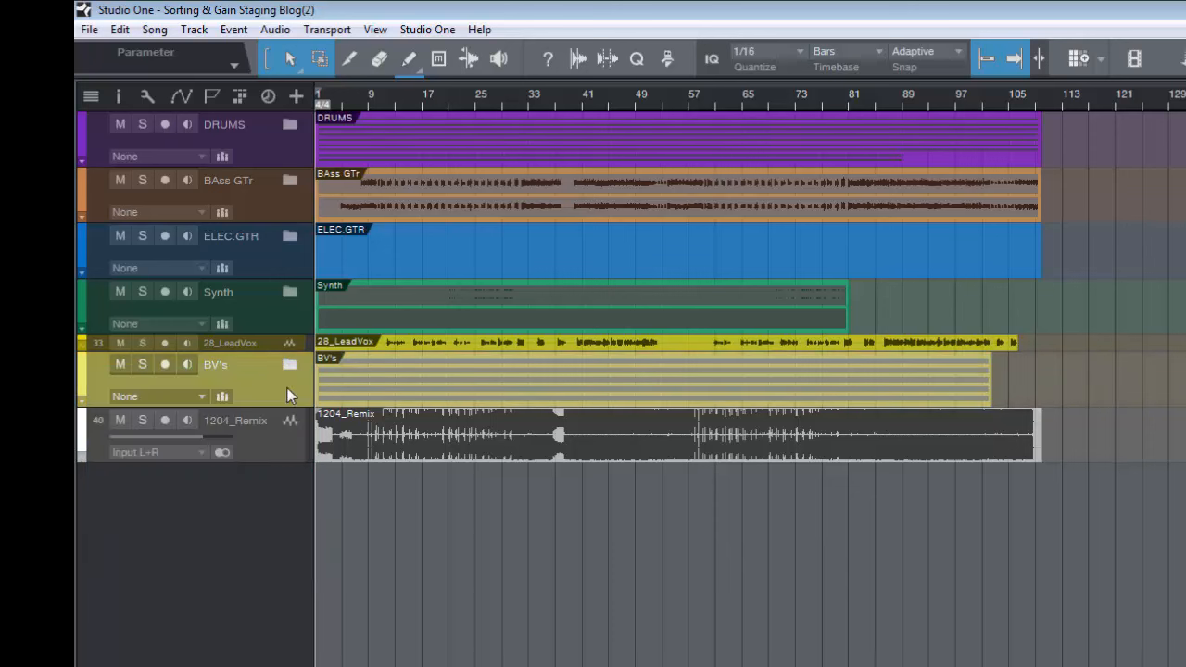
click(83, 371)
- Expand and collapse the BV's, DRUMS, BAss GTr and ELEC.GTR folders in turn to review their contents
click(290, 366)
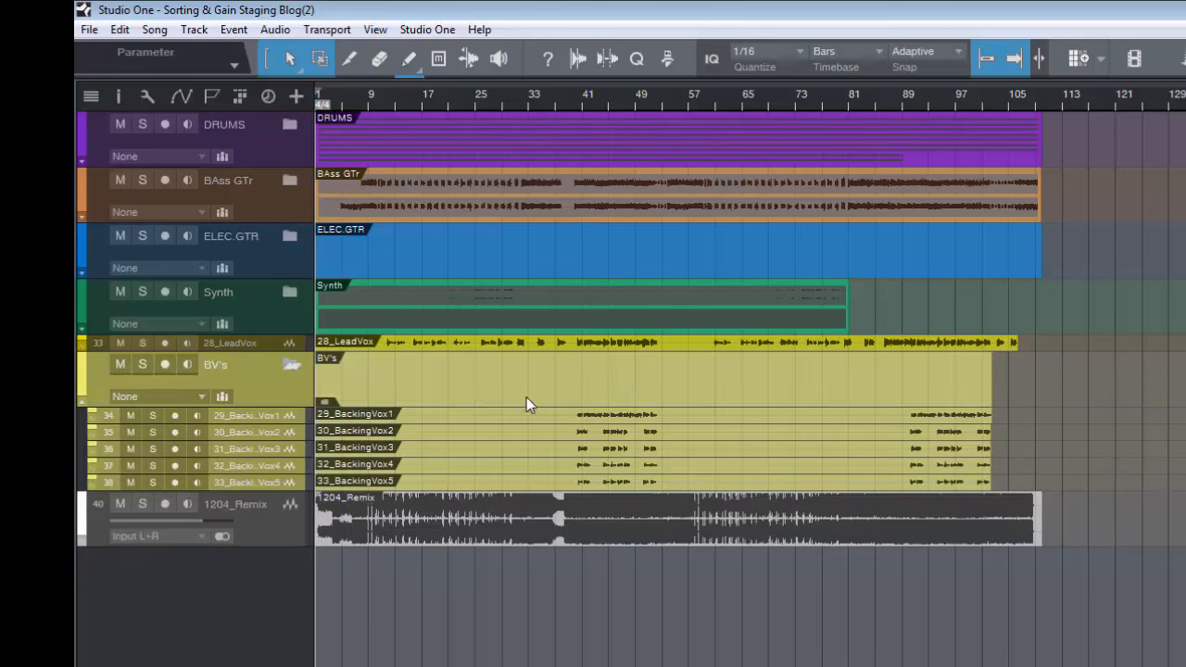
click(293, 365)
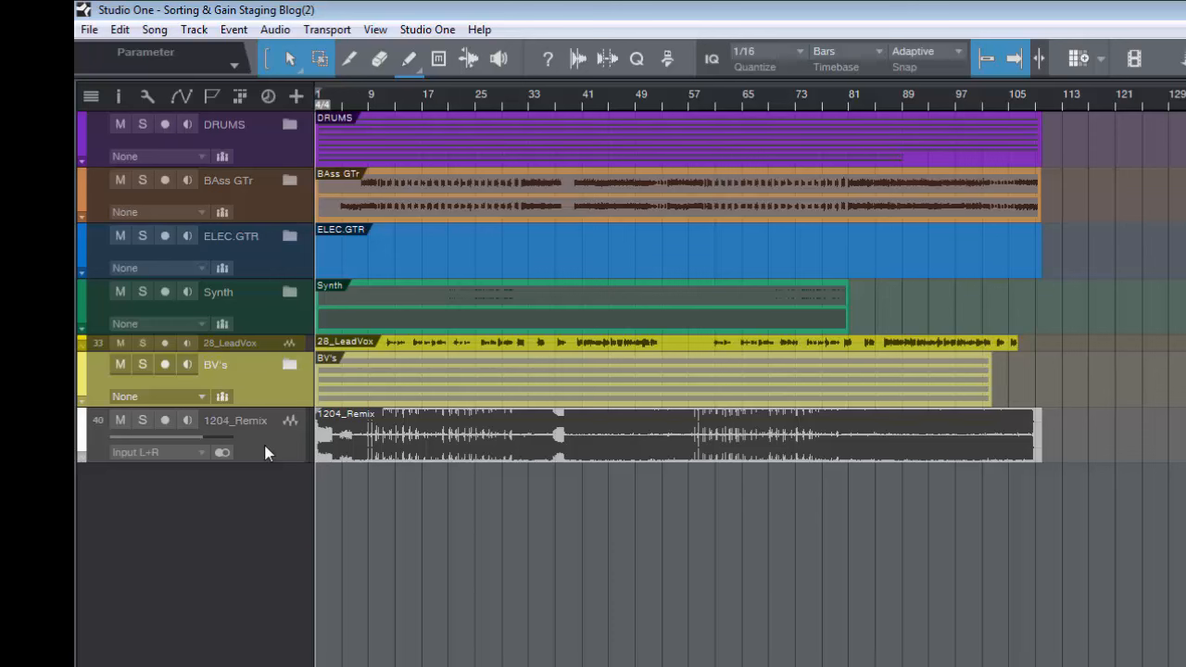
click(290, 125)
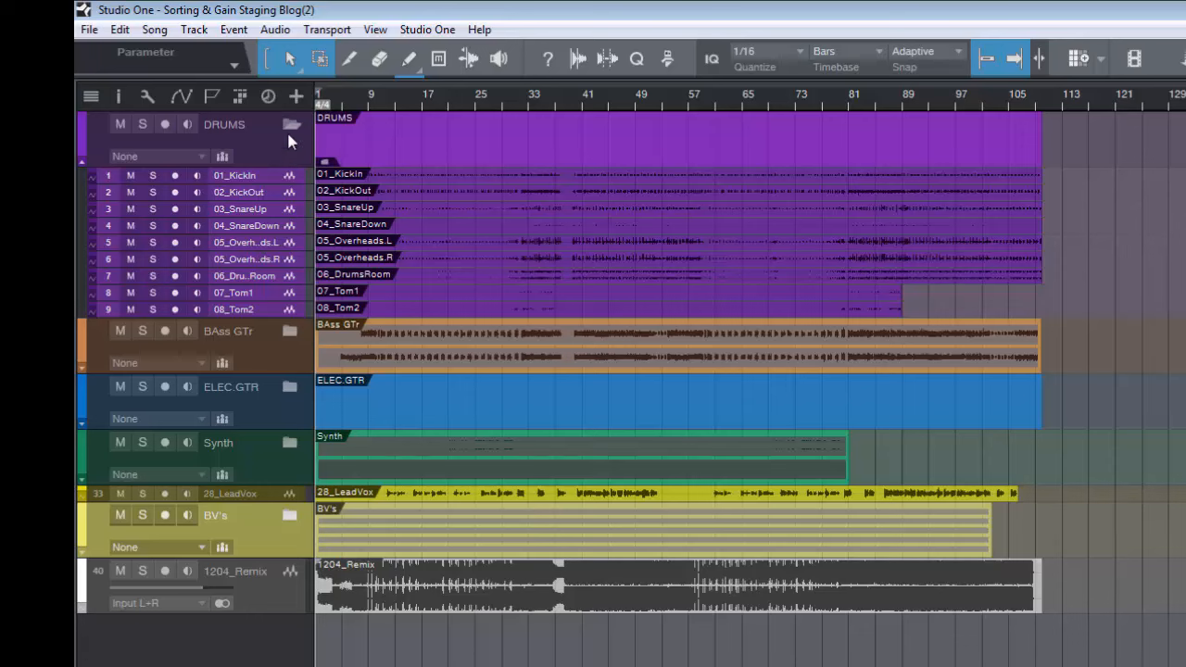
click(291, 130)
click(291, 182)
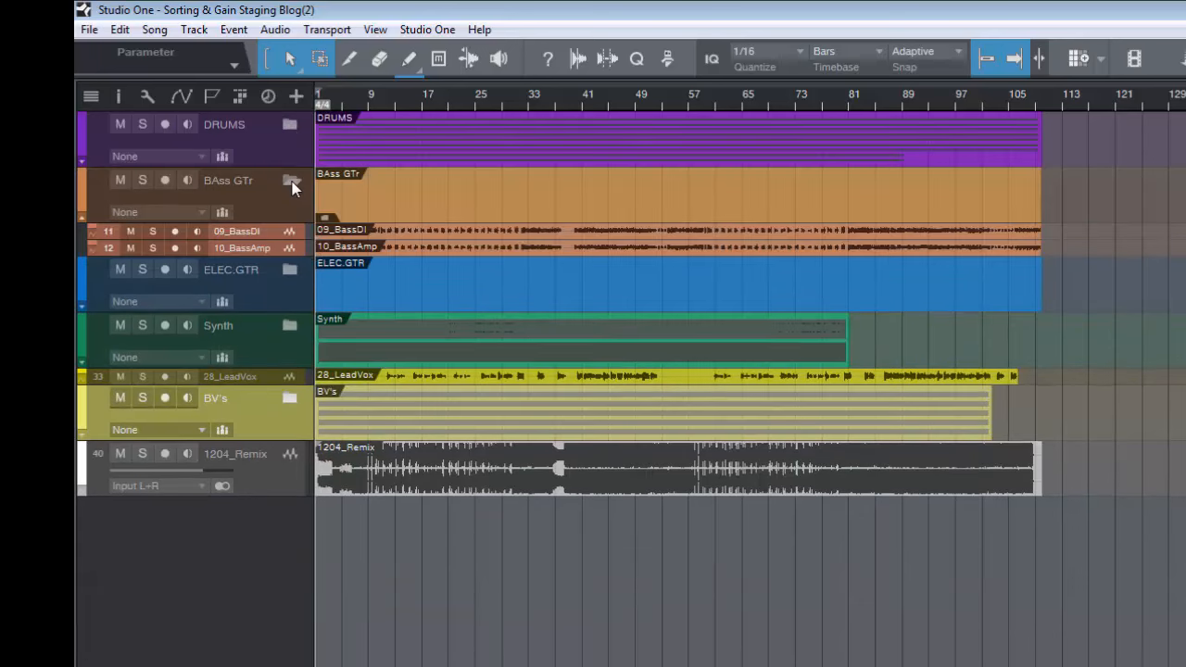
click(291, 184)
click(290, 240)
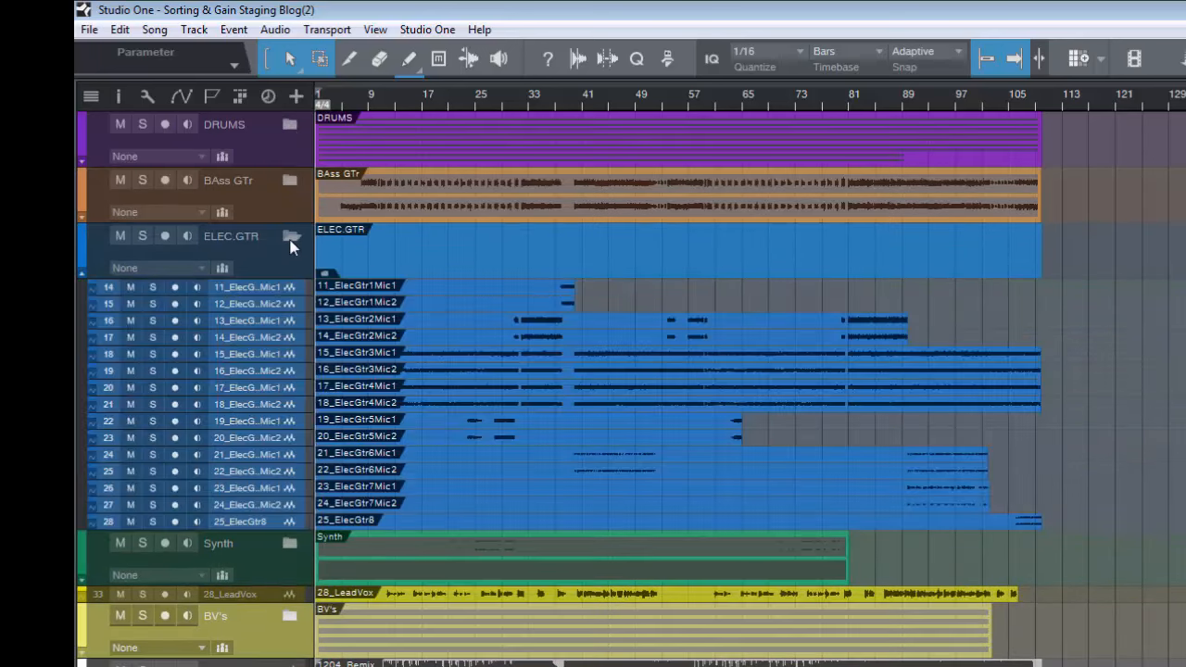
click(291, 240)
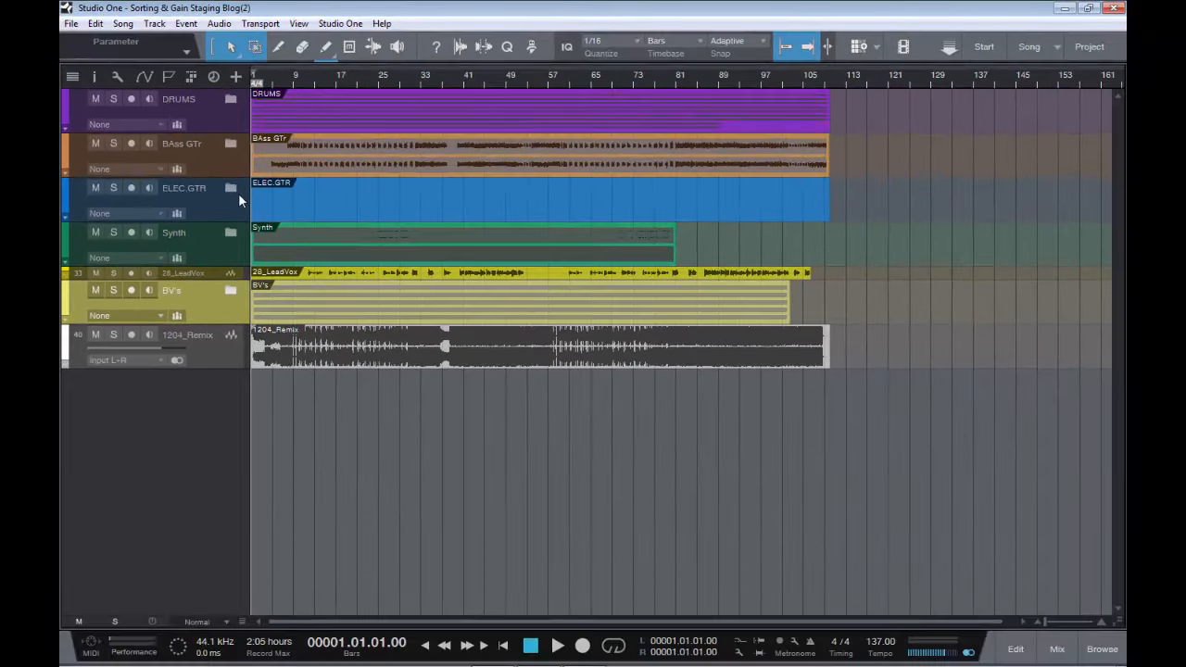
- Show the mixing console to review the bus channels, and hide it again to return to the full arrangement
key(F3)
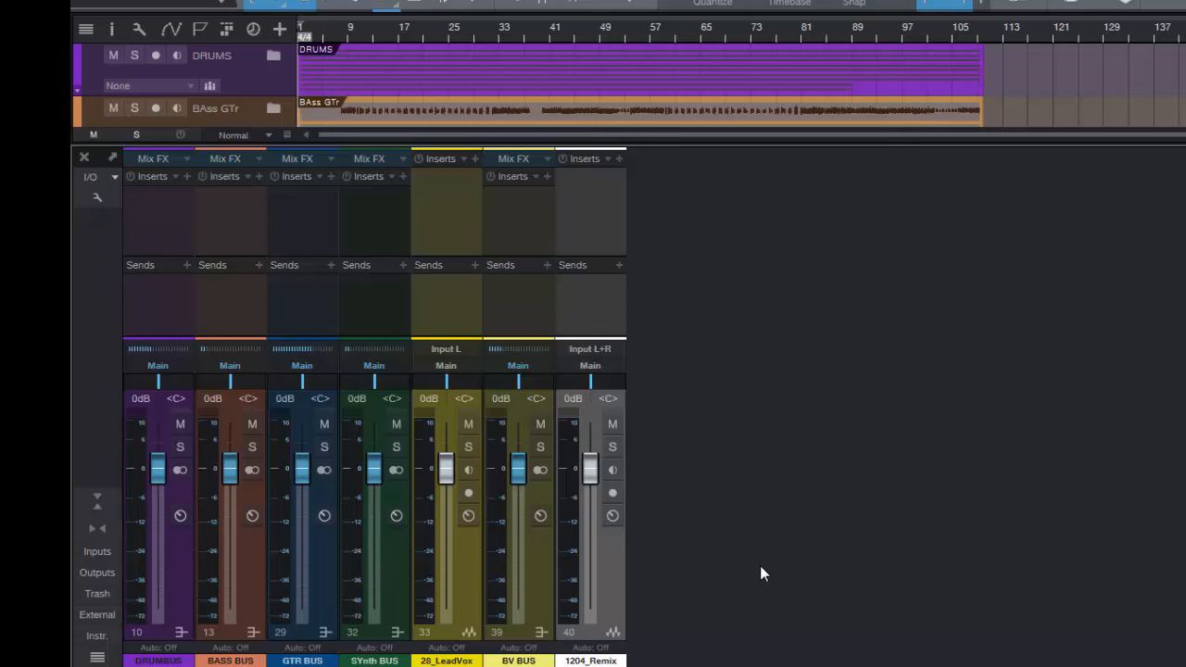
key(F3)
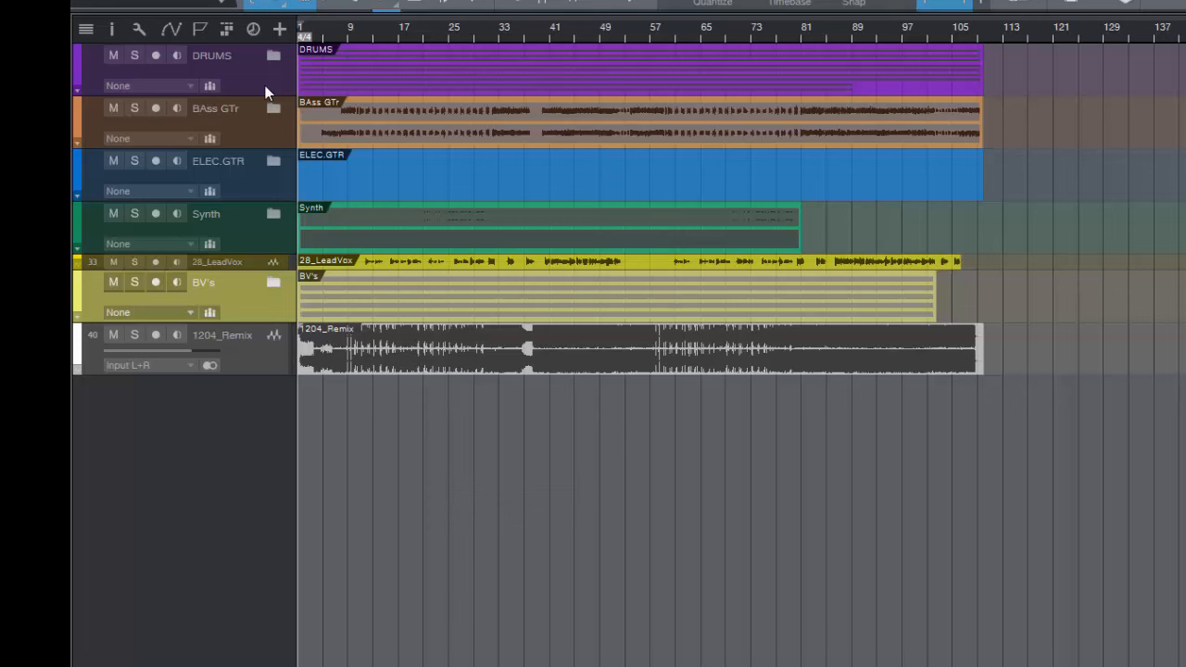
- Assign the DRUMS folder to the DRUMBUS bus channel
click(188, 85)
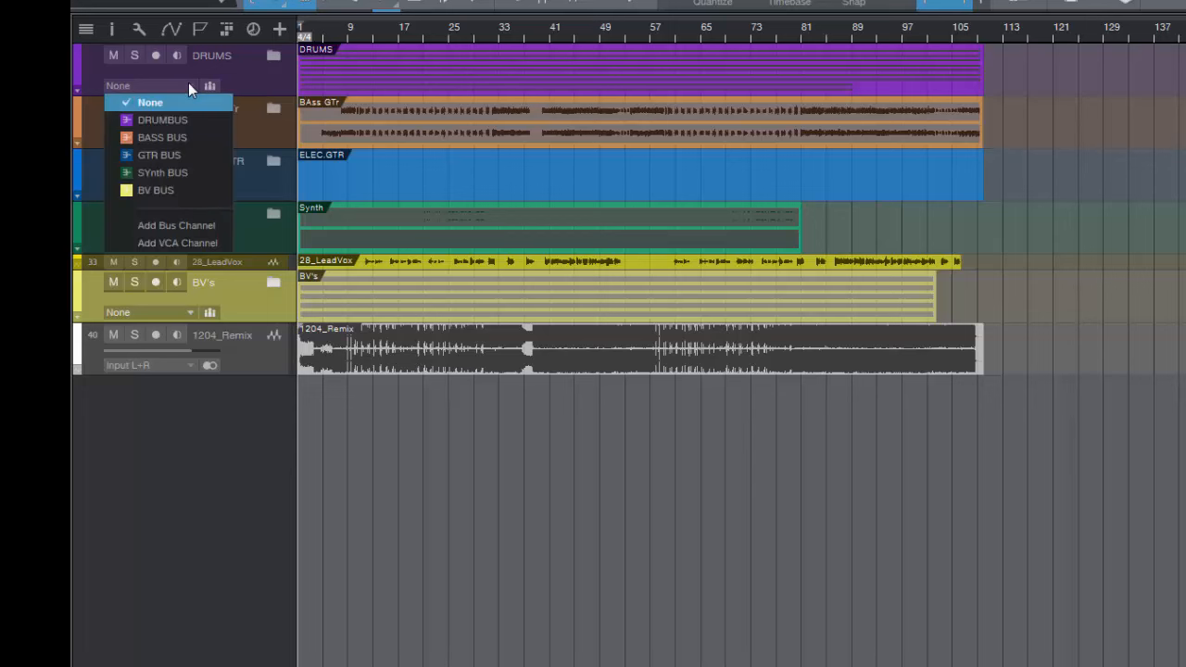
click(155, 119)
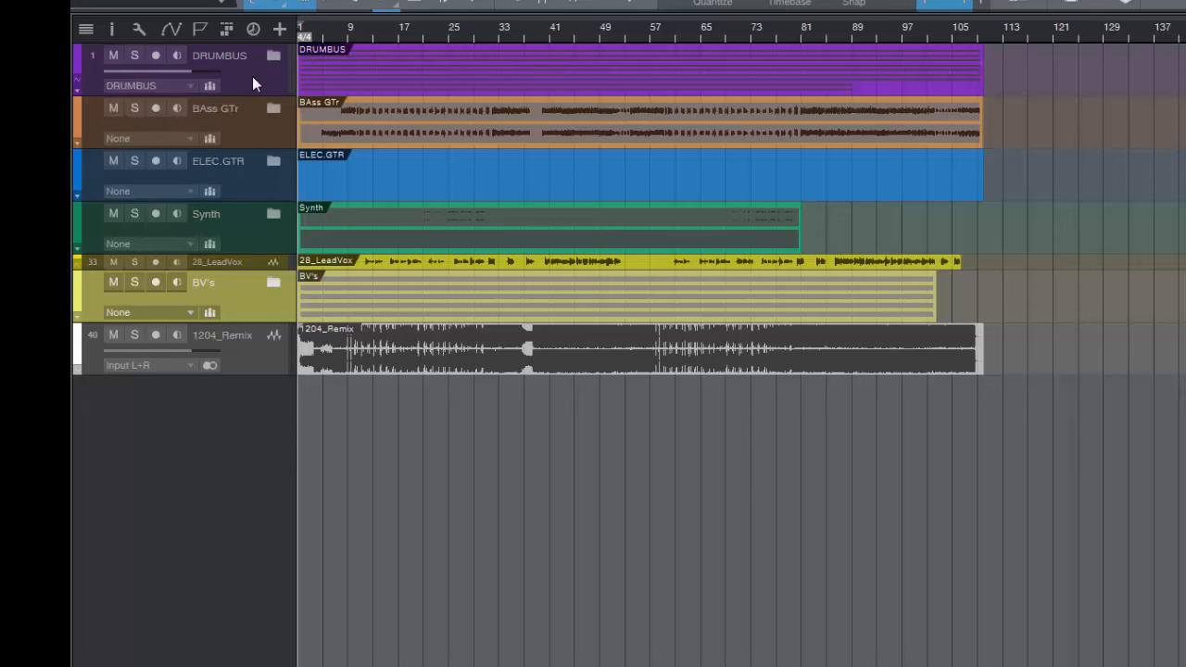
- Show the mixing console and expand and collapse the DRUMBUS folder to review its drum channels, then return to the full arrangement
key(F3)
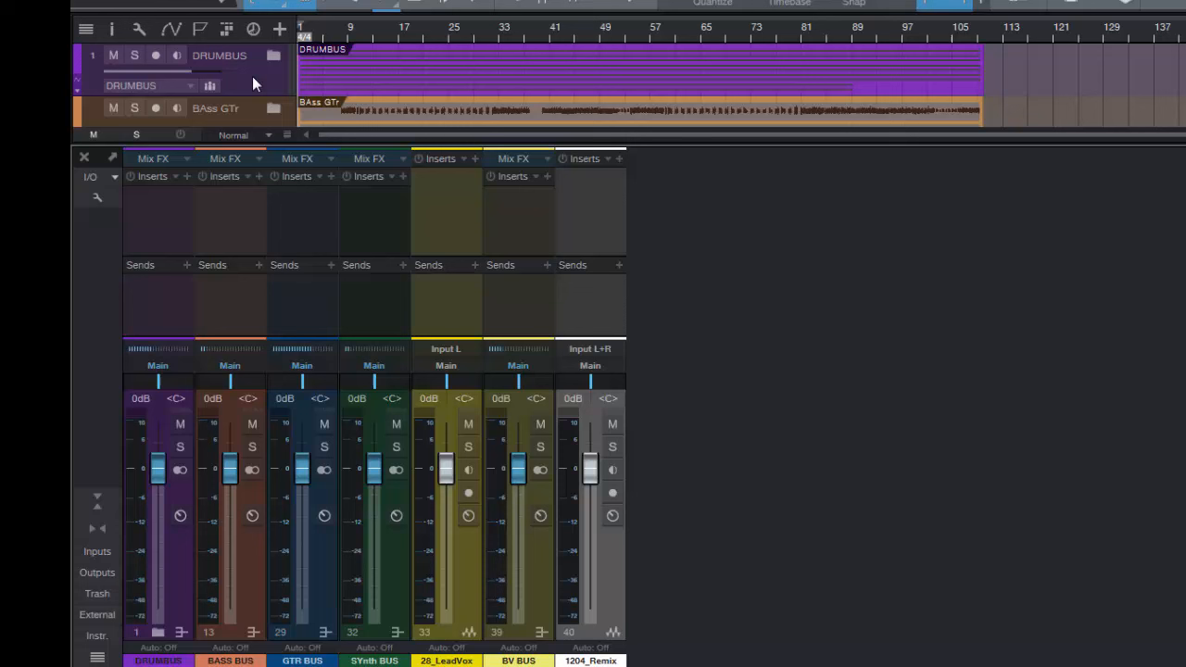
click(159, 634)
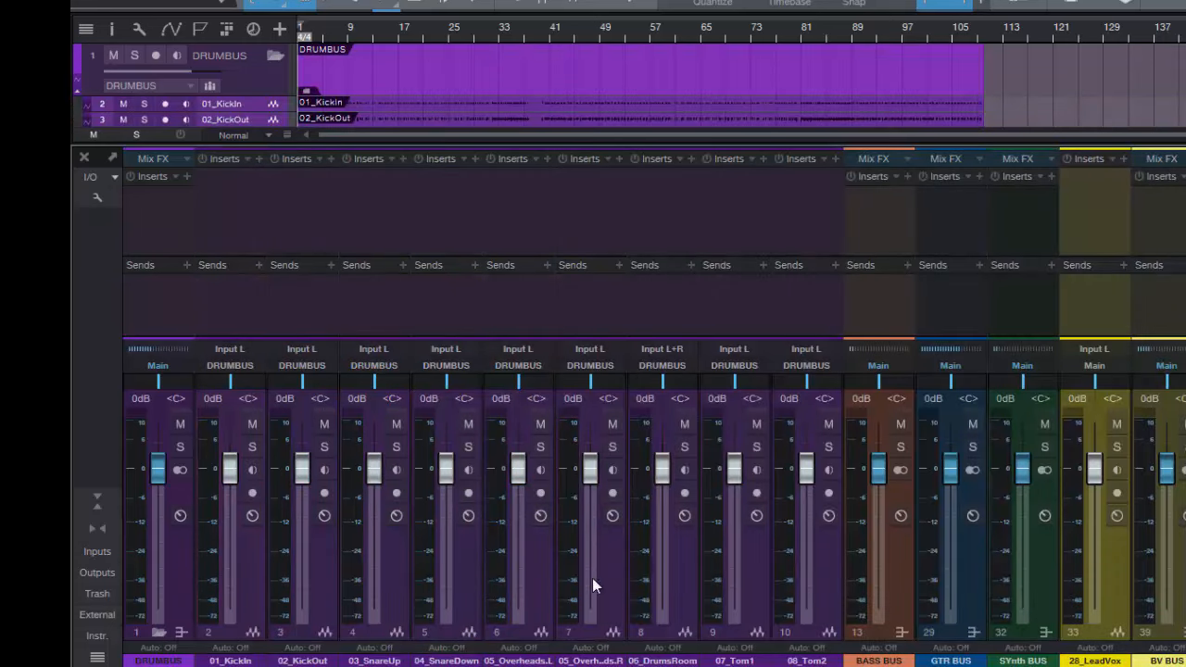
click(159, 634)
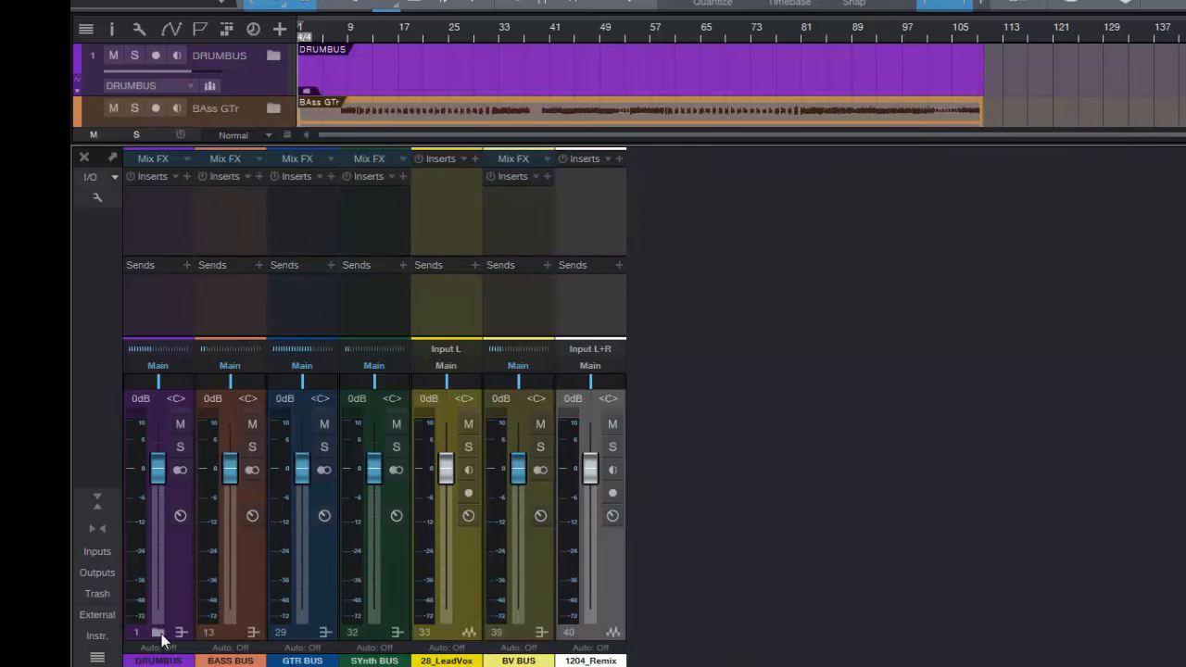
click(160, 633)
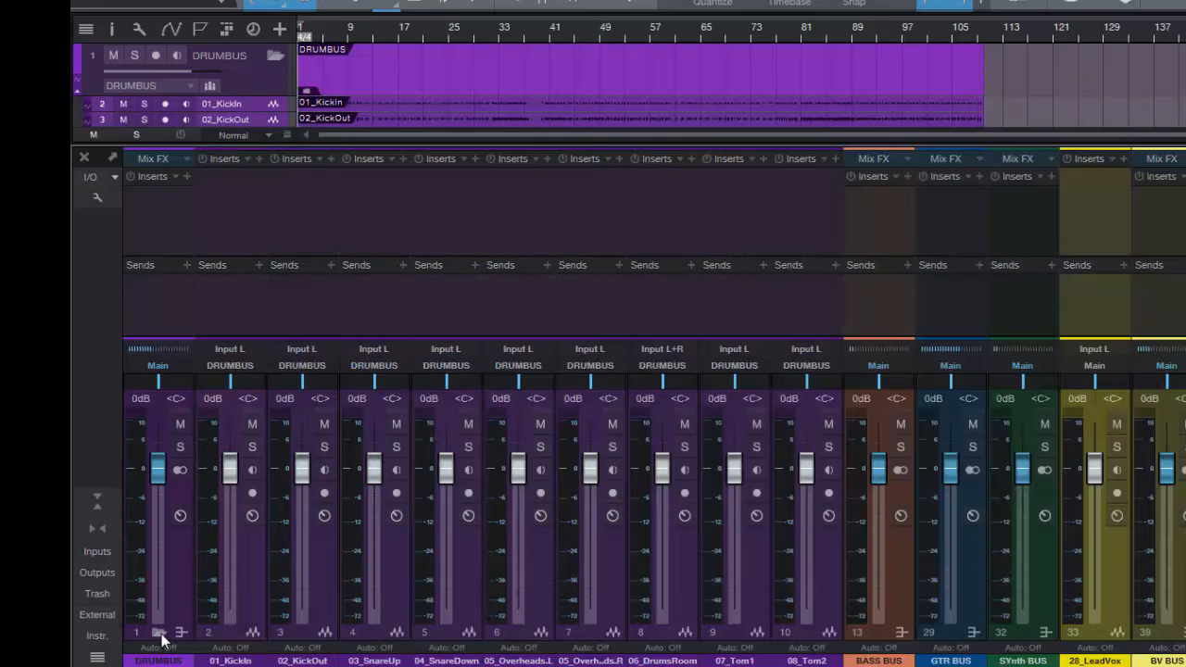
click(160, 634)
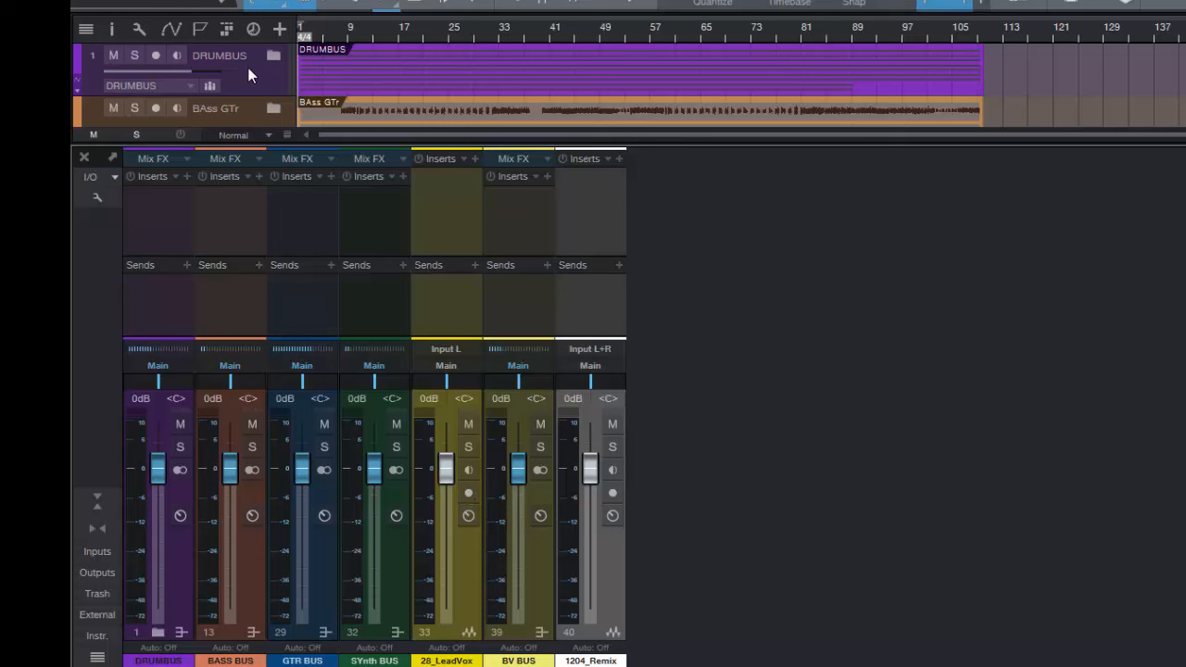
key(F3)
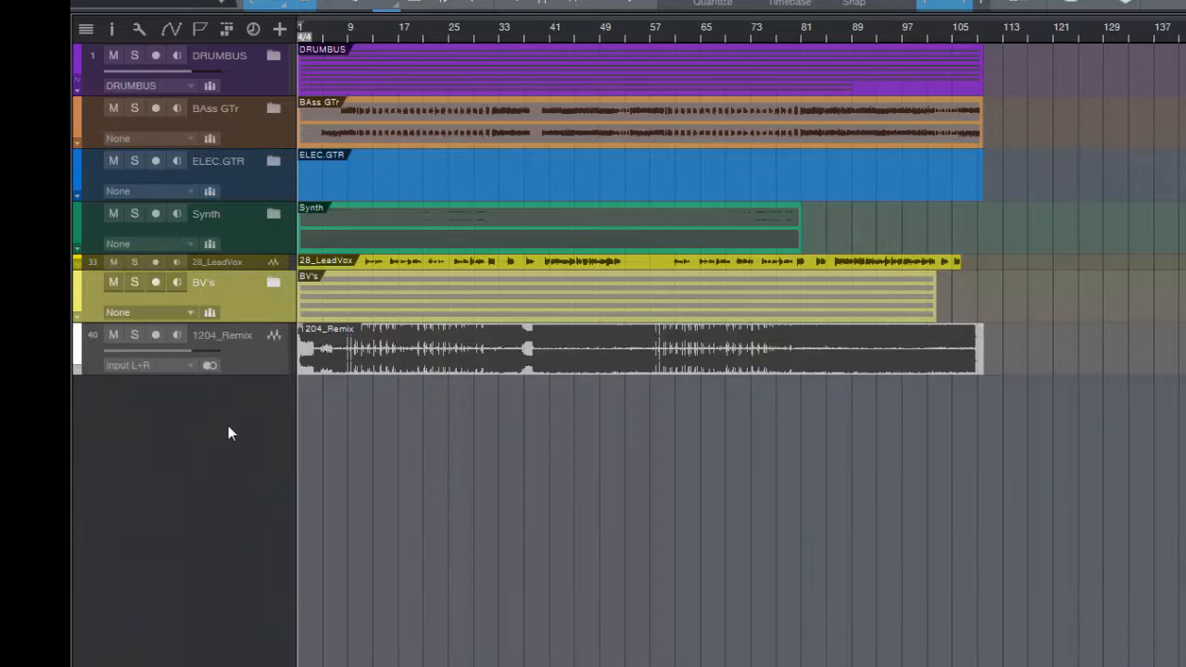
key(F3)
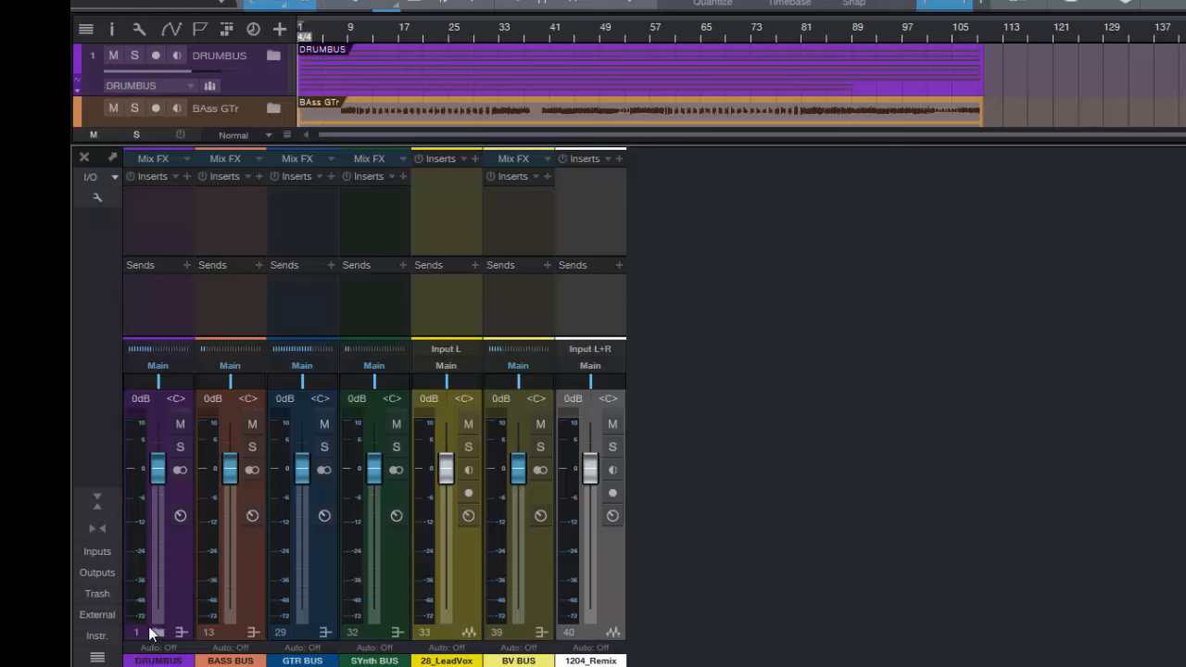
key(F3)
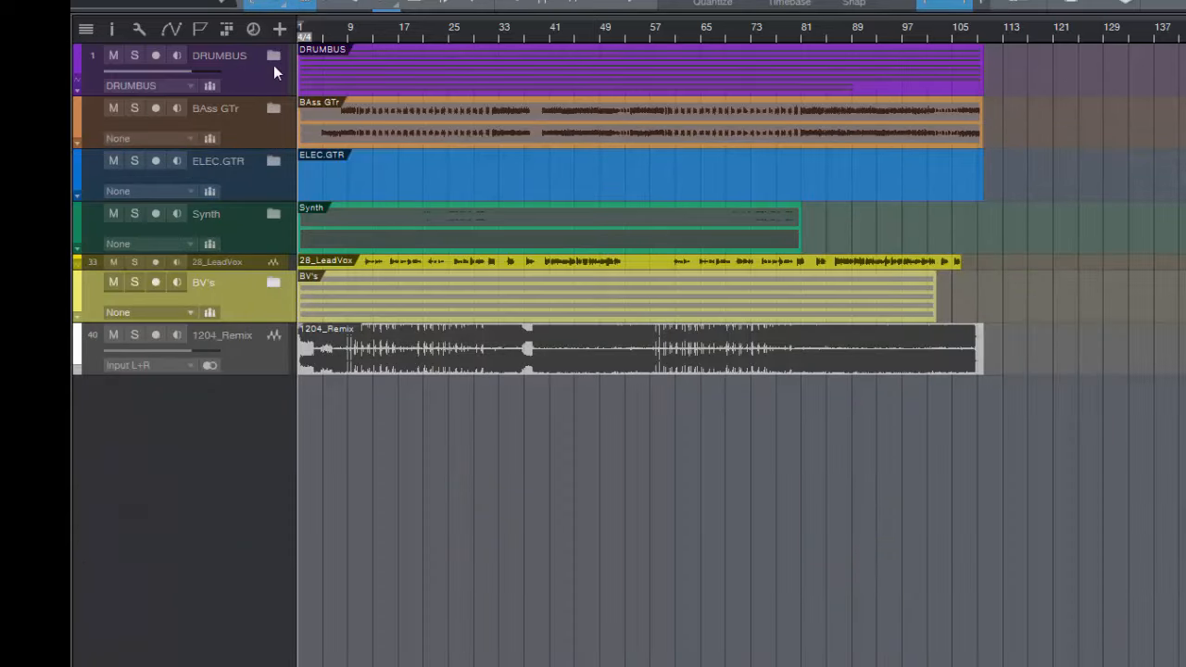
- Assign the BAss GTr folder to BASS BUS, ELEC.GTR to GTR BUS, Synth to SYnth BUS and BV's to BV BUS
click(191, 137)
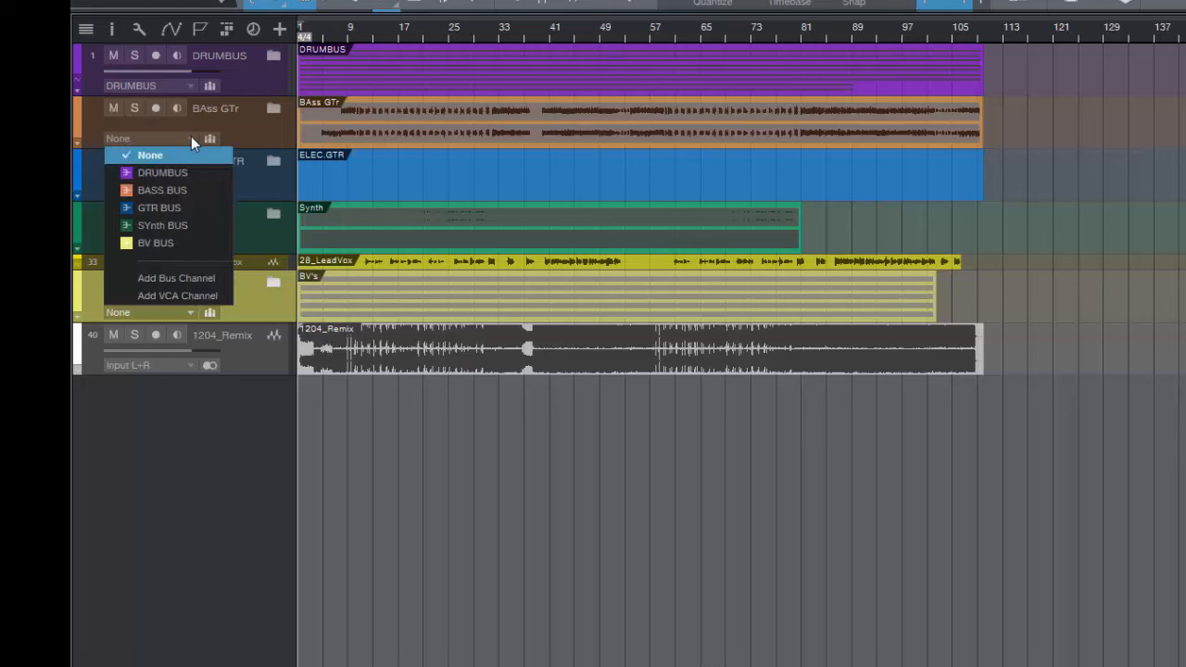
click(162, 191)
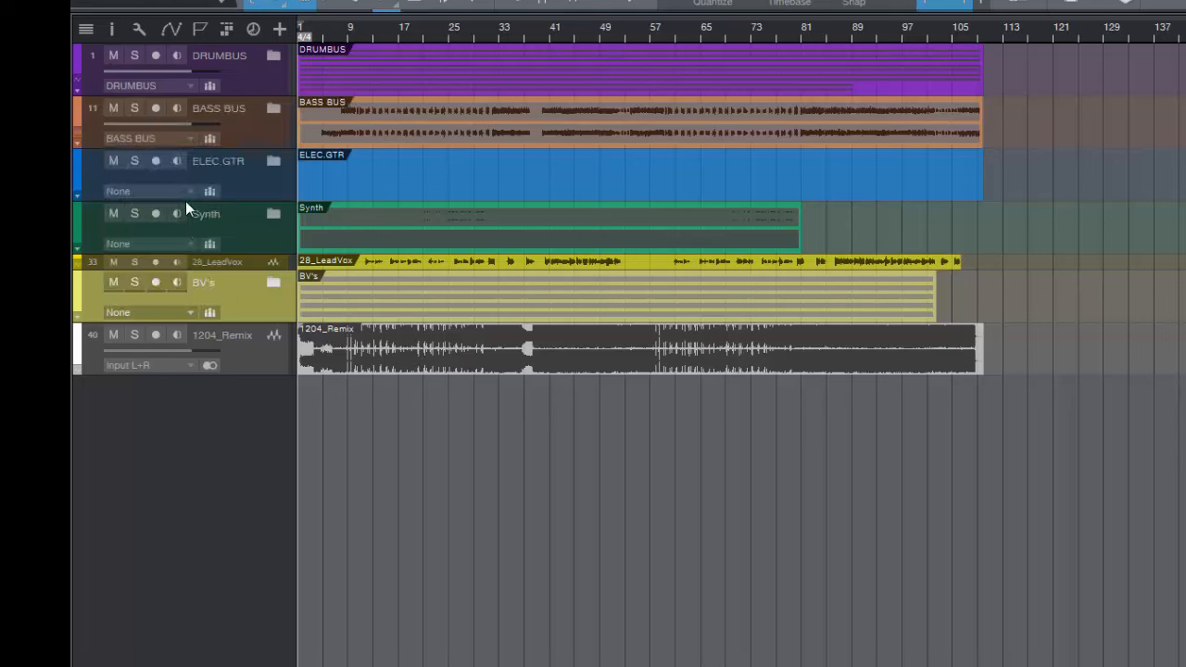
click(192, 191)
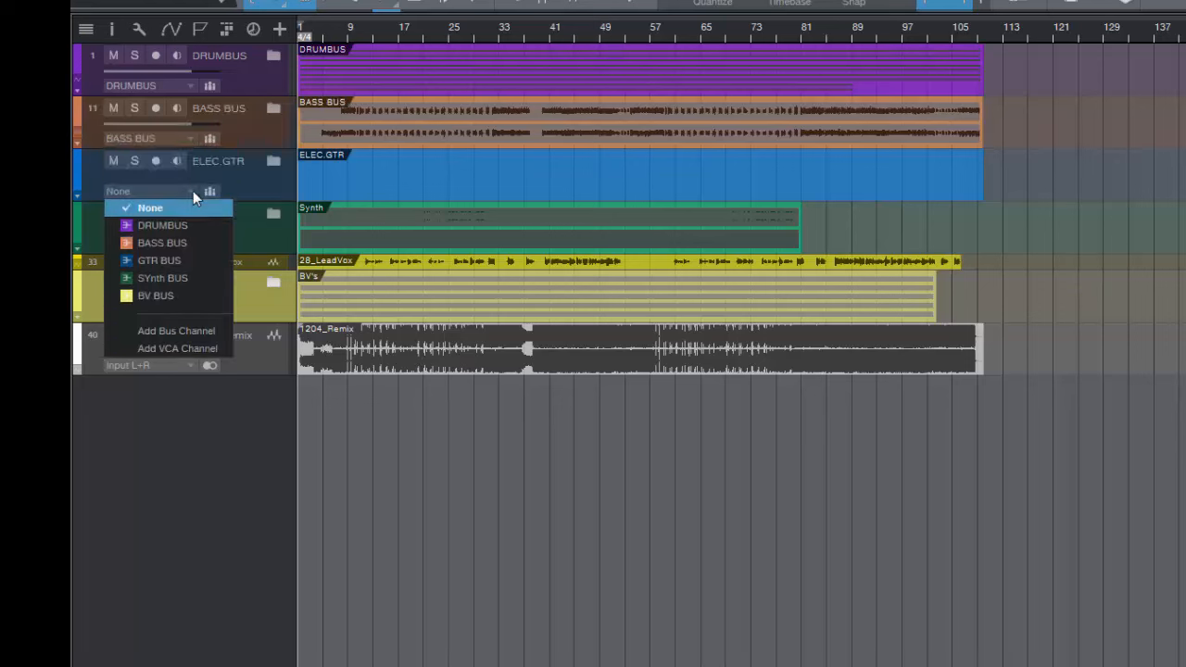
click(172, 261)
click(188, 242)
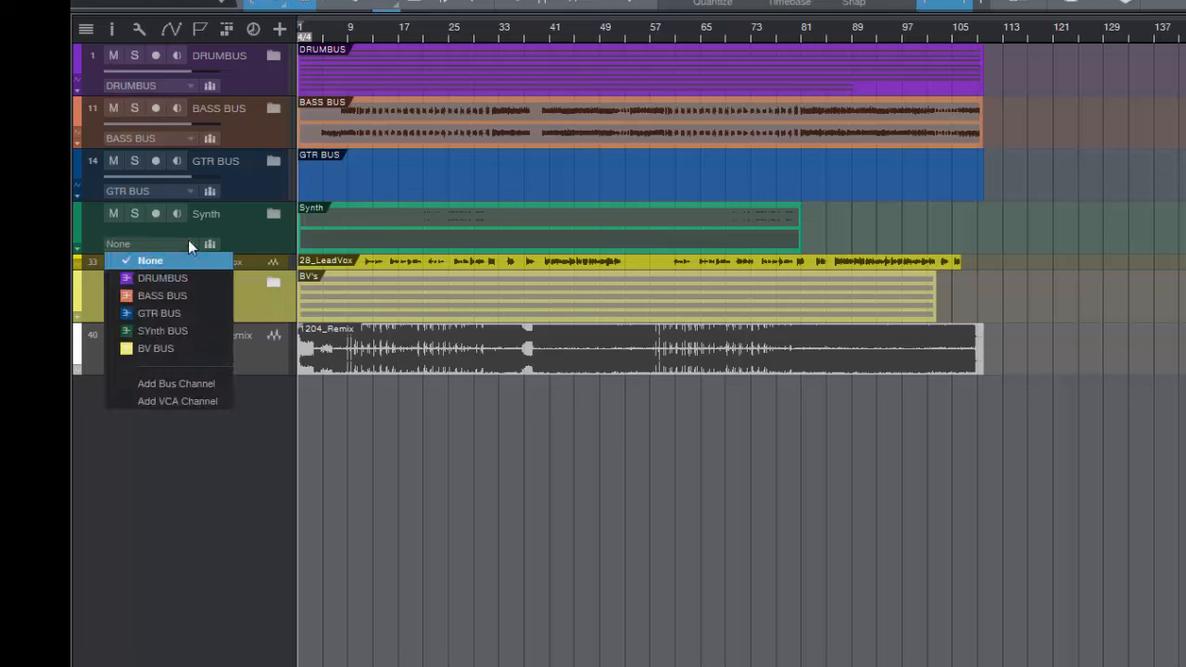
click(169, 333)
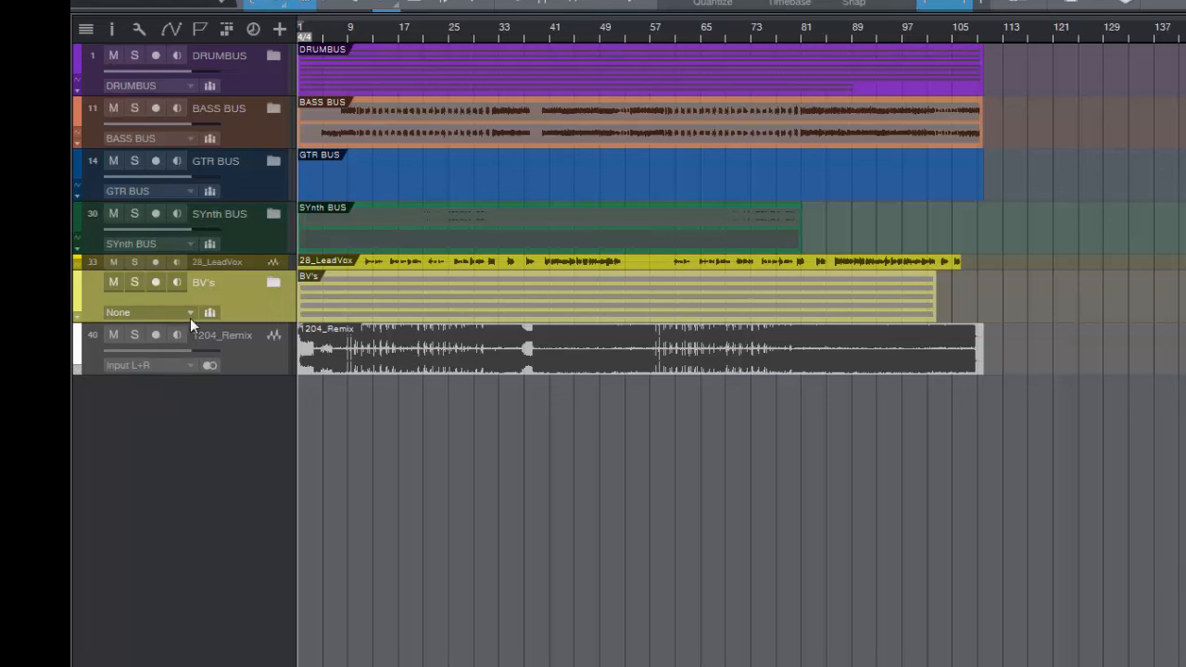
click(191, 314)
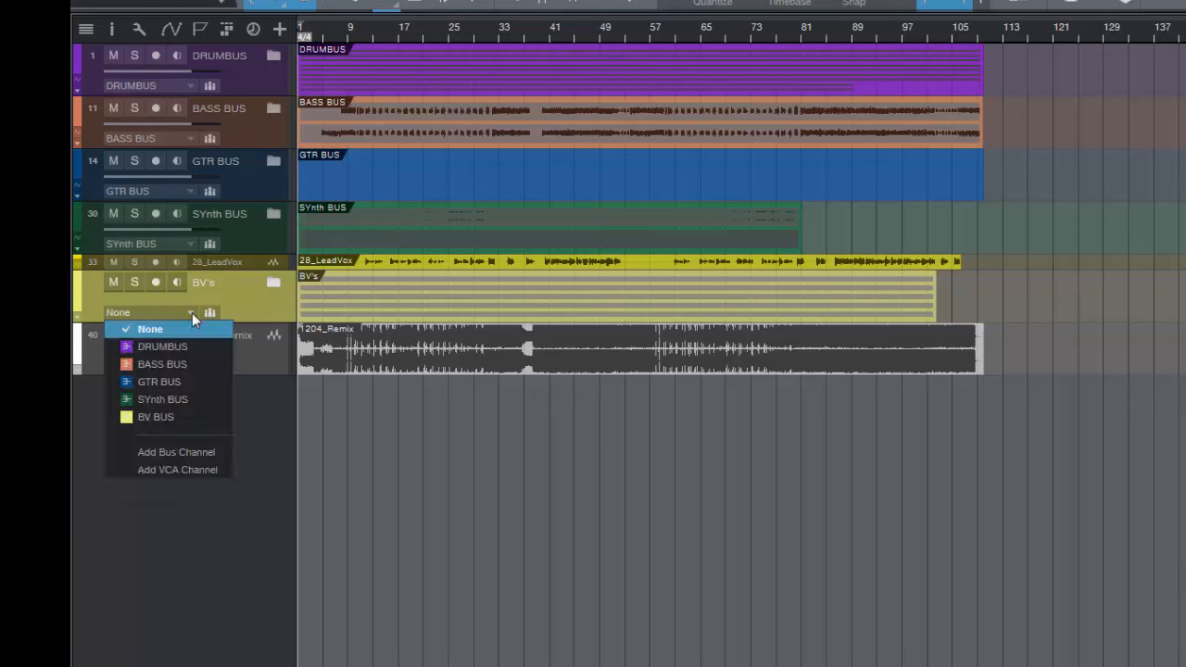
click(170, 417)
- Review the channels inside the BV BUS and DRUMBUS folders in the mixing console, leaving both collapsed and the console hidden
key(F3)
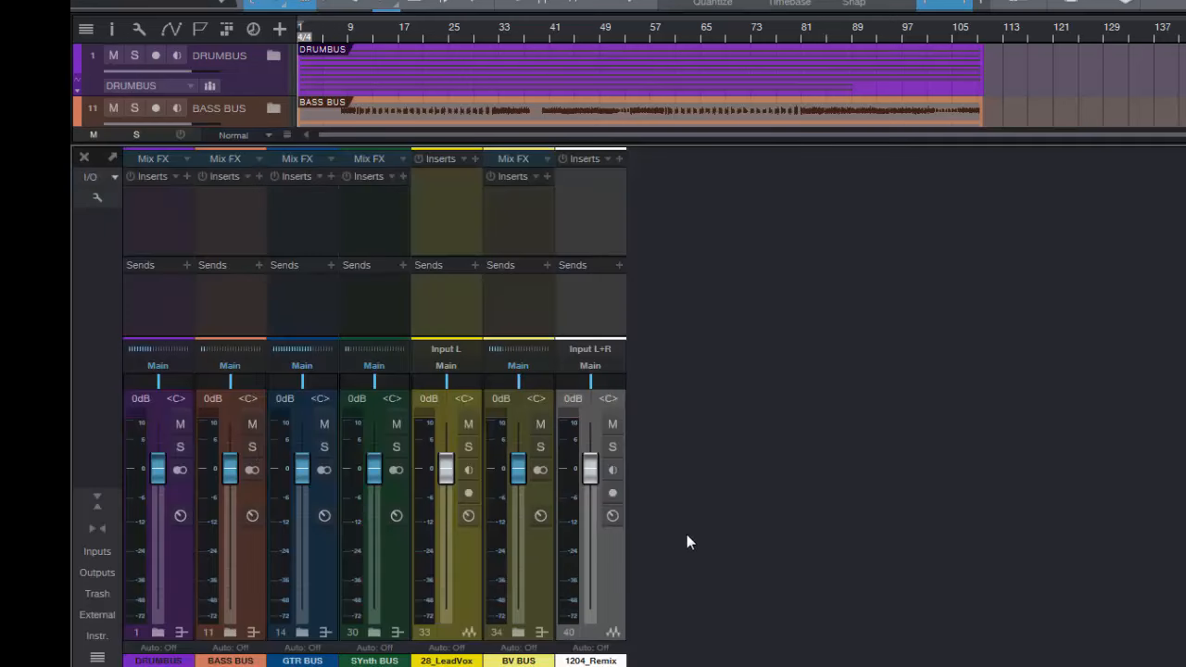
click(518, 633)
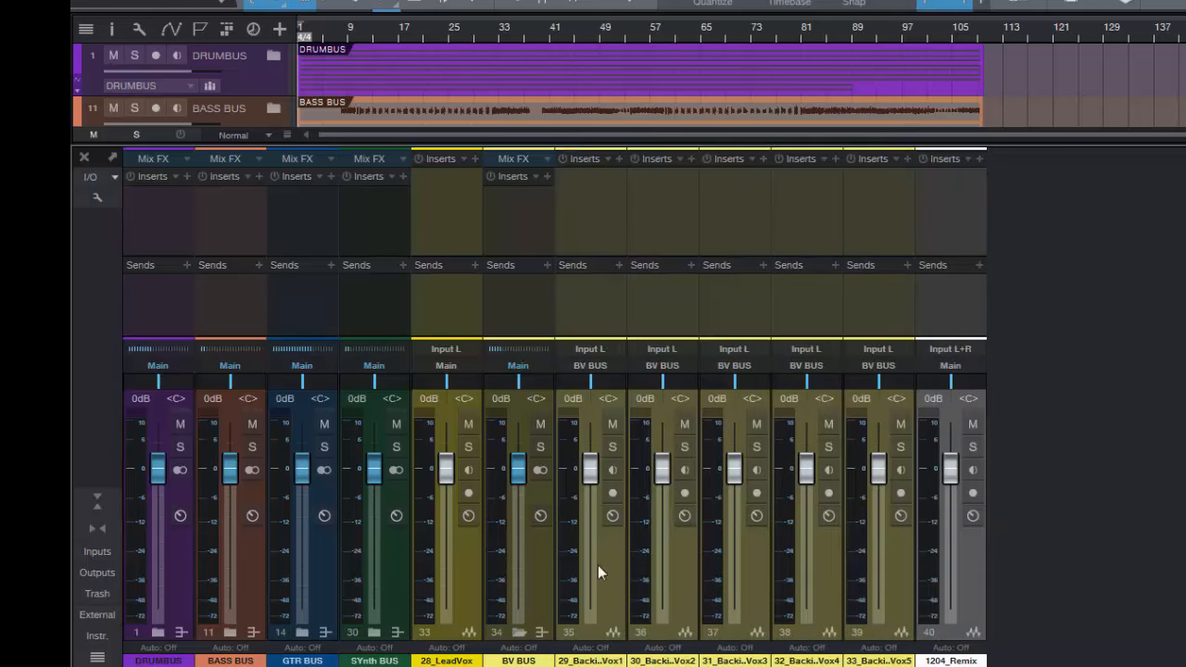
click(518, 633)
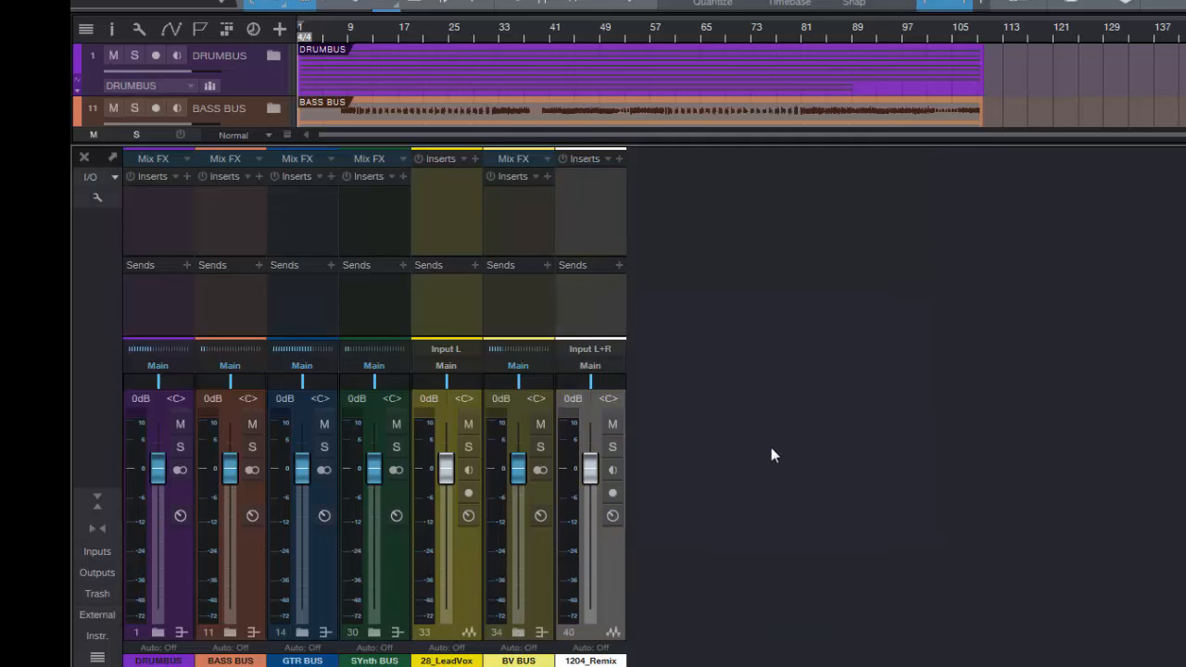
click(159, 632)
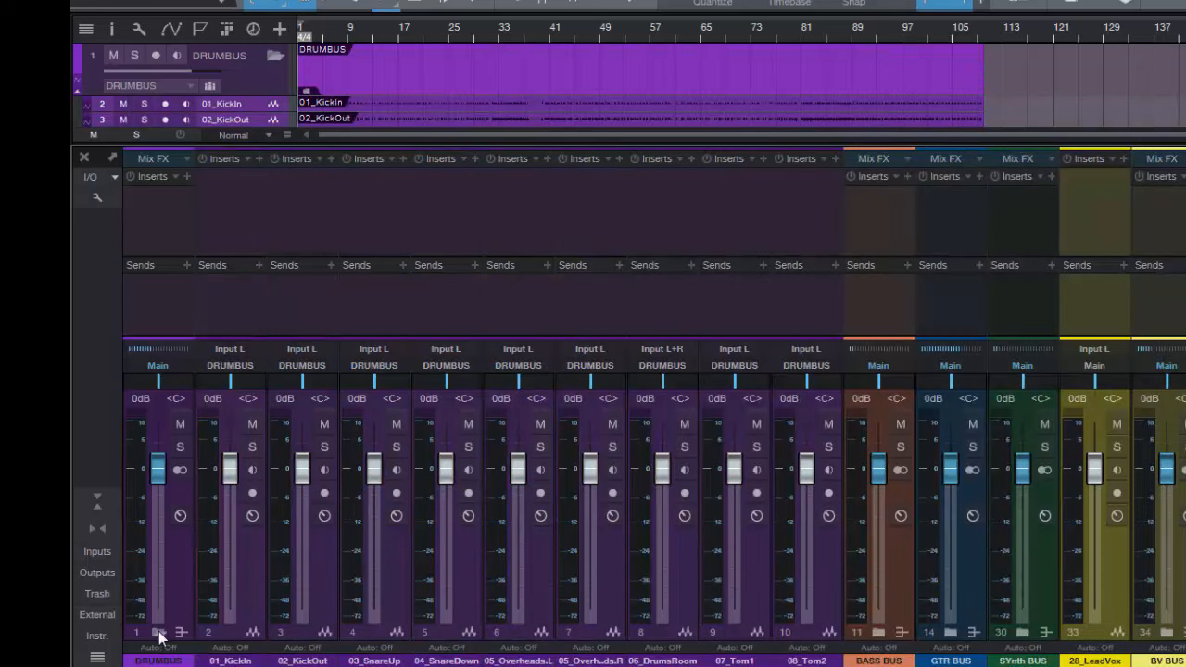
click(159, 633)
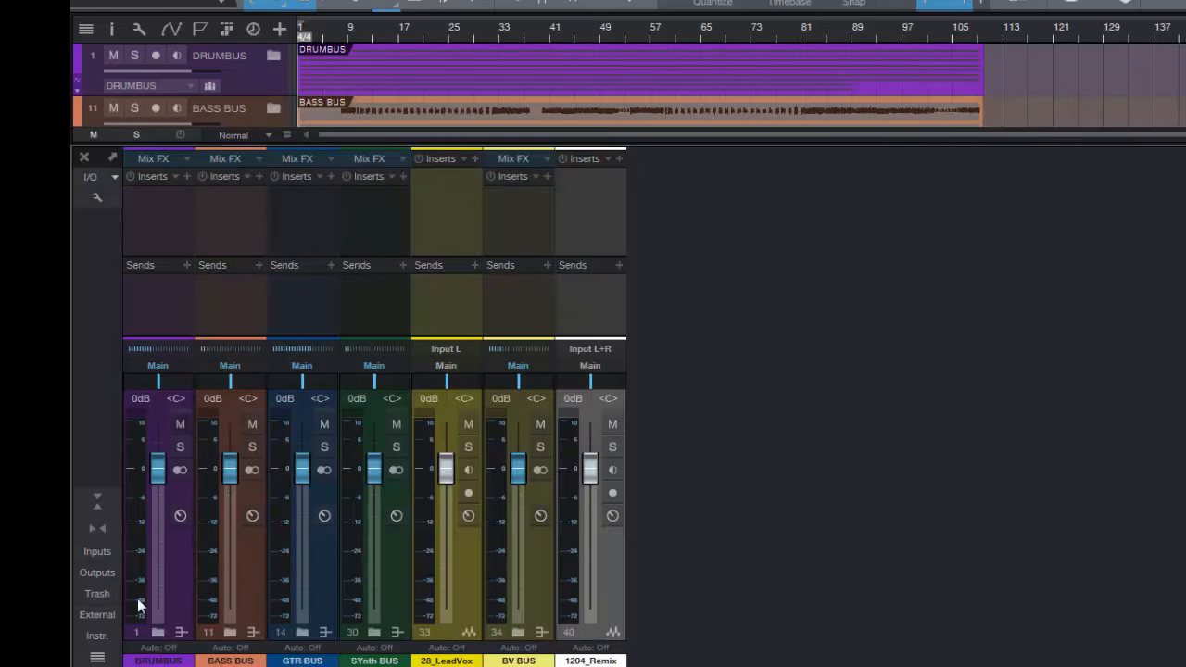
click(159, 632)
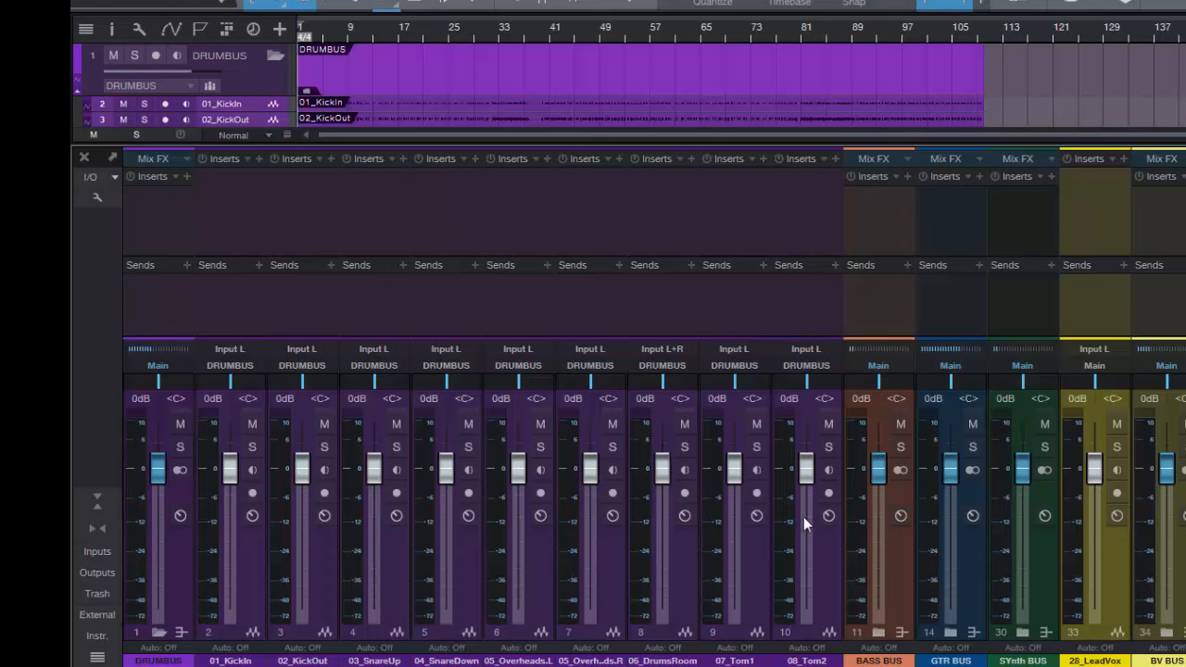
click(158, 632)
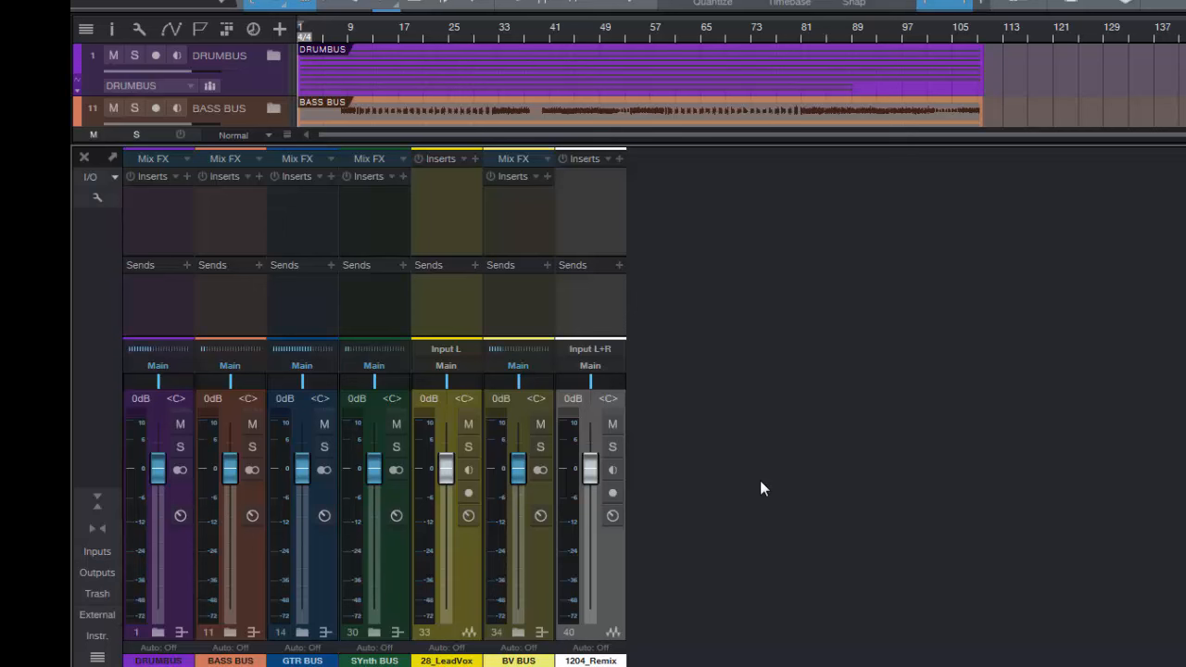
key(F3)
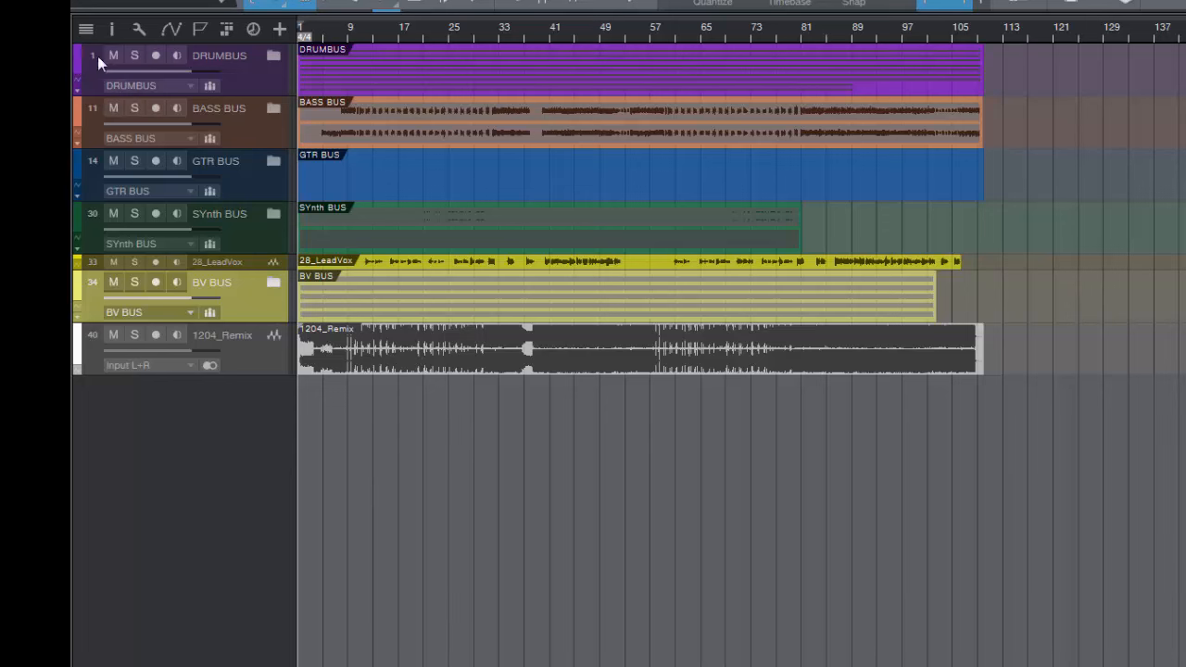
- Expand and collapse the DRUMBUS, BASS BUS and GTR BUS folders in the arrangement to review the tracks inside them
click(270, 55)
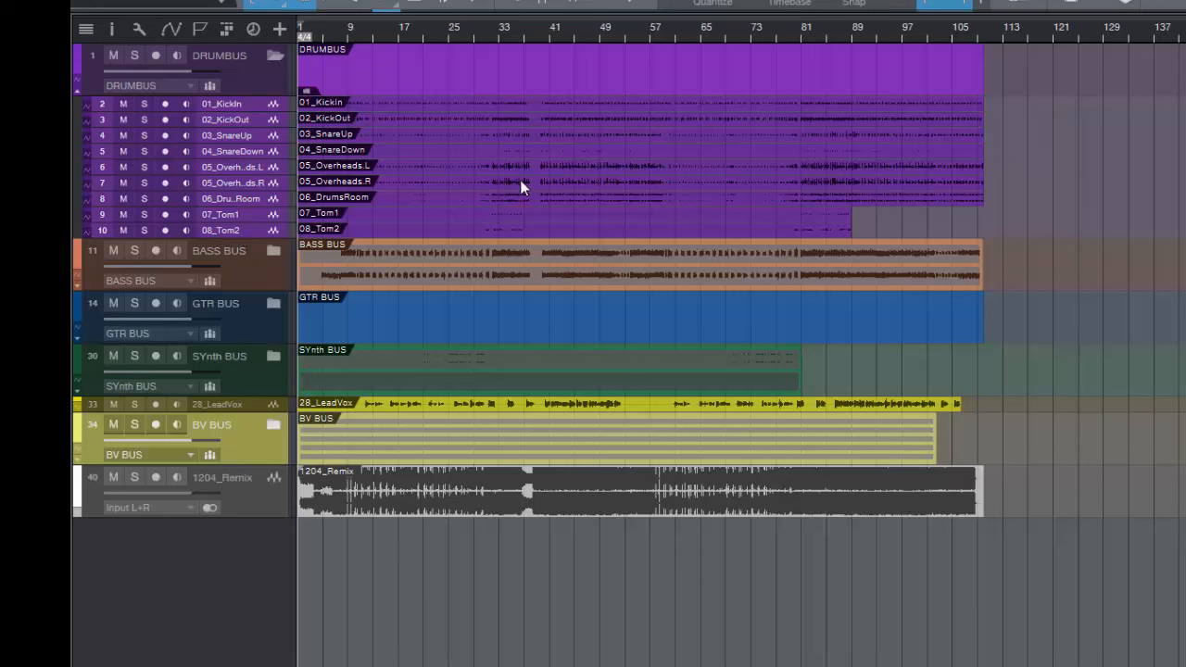
click(273, 251)
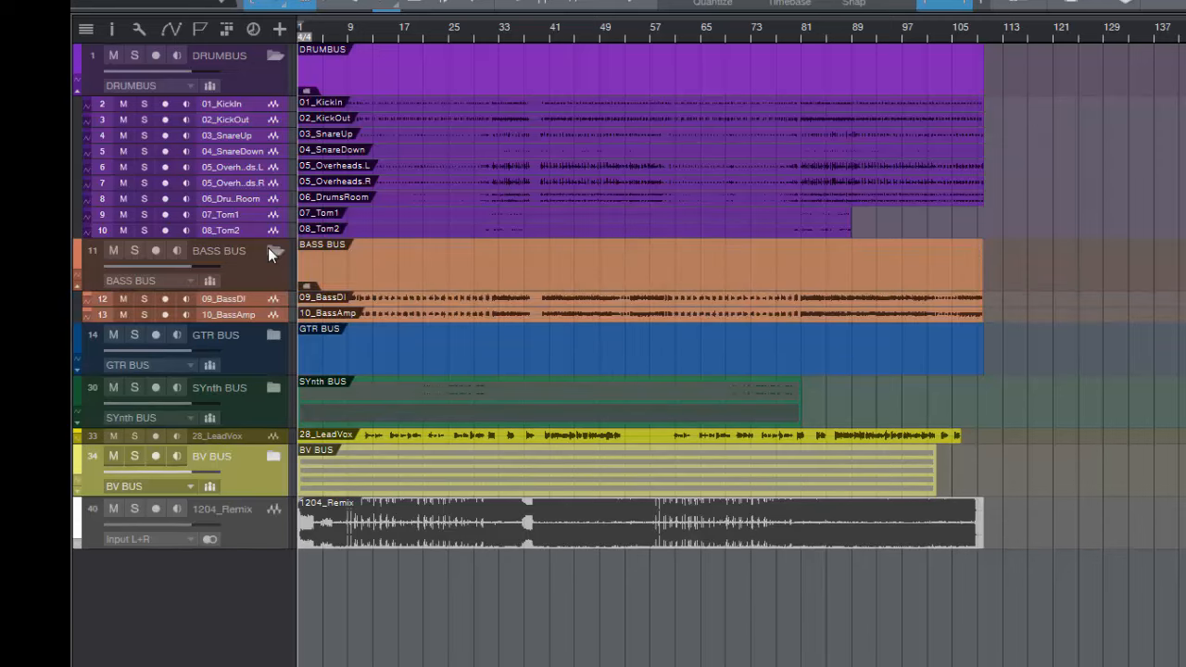
click(273, 251)
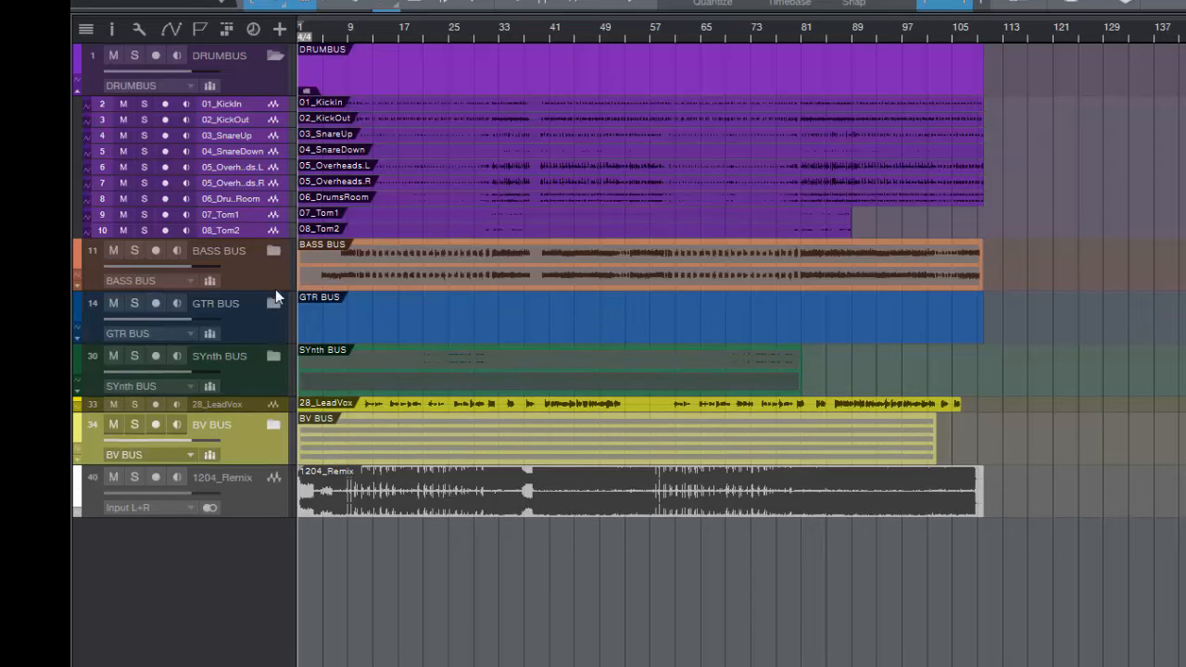
click(272, 304)
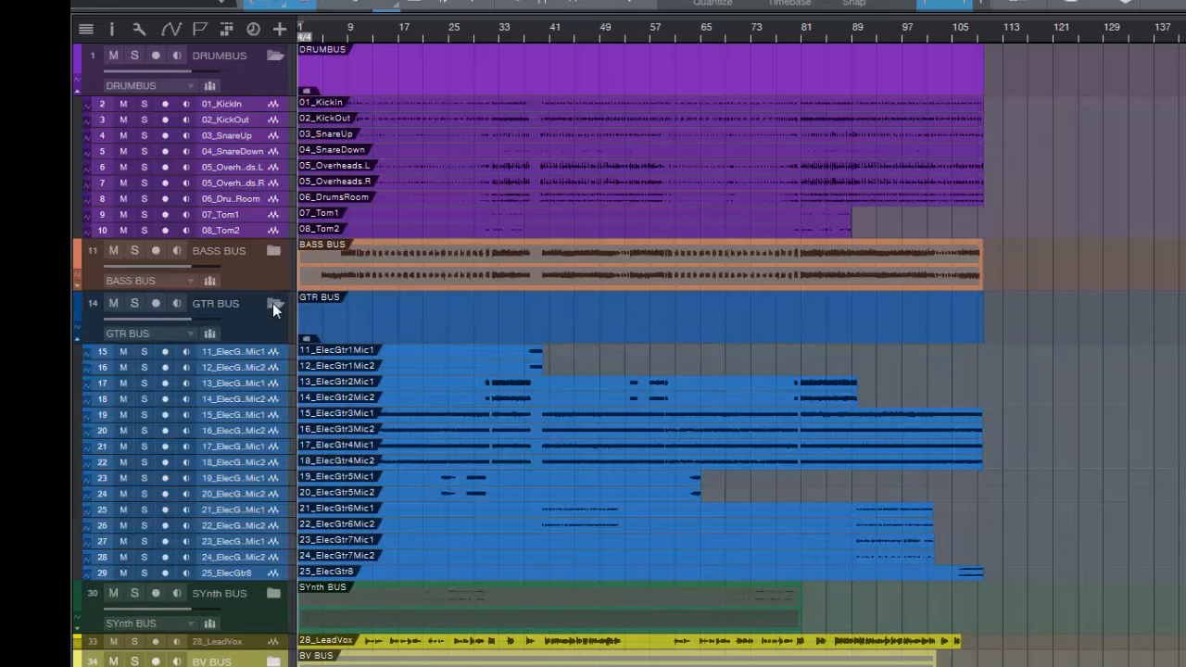
click(273, 304)
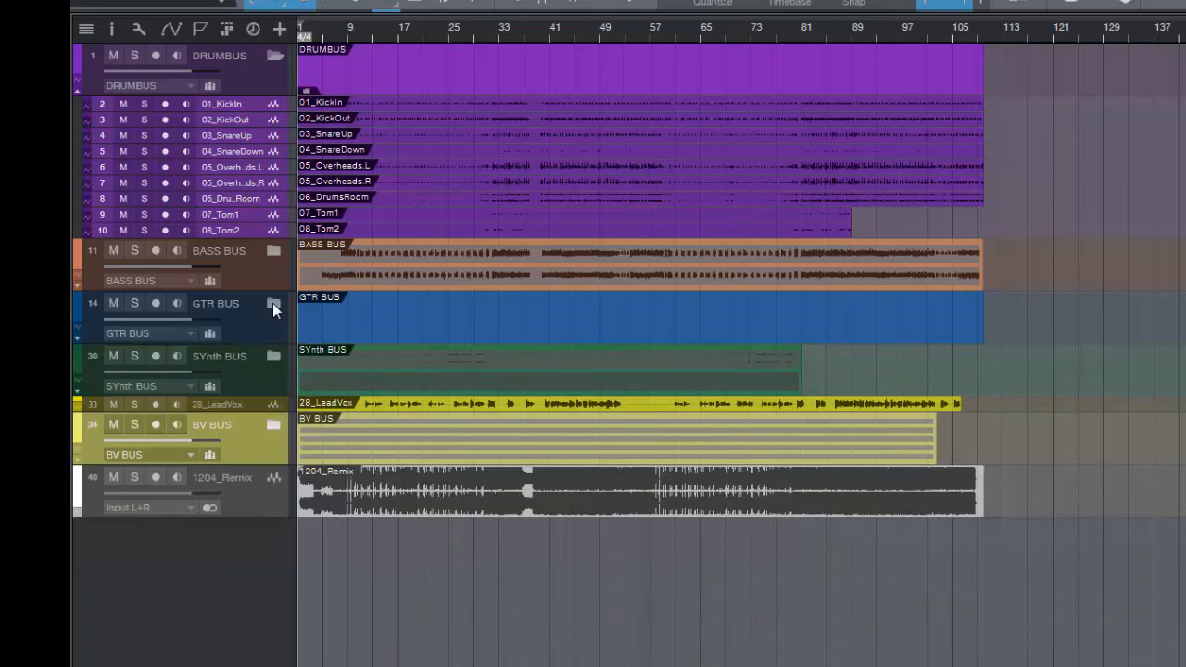
click(275, 56)
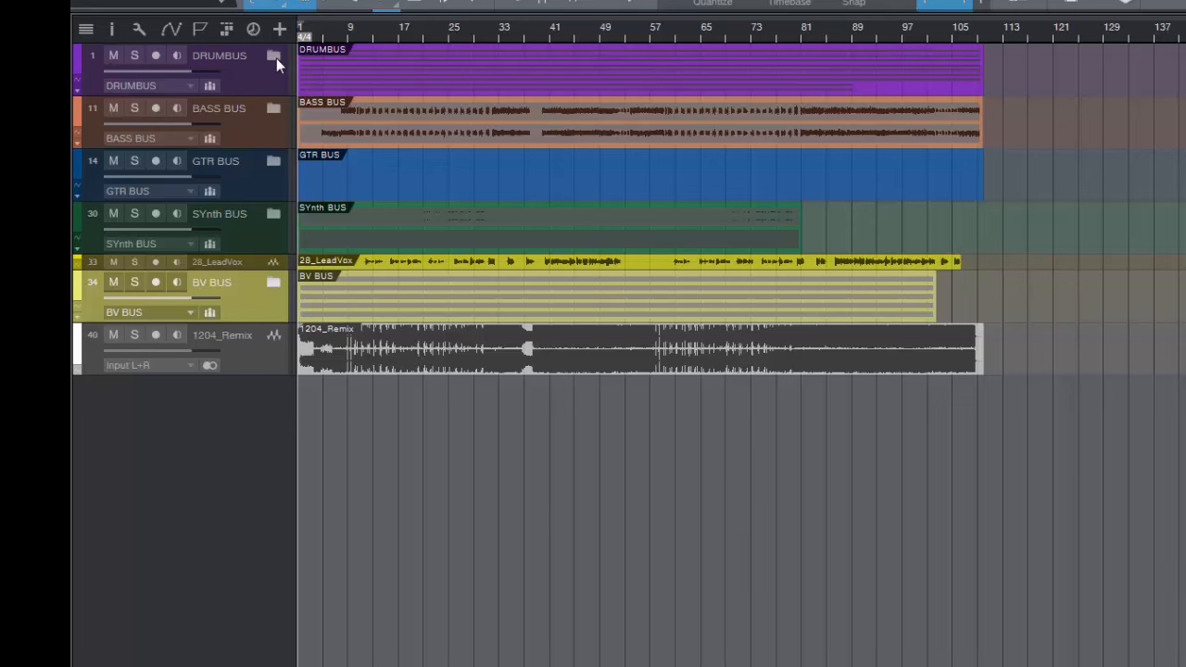
click(275, 56)
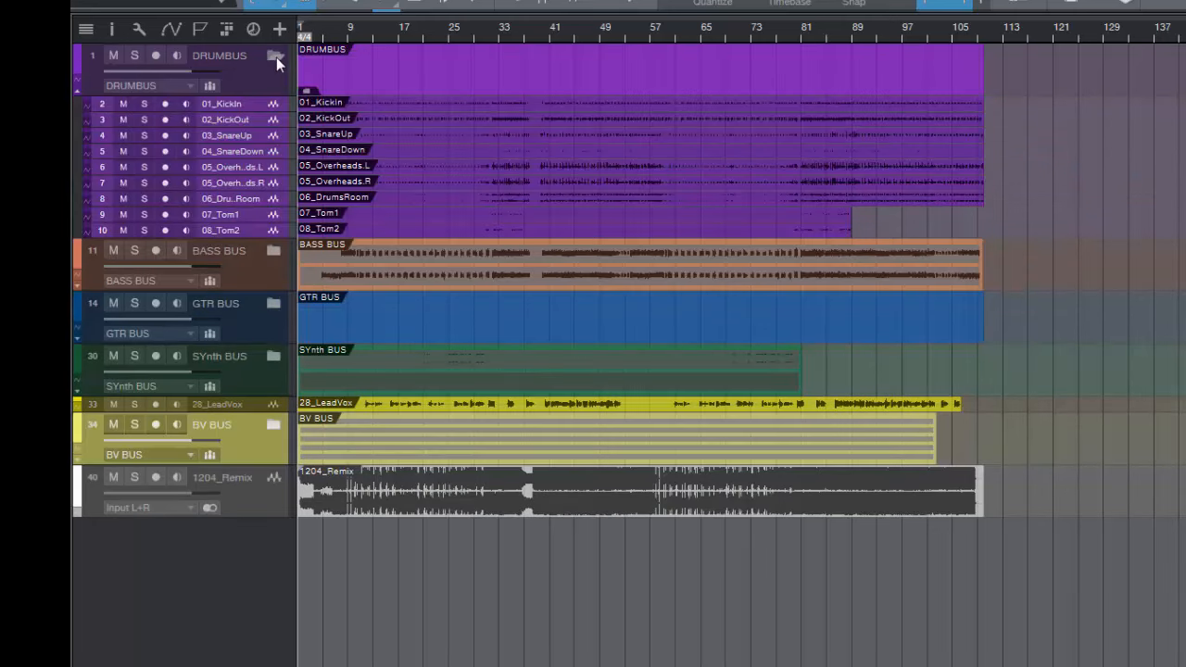
right_click(261, 102)
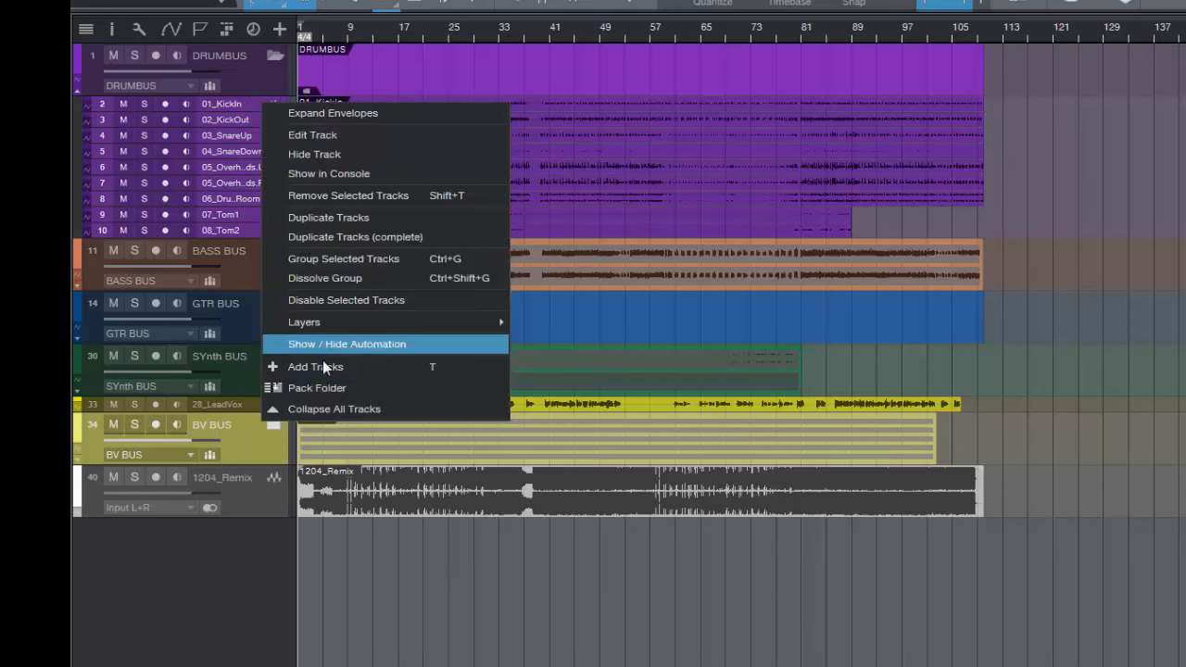
click(238, 67)
click(274, 57)
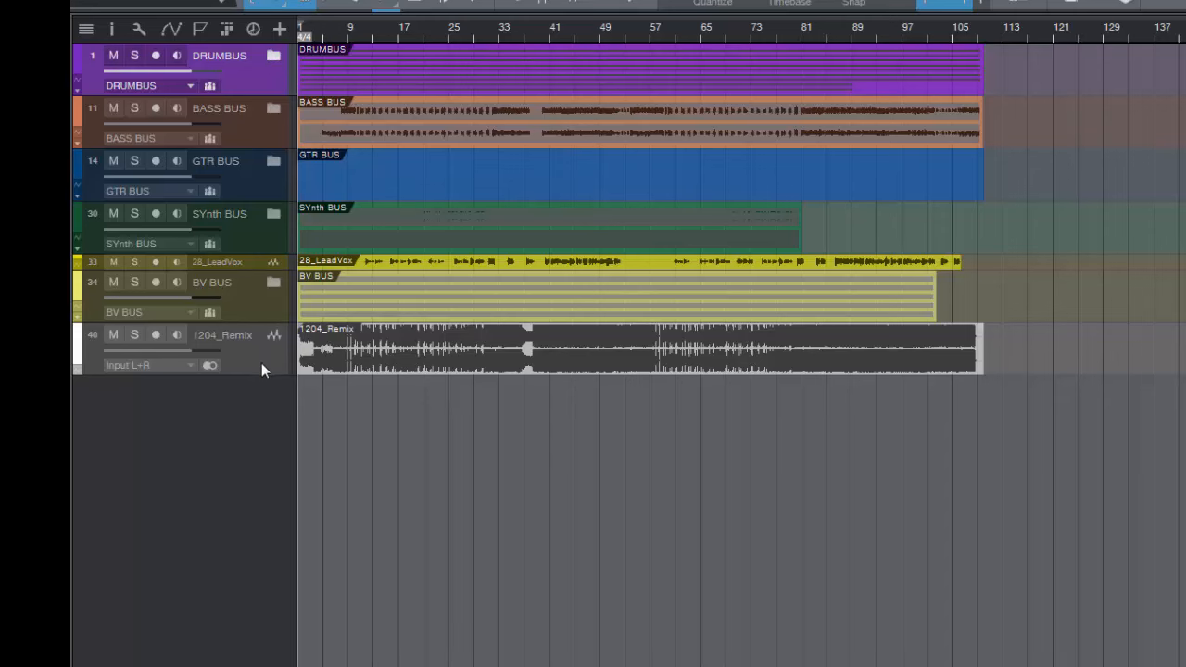
- Show the mixing console, expand and collapse the DRUMBUS channels, and view the DRUMBUS folder's bus assignment options without changing them
key(F3)
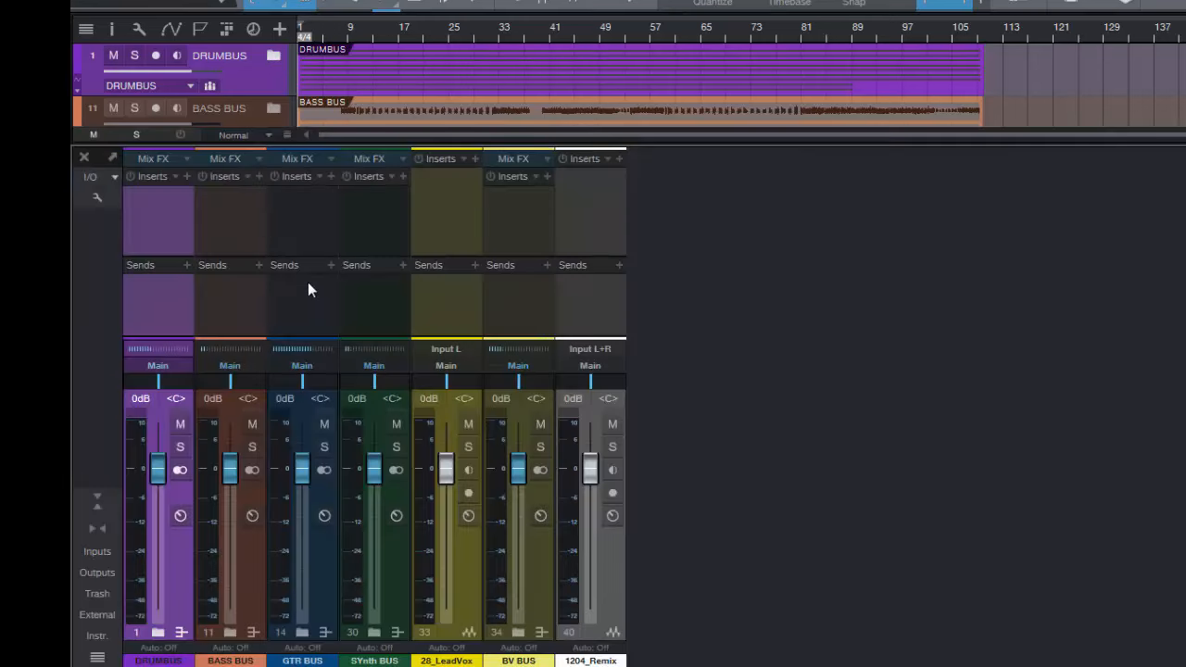
click(157, 633)
click(159, 634)
click(190, 86)
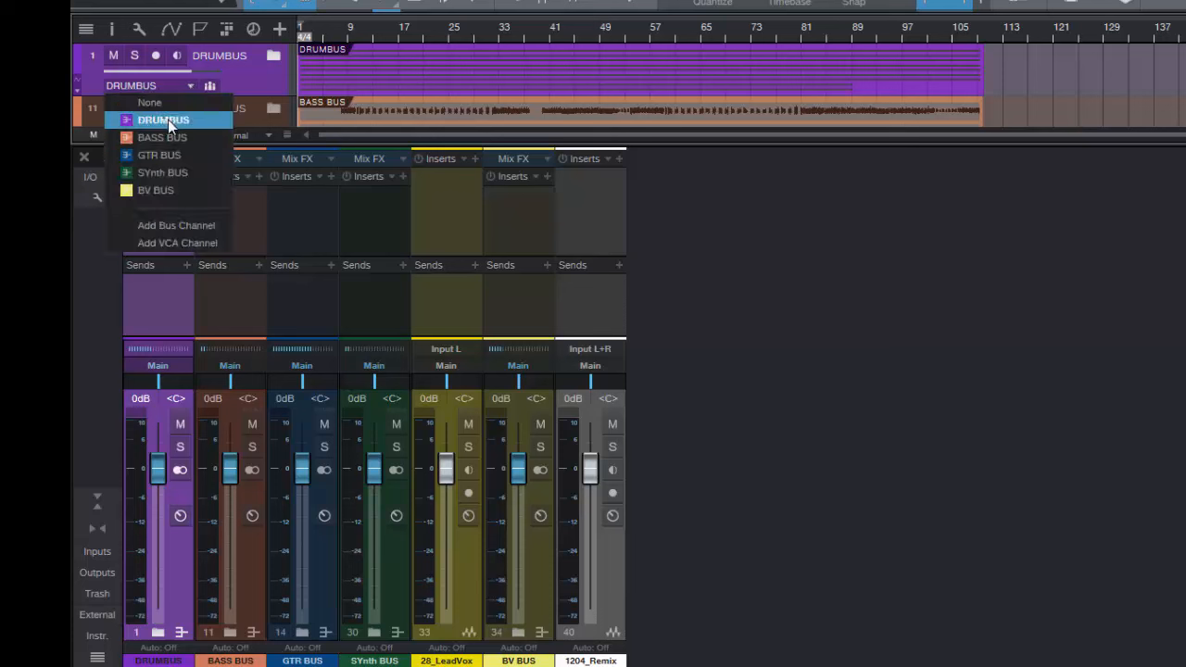
click(260, 77)
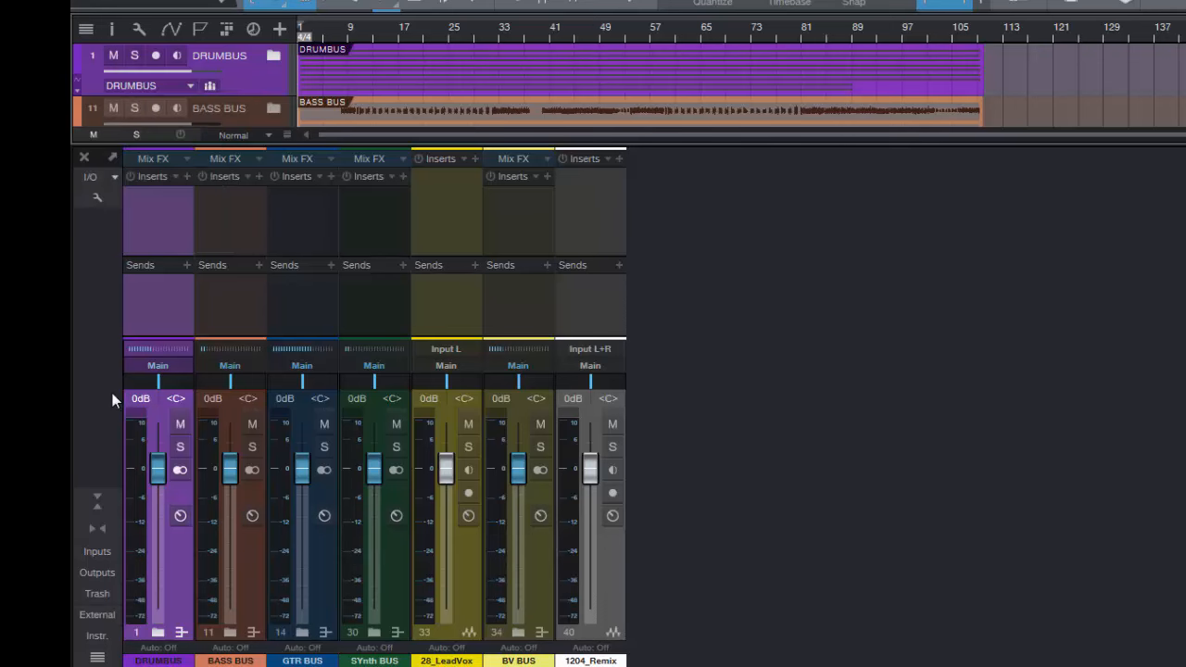
- Review the drum channels inside DRUMBUS in the console once more, then view the track list, leaving both the folder and the list closed
click(158, 633)
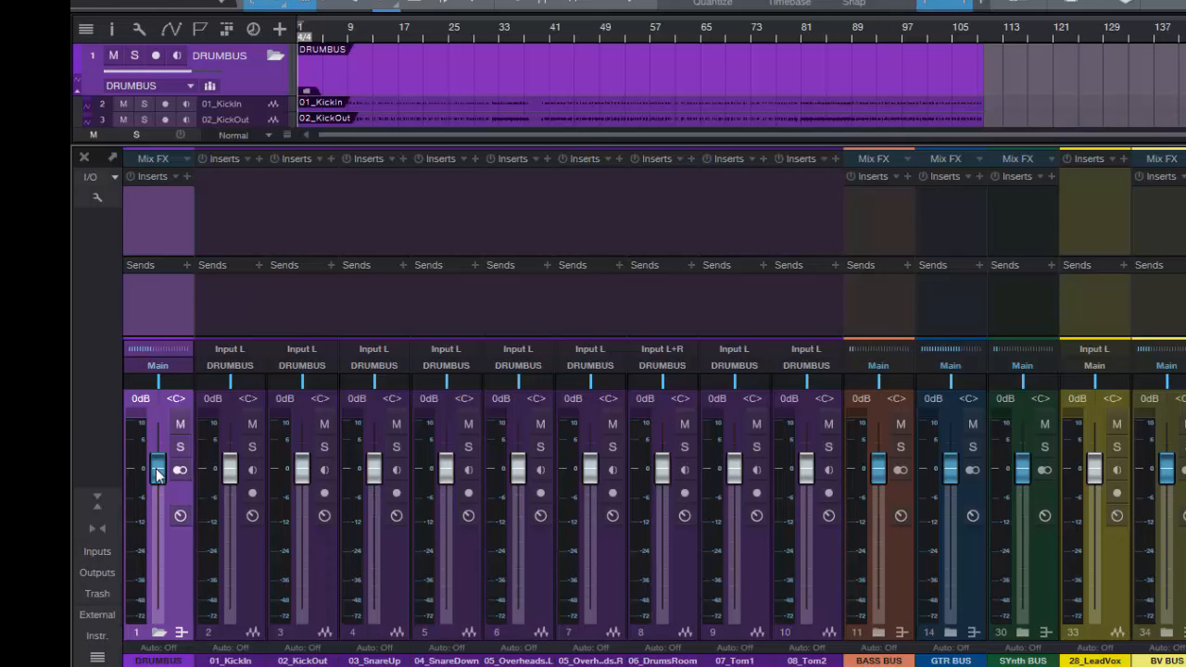
click(159, 635)
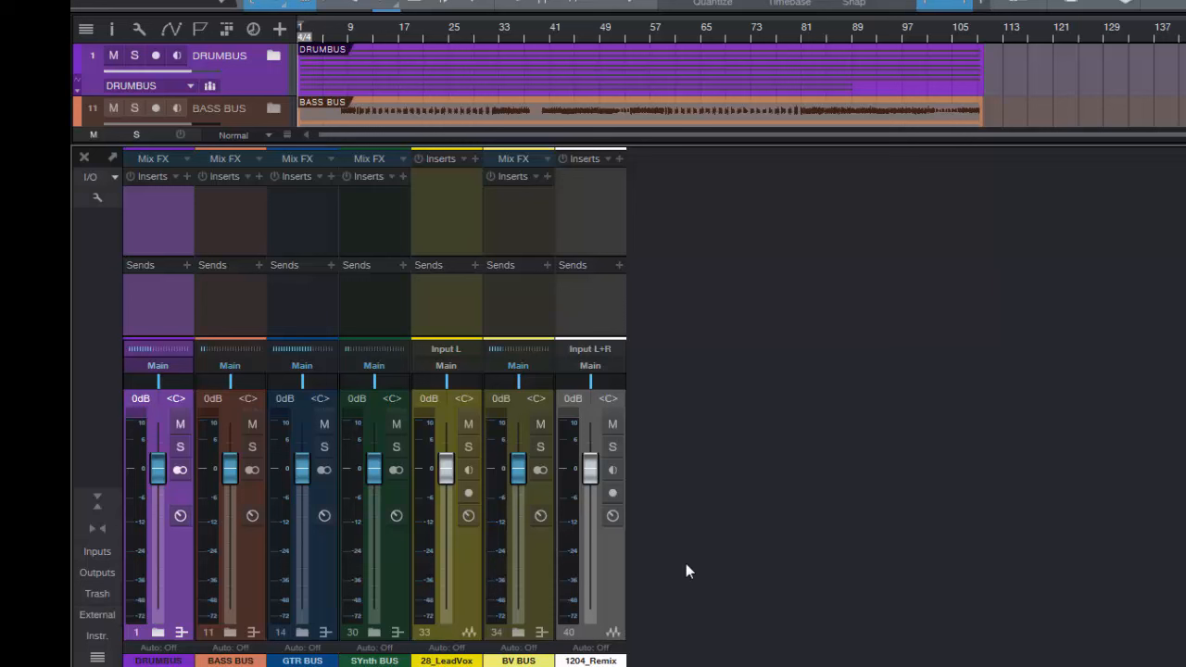
click(86, 30)
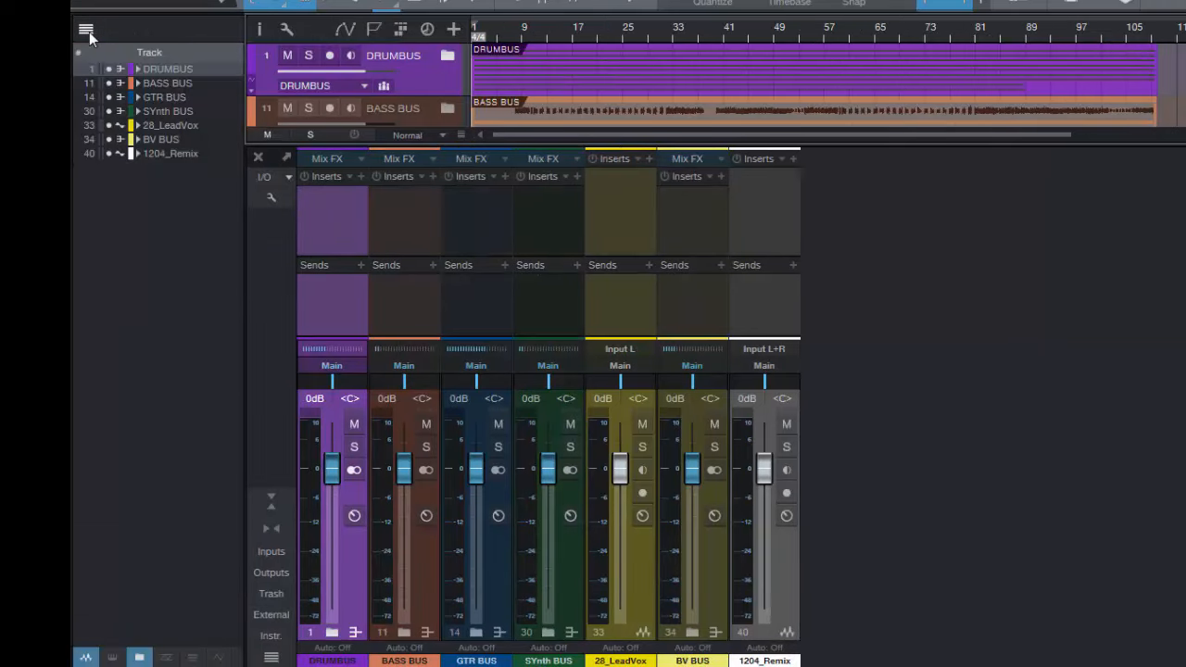
click(86, 29)
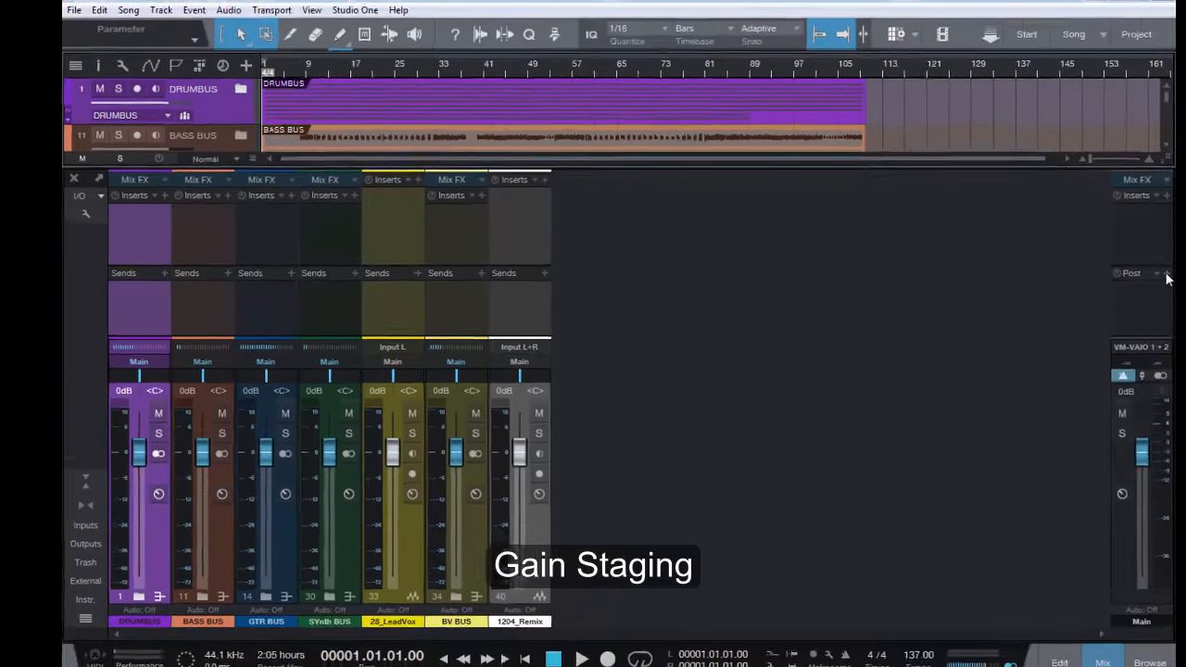
- Insert the favourite plug-in VUMTDuo post-fader on the Main channel, move its window clear of the channel strips and pin it
click(1118, 277)
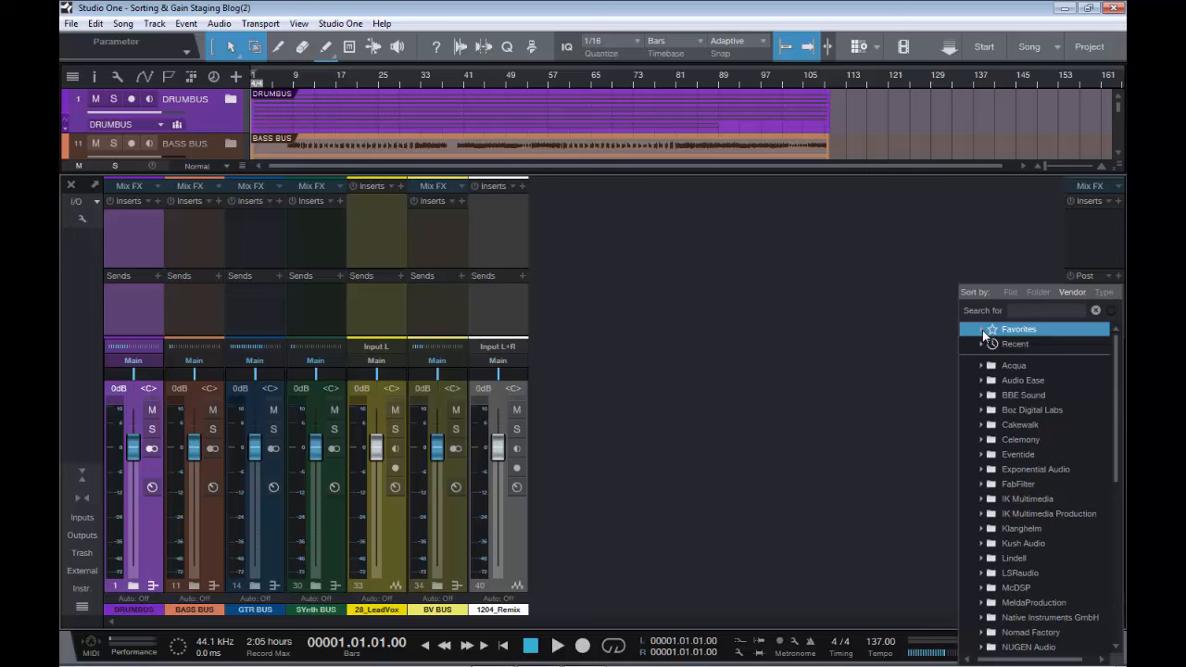
click(982, 330)
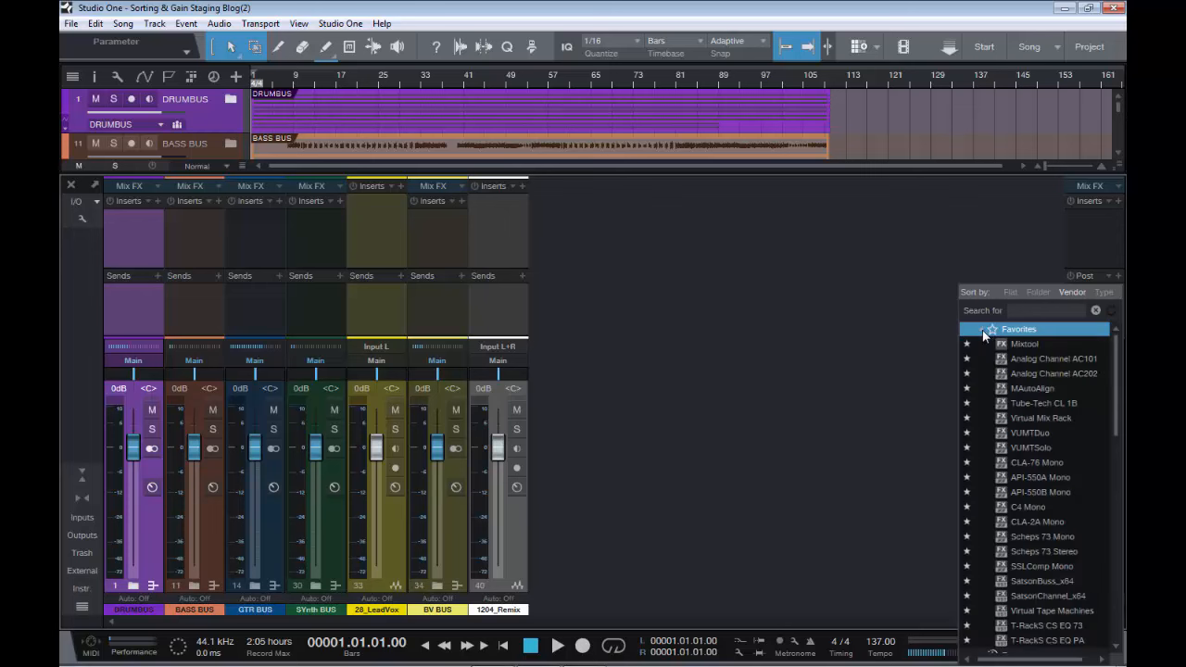
double_click(1049, 433)
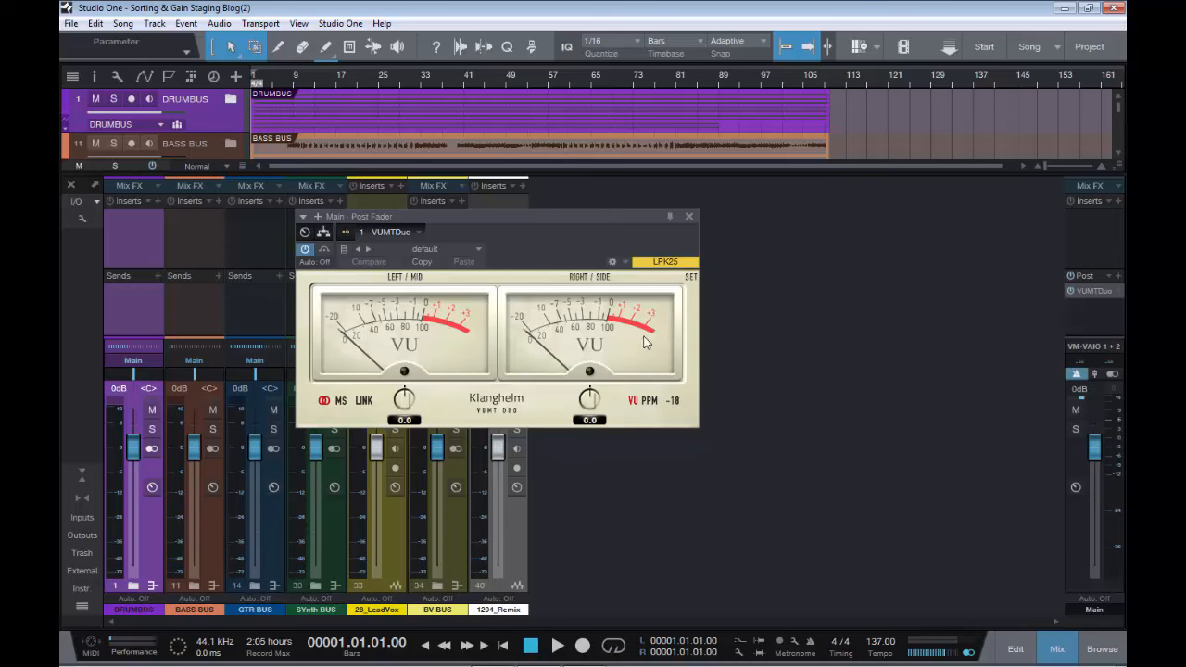
click(446, 288)
drag(538, 216, 821, 208)
click(953, 209)
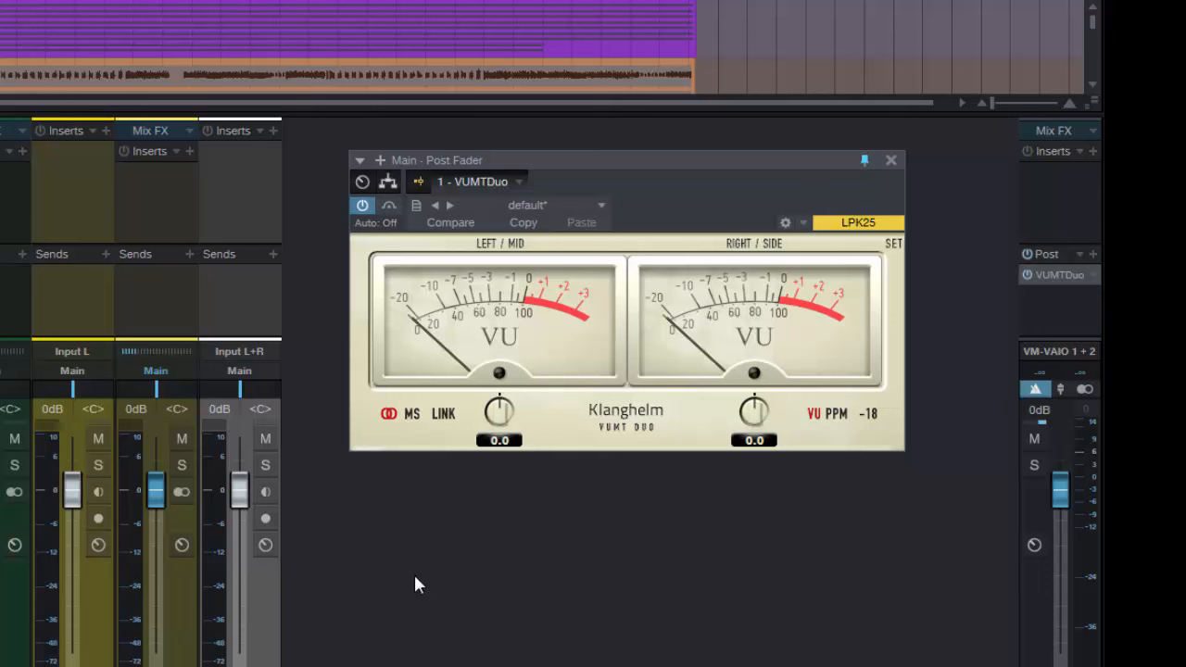
- Solo the 1204_Remix channel and lower its fader to -12.5 dB during playback while watching the VU meter
click(267, 465)
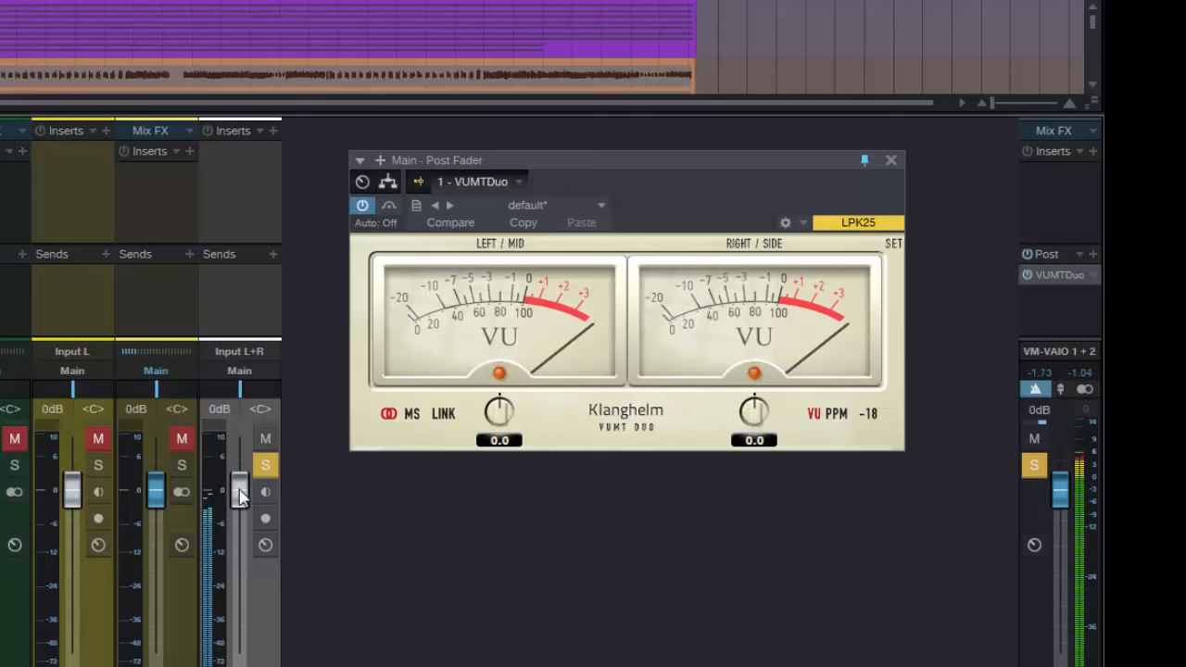
scroll(239, 498, down, 2)
scroll(239, 497, down, 4)
drag(239, 508, 242, 538)
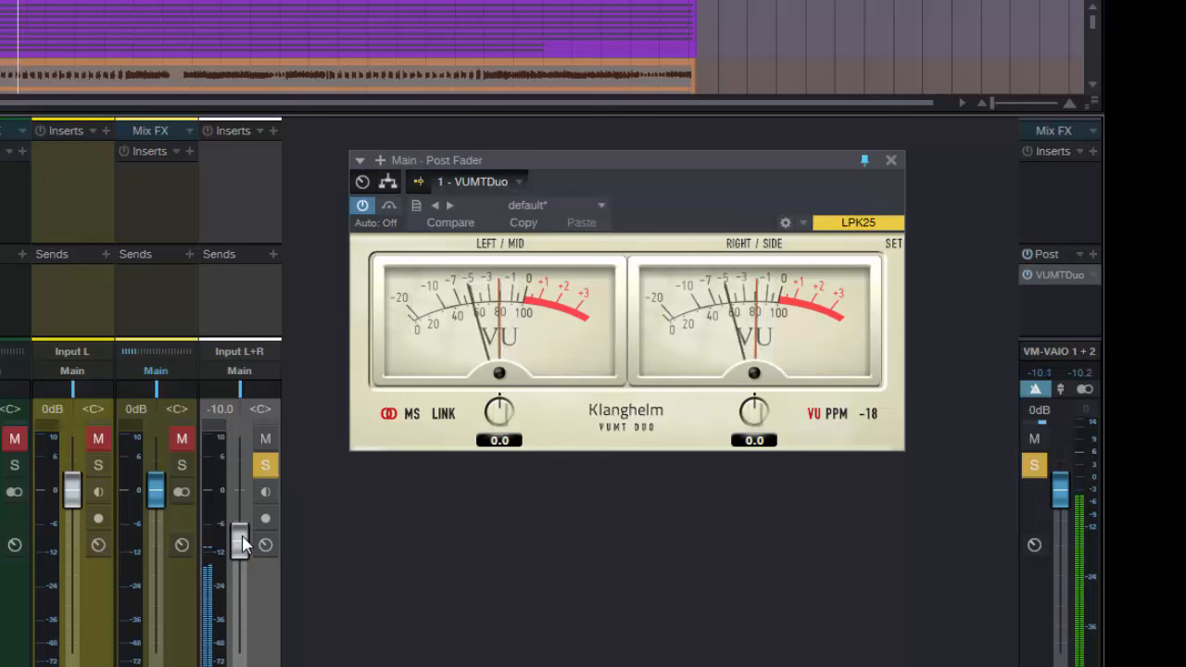
scroll(241, 544, down, 3)
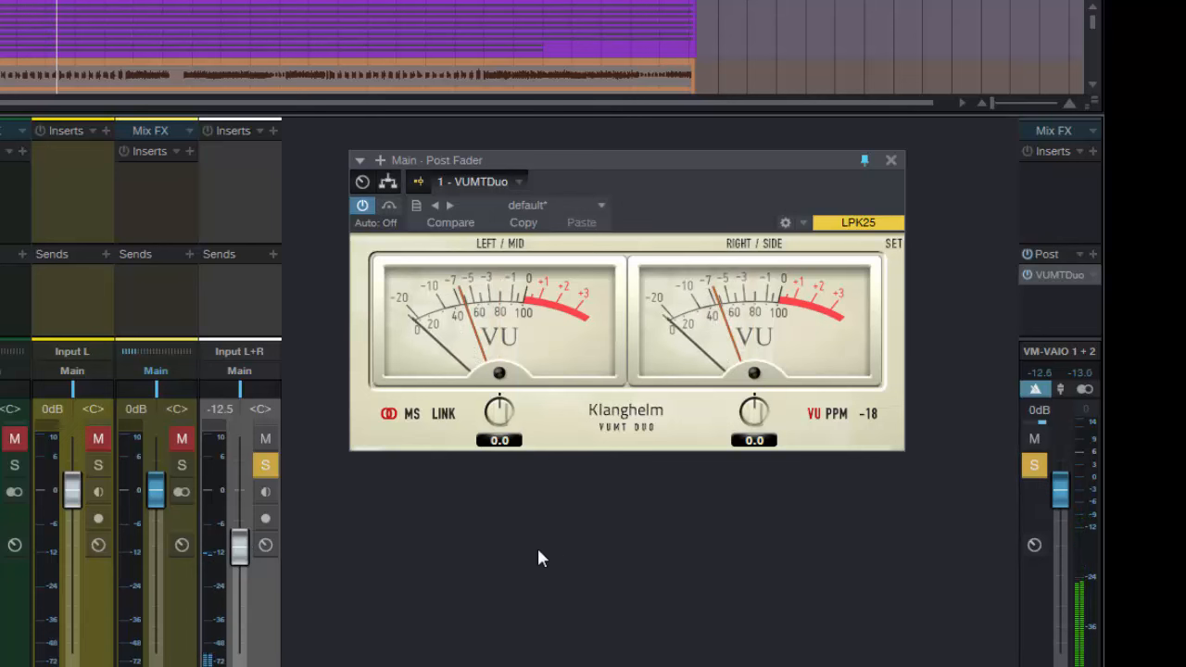
- Play the soloed 1204_Remix to check its level on the VU meter, stop playback, and unsolo and mute the channel
mouse_move(1081, 502)
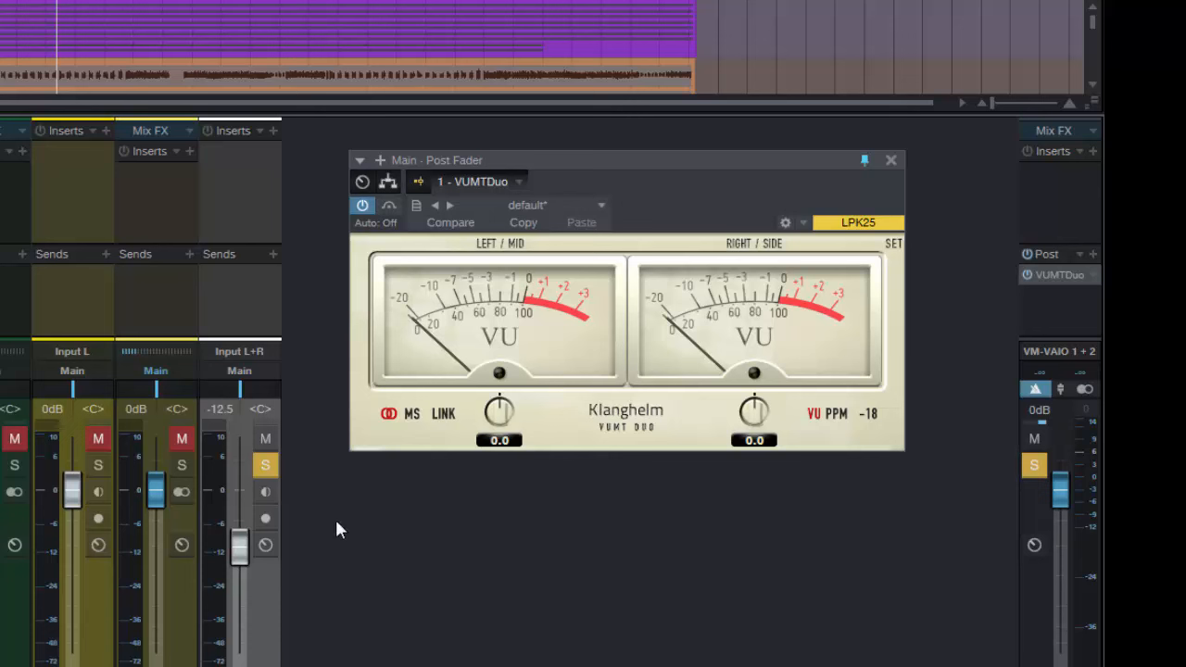
key(space)
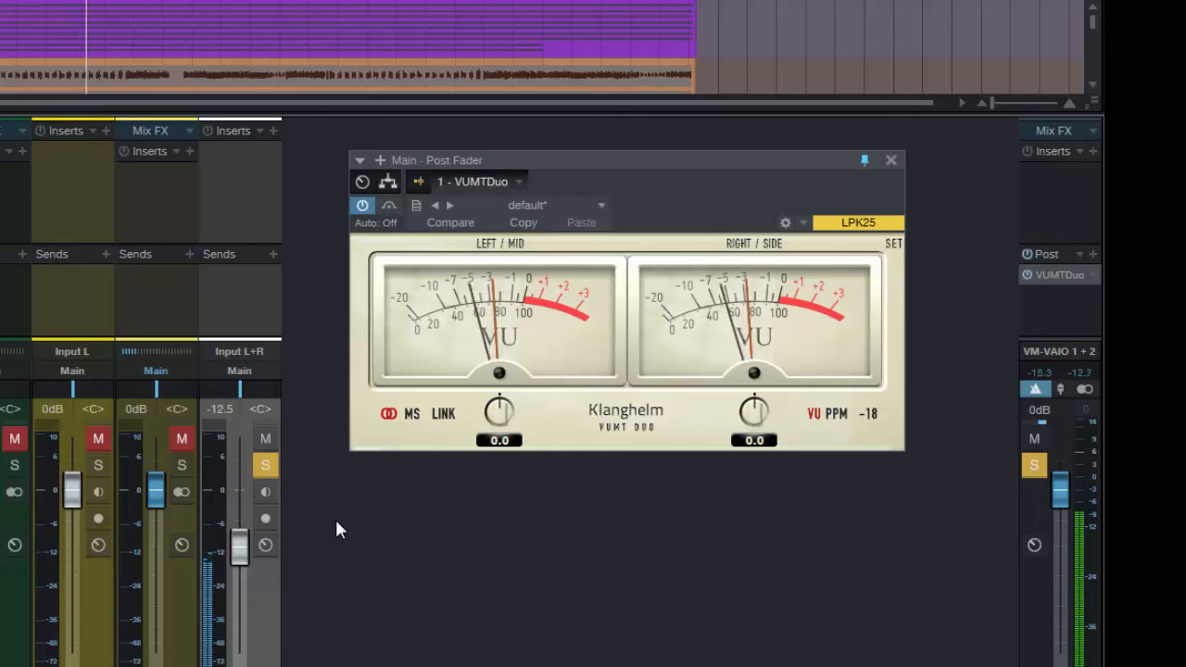
key(space)
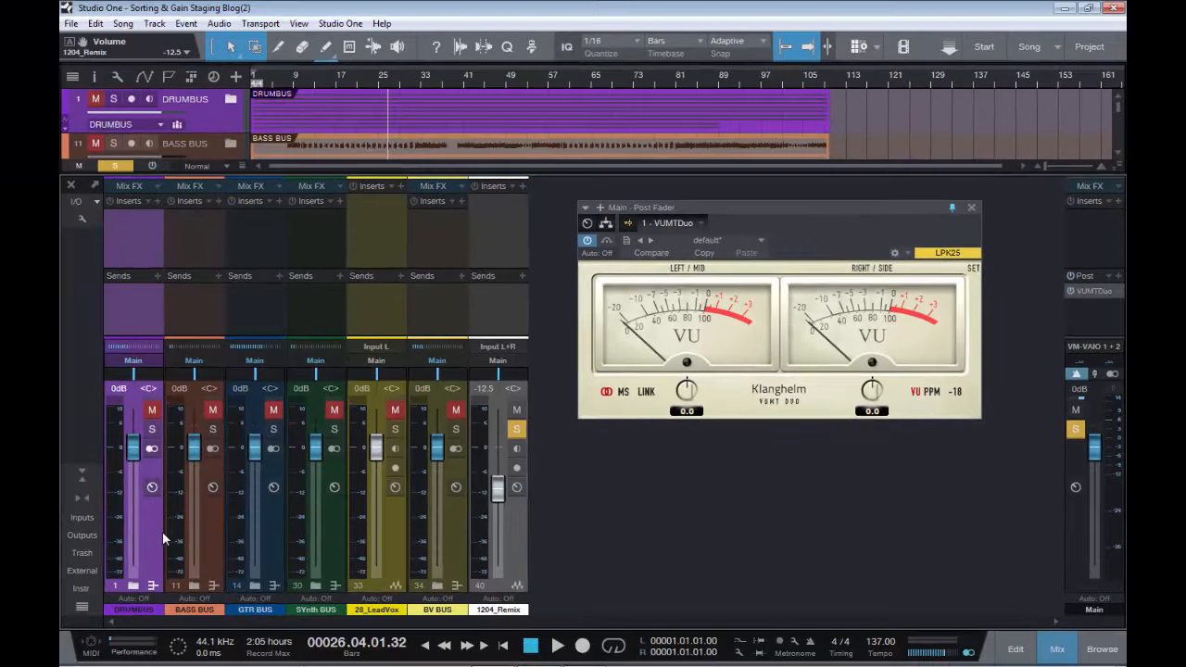
click(516, 428)
click(516, 410)
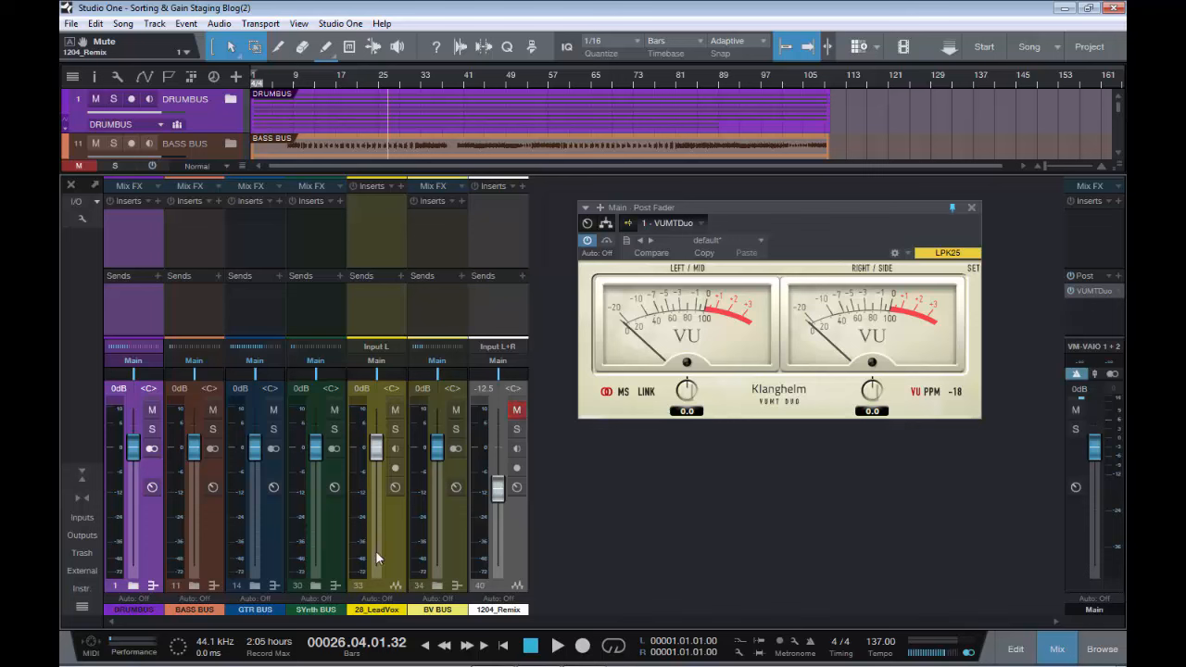
- Select the channels from DRUMBUS to BV BUS, lower their faders together to -12.5 dB during playback, and reset the Main clip indicator
shift+click(454, 550)
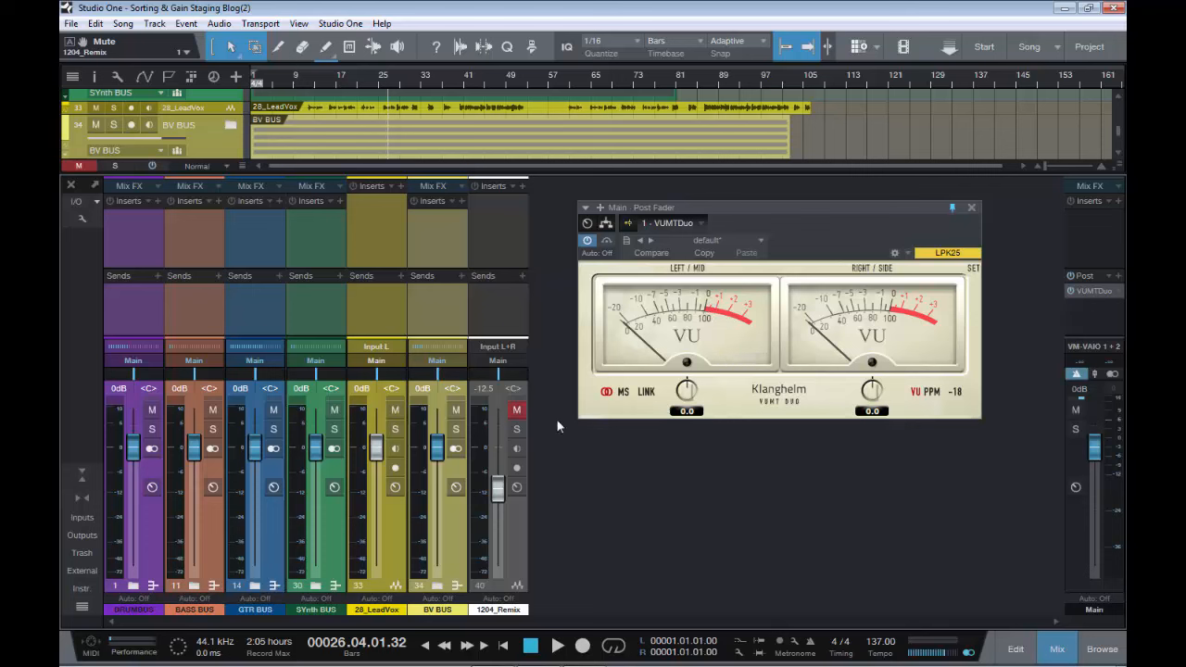
key(space)
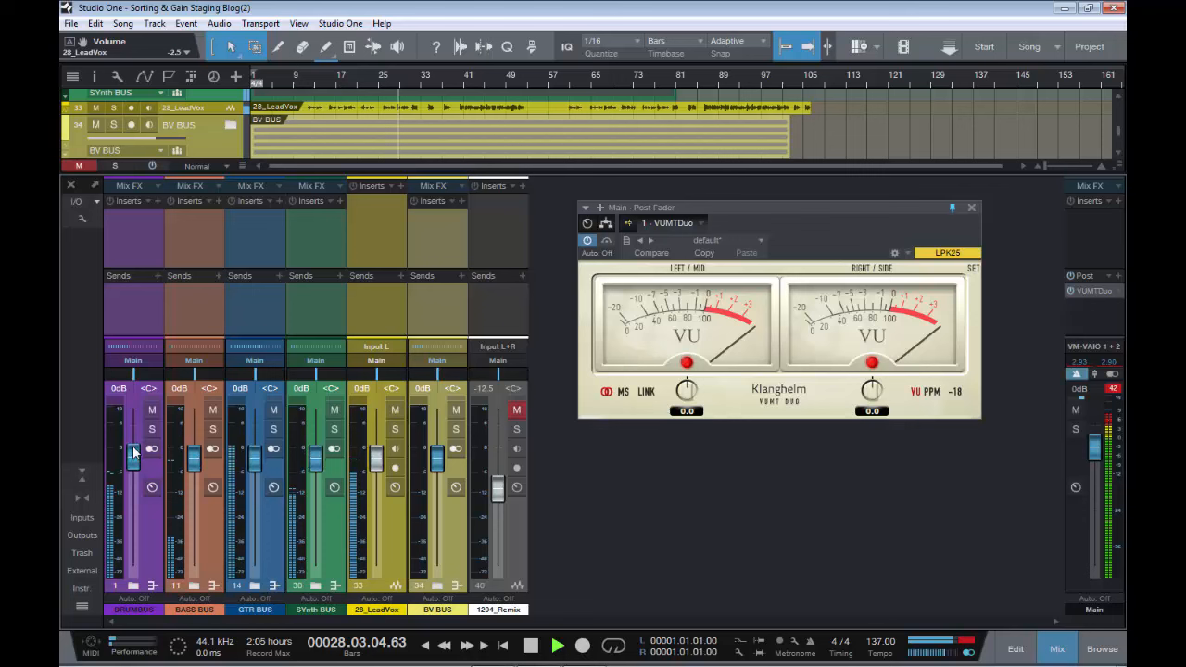
drag(132, 452, 133, 465)
scroll(132, 460, down, 8)
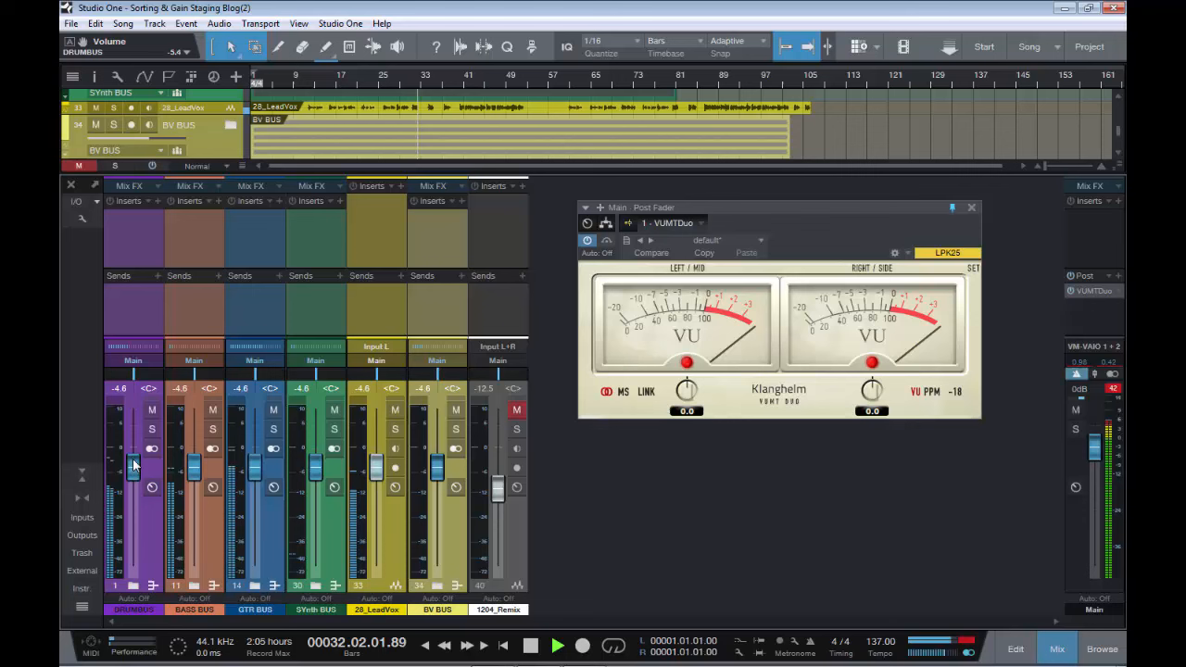
scroll(133, 465, down, 5)
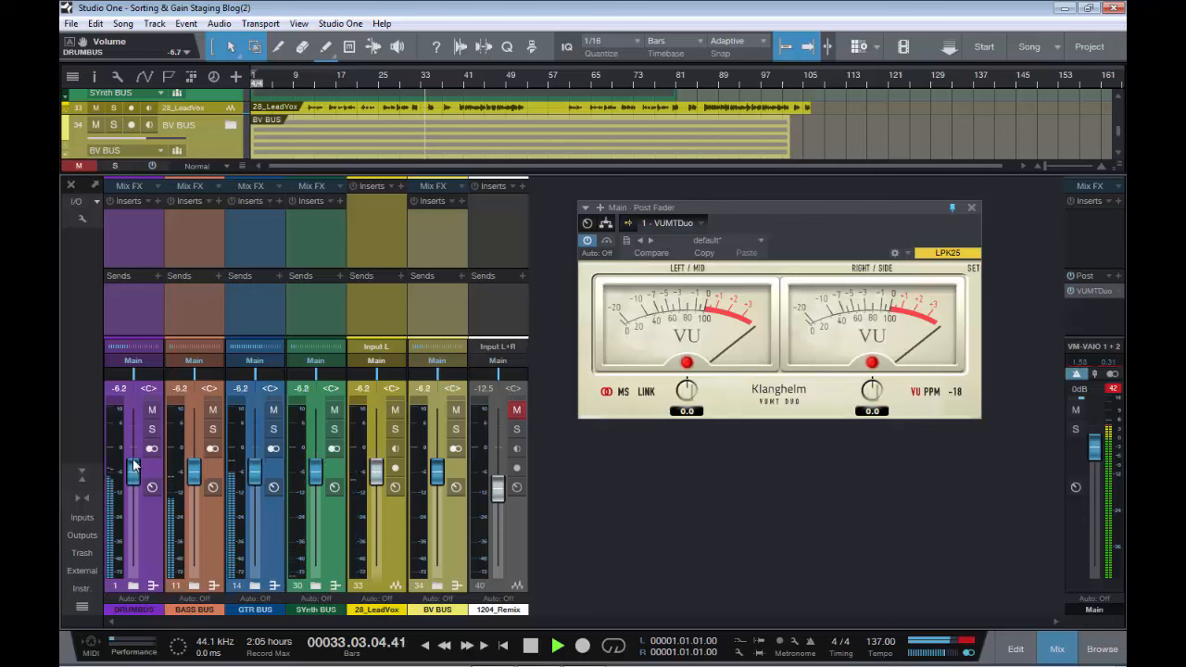
scroll(133, 463, down, 5)
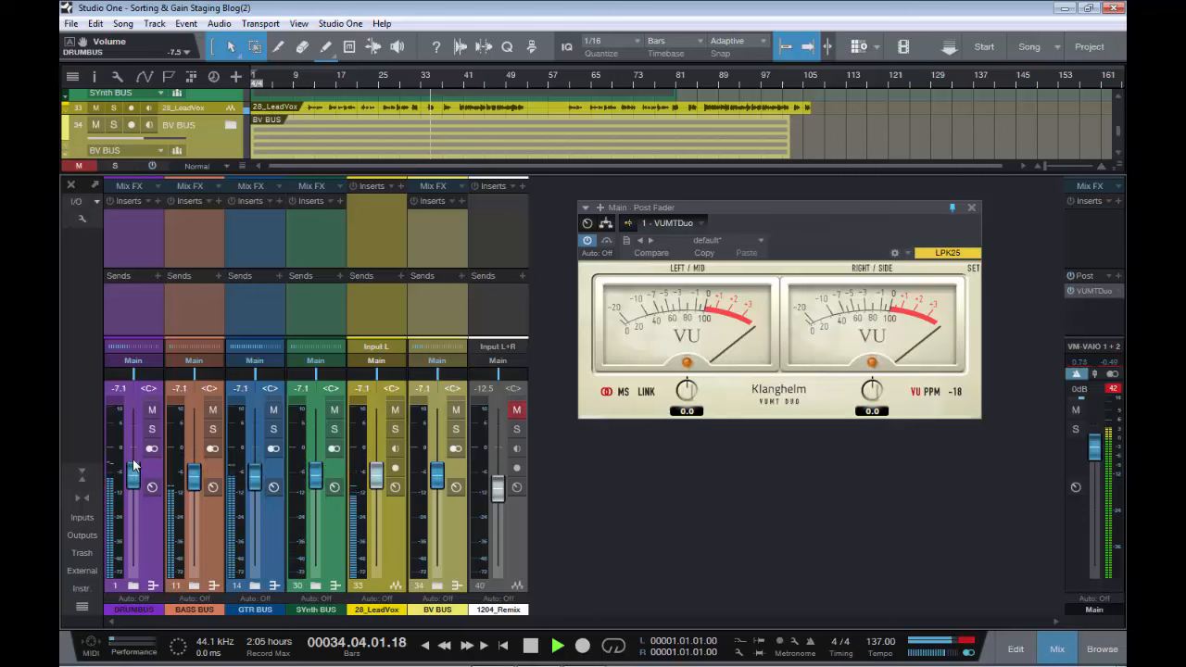
scroll(132, 457, down, 3)
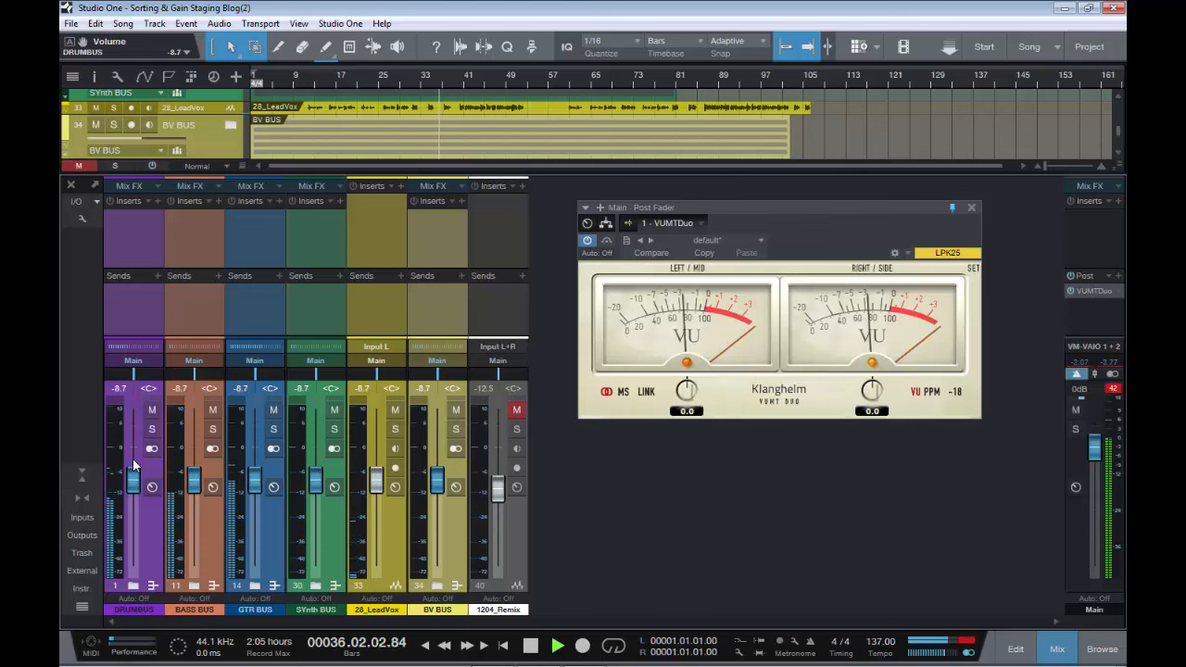
scroll(132, 457, down, 3)
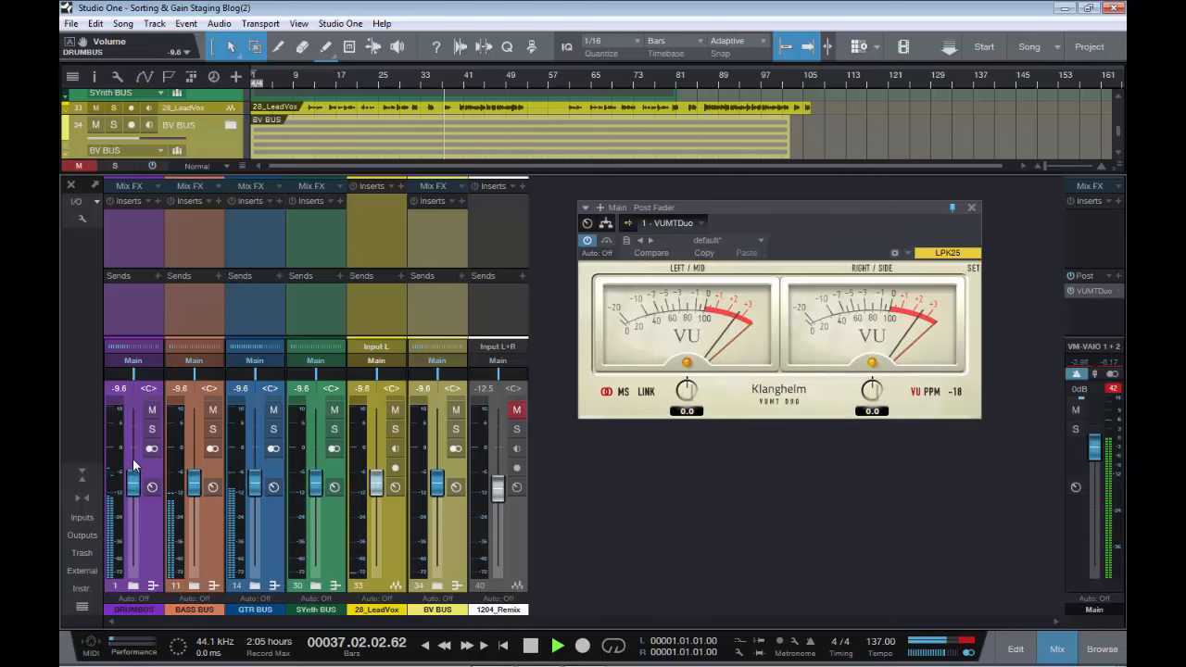
scroll(133, 458, down, 9)
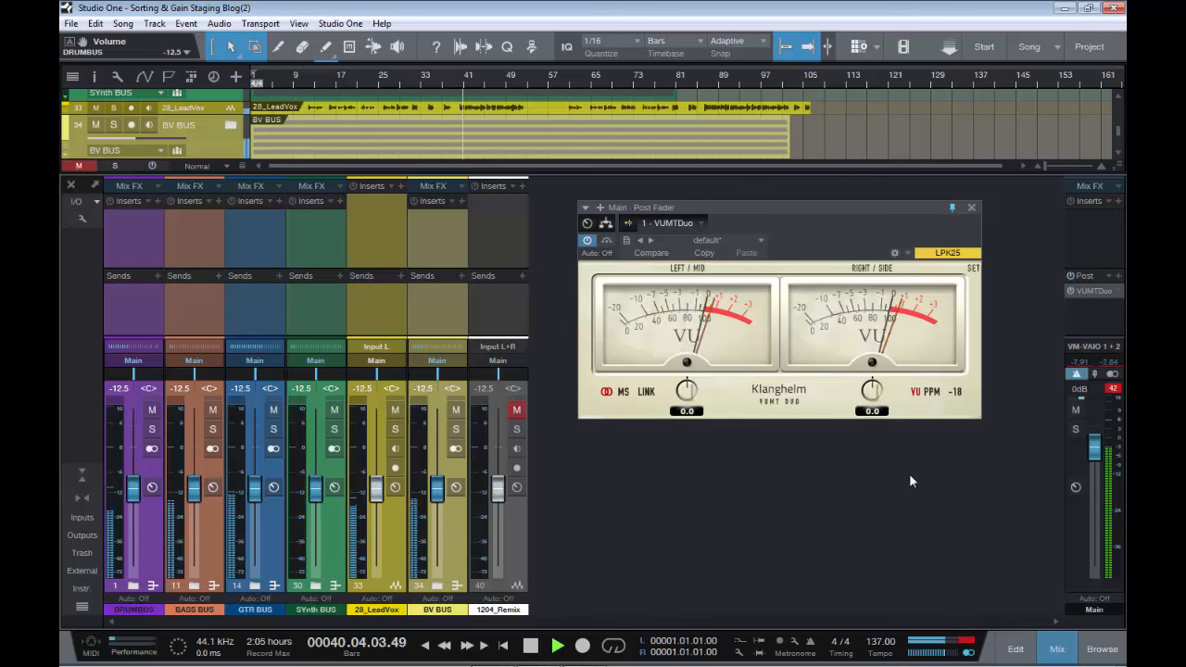
key(space)
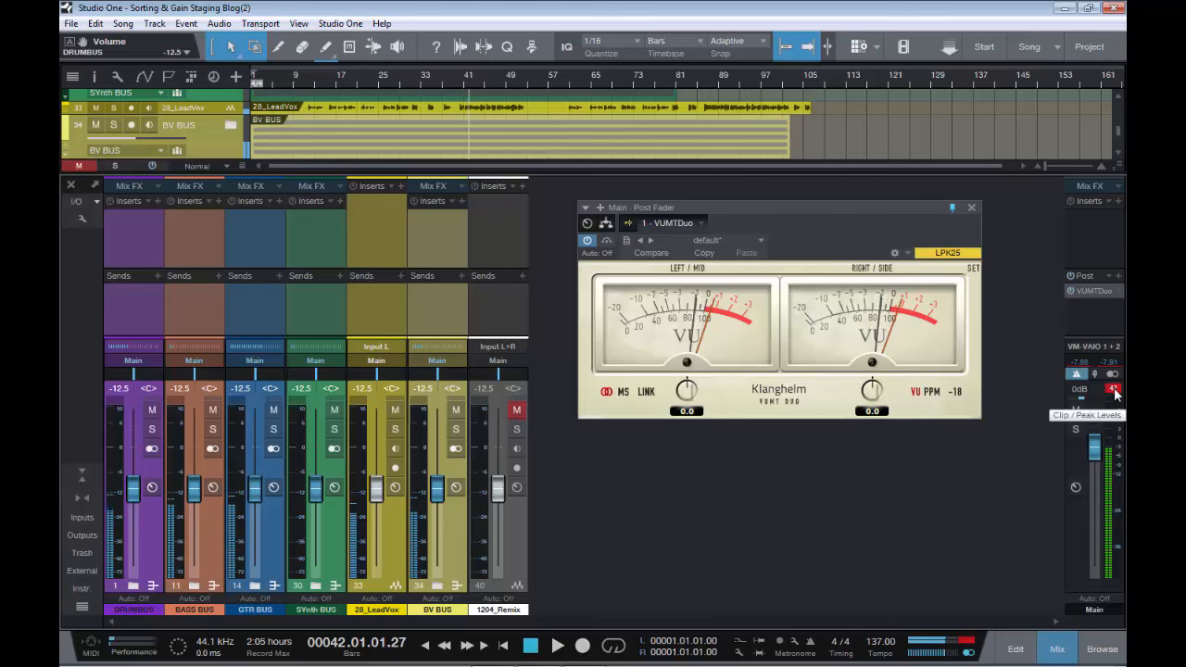
click(1115, 390)
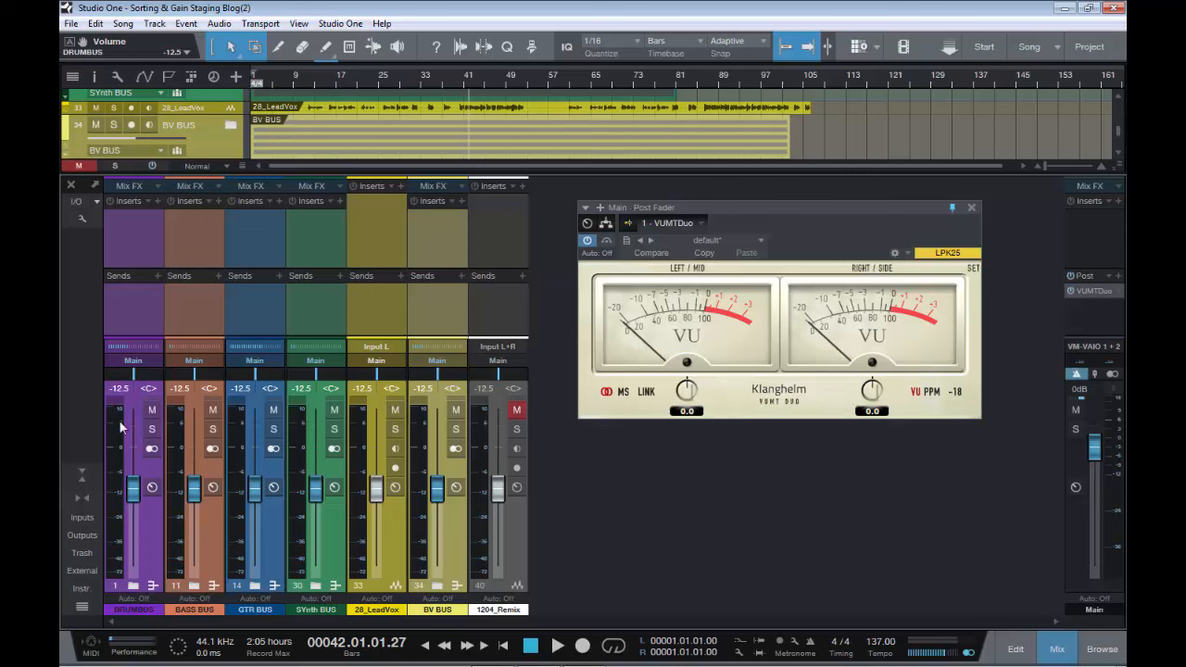
- Play two more passages of the song to check the Main output level on the VU meter, stopping after each
key(space)
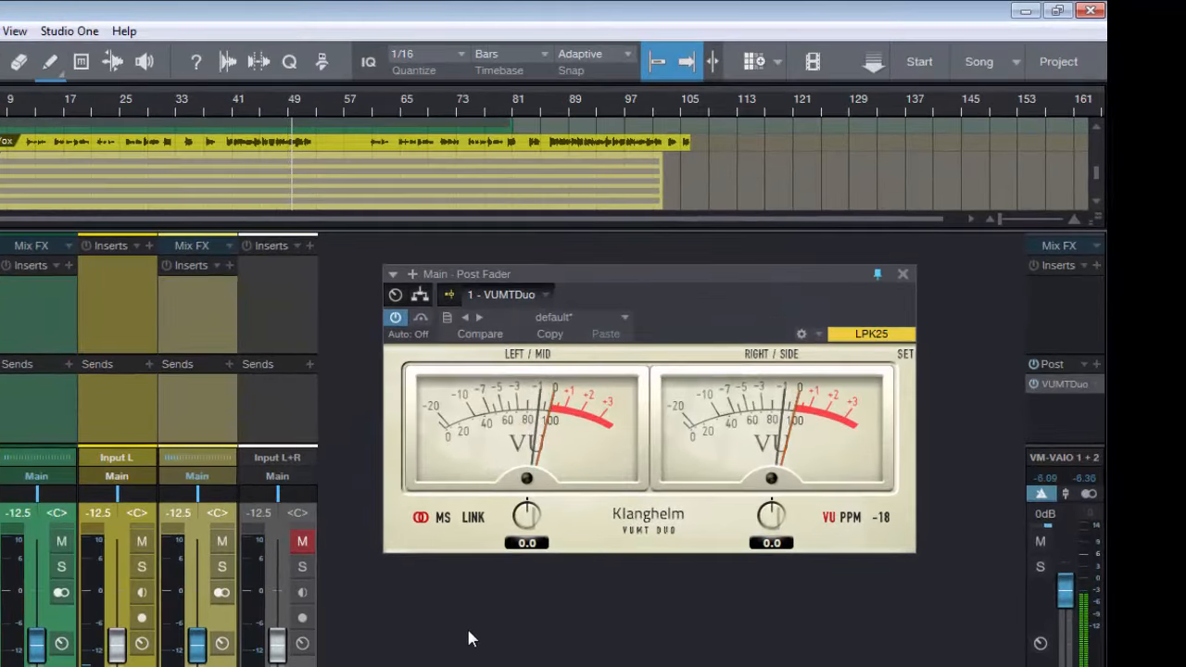
key(space)
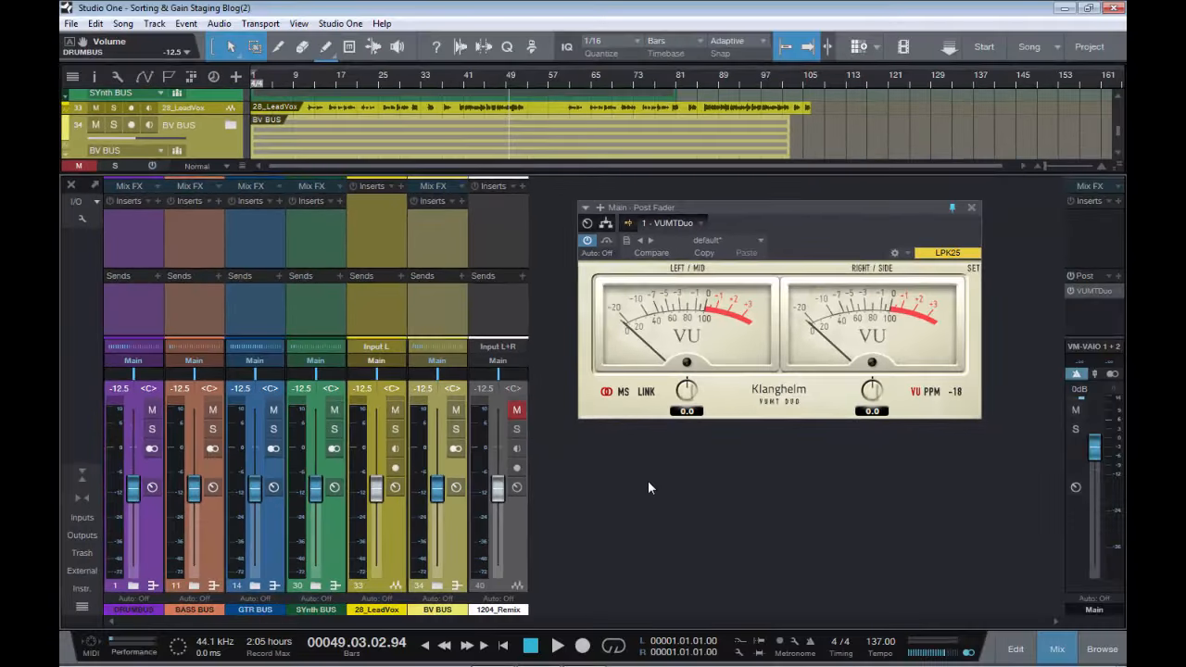
key(space)
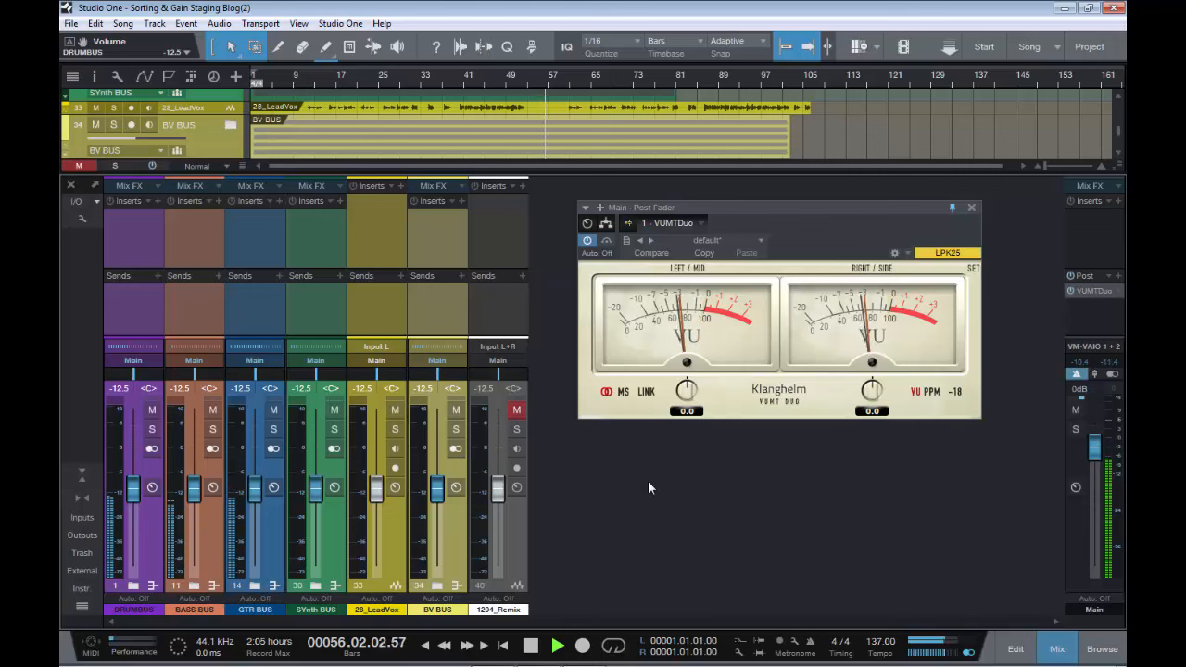
key(space)
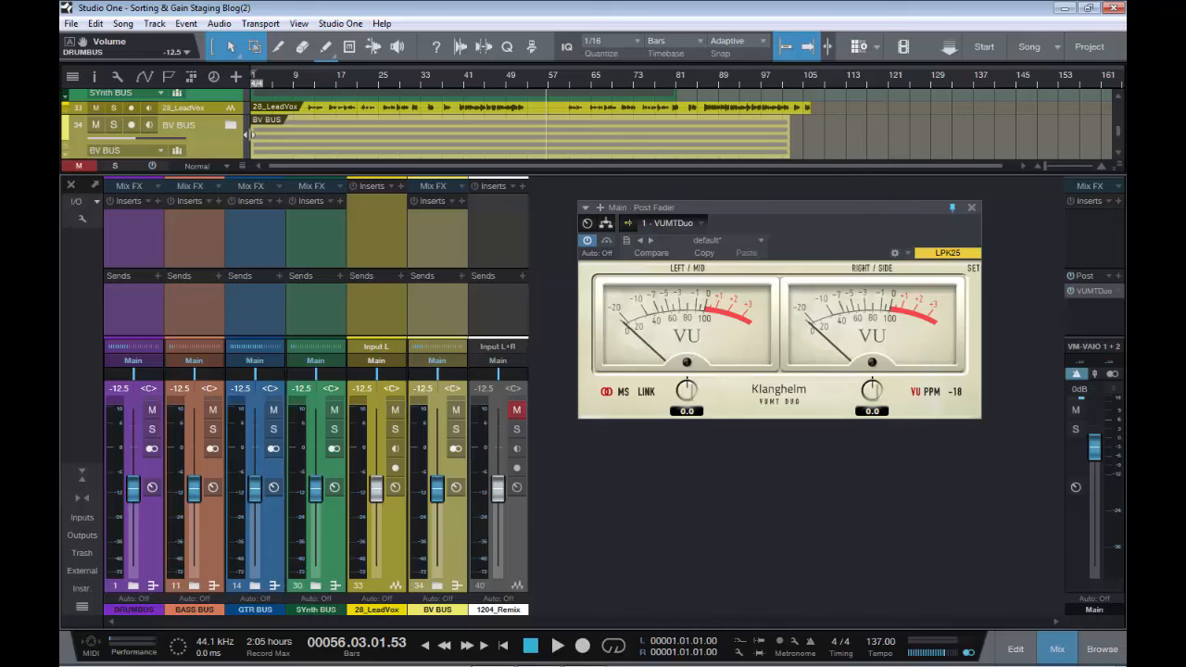
- Hide the mixing console and expand and collapse the DRUMBUS folder in the arrangement to review its drum tracks
key(F3)
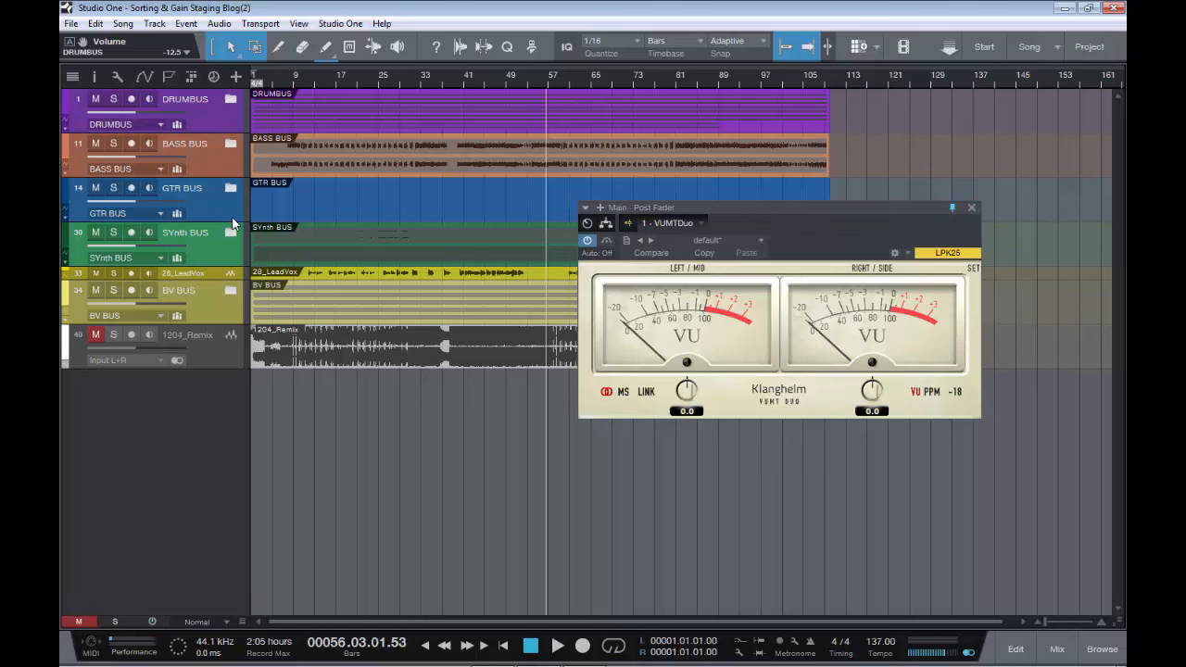
click(231, 100)
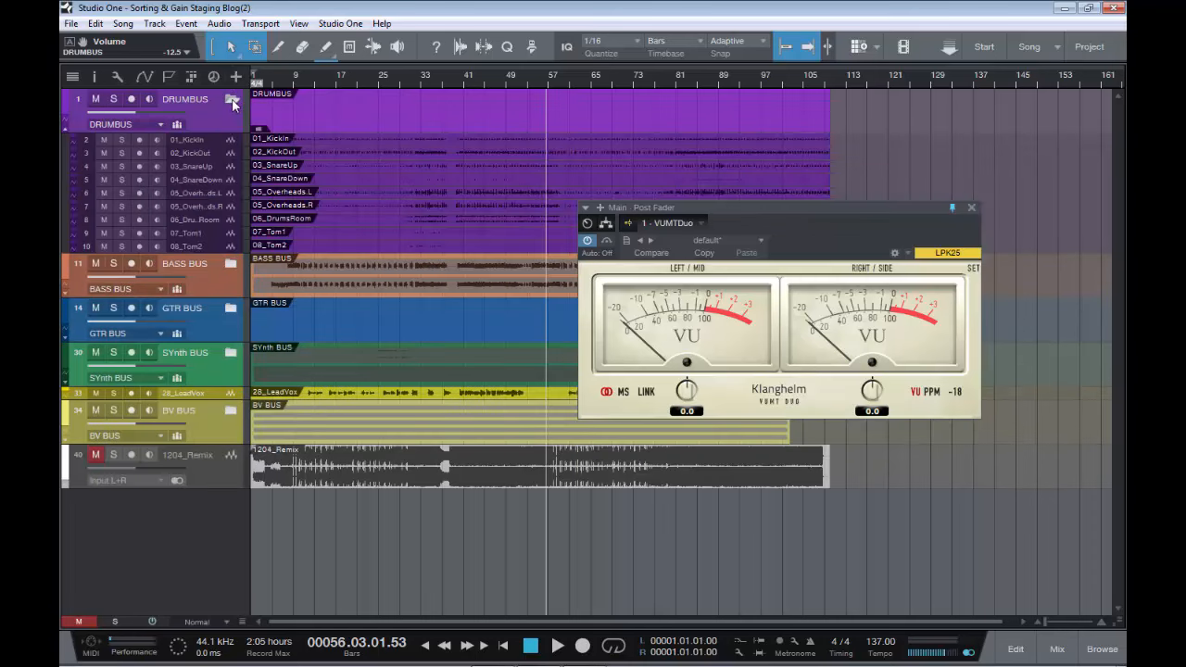
click(231, 100)
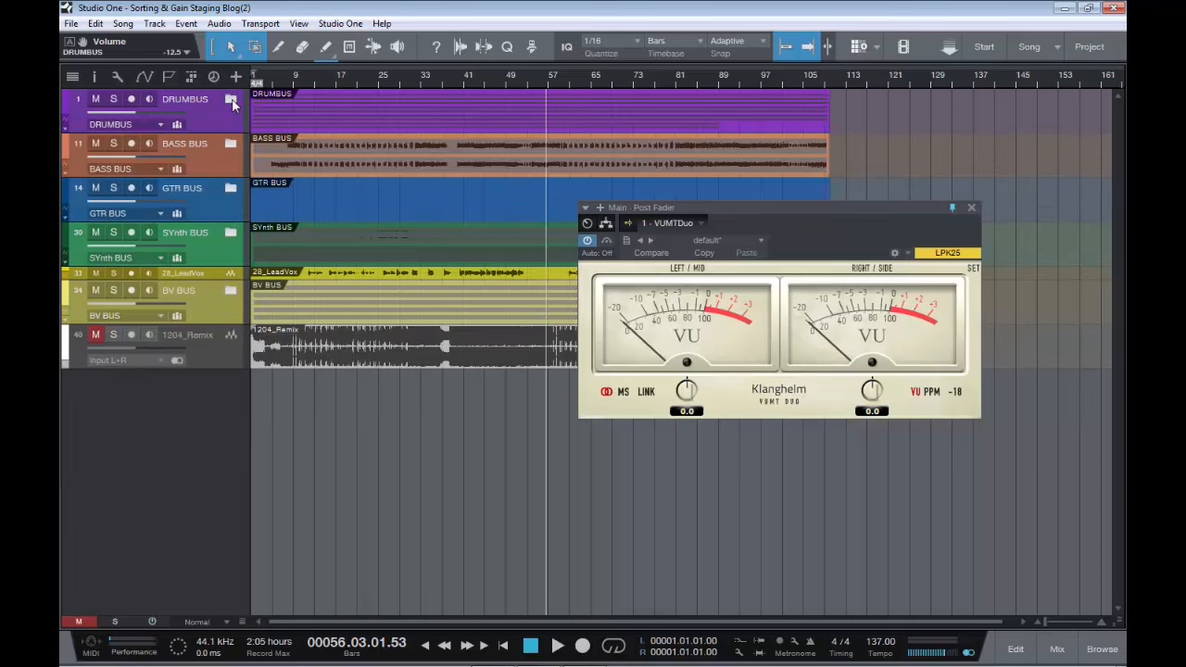
- Show the mixing console and expand and collapse the DRUMBUS and GTR BUS folders to review their channels
key(F3)
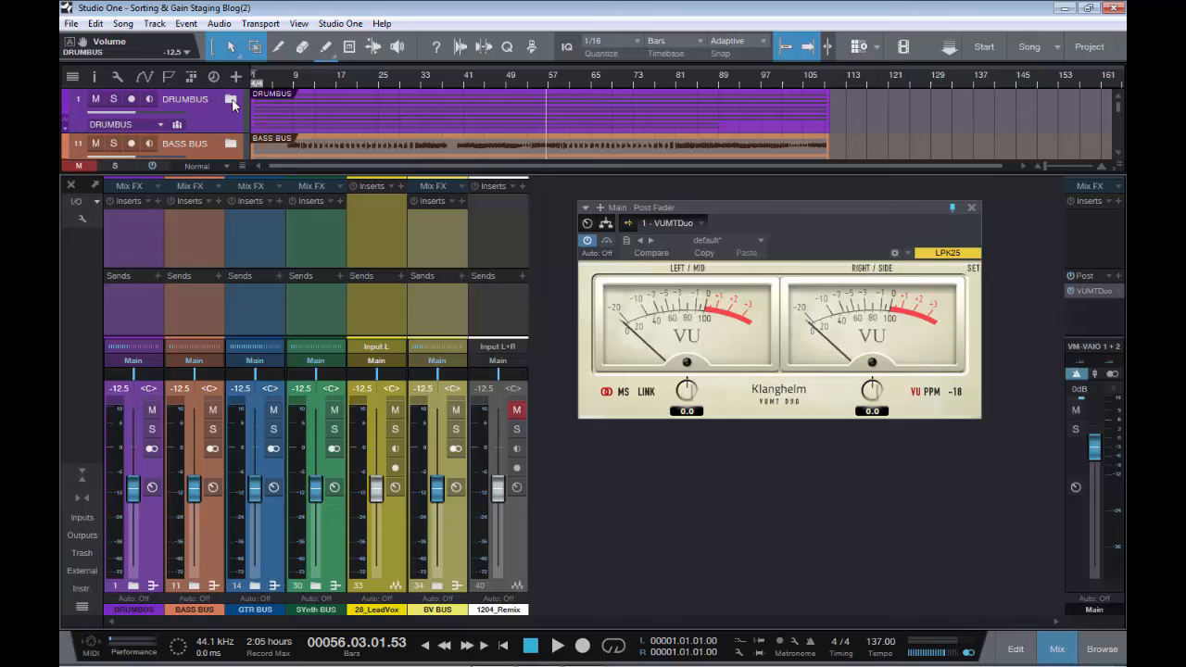
click(133, 587)
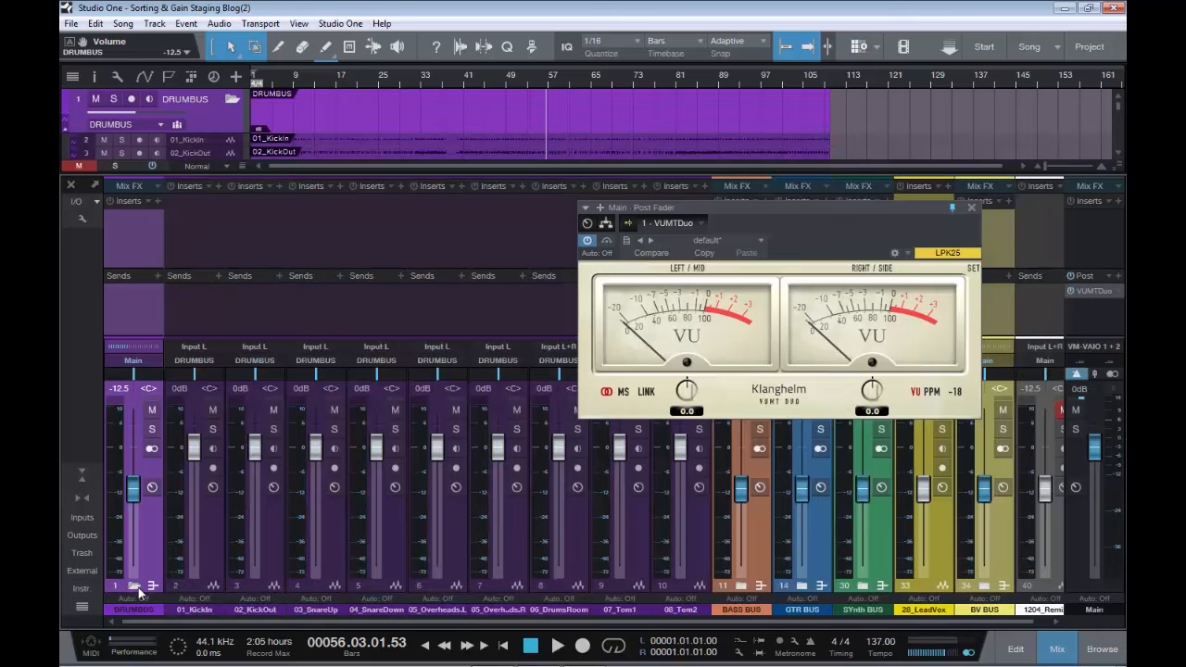
click(134, 586)
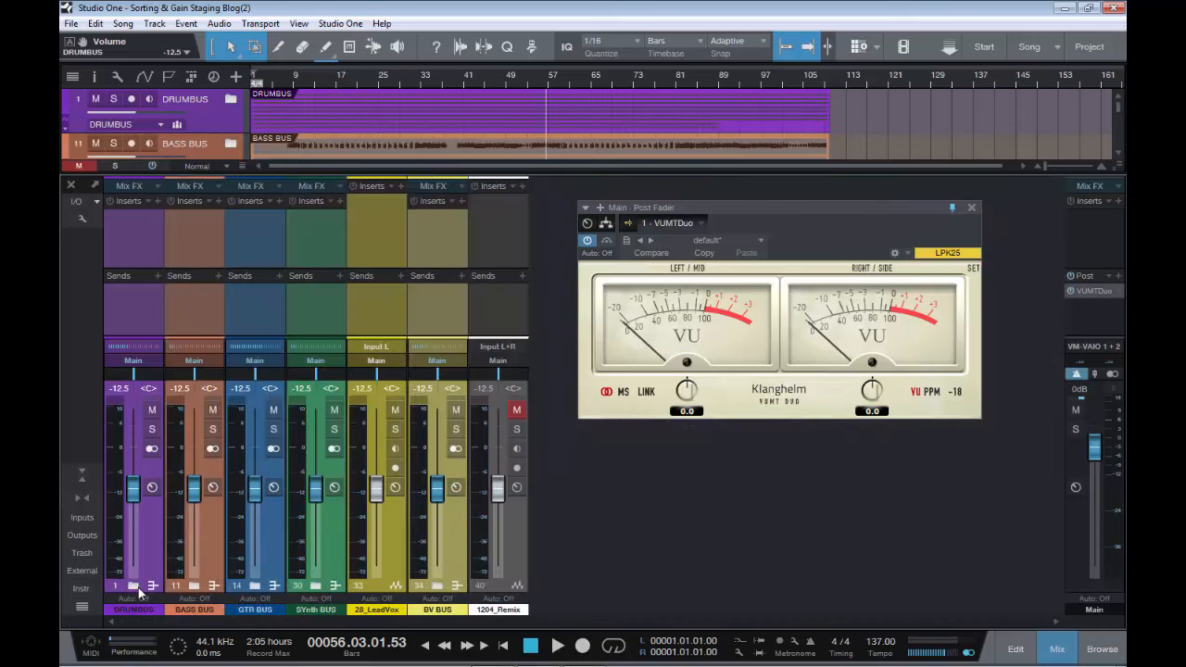
click(255, 586)
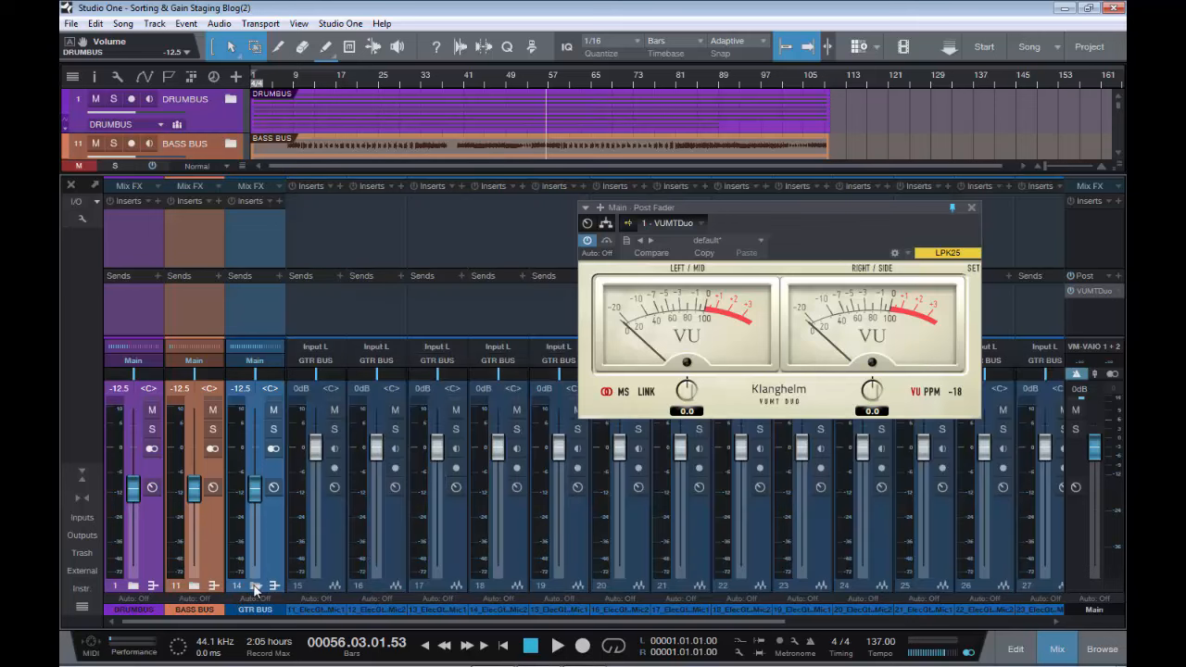
click(254, 586)
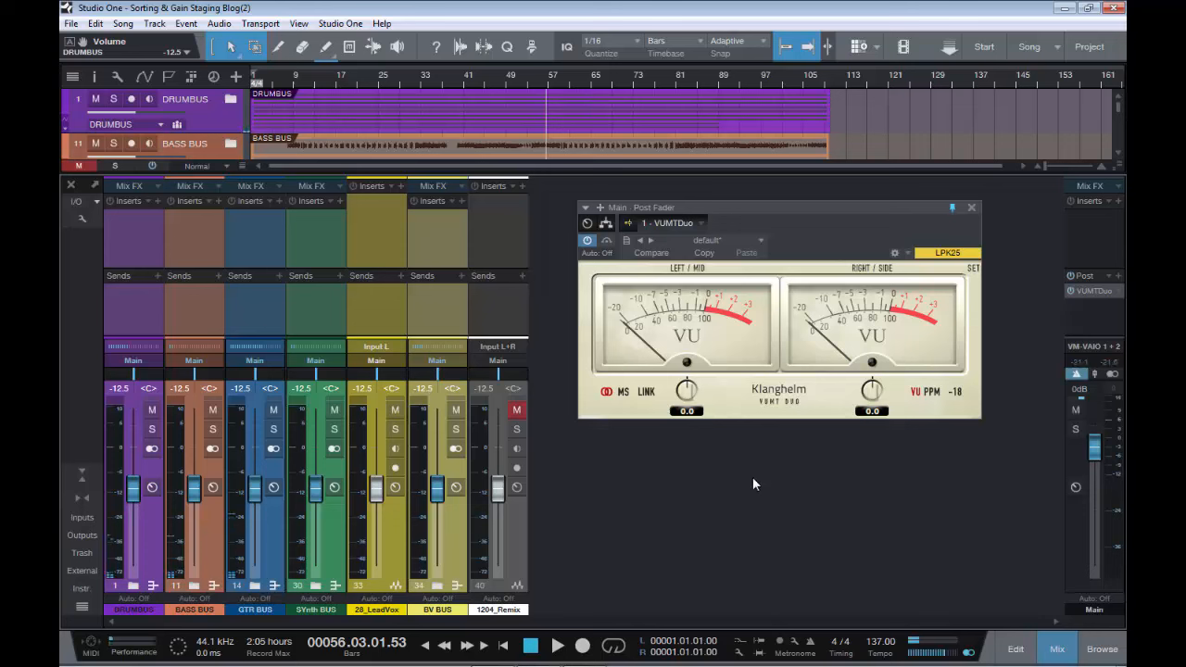
- Play a short passage to check the Main level on the VU meter, stop playback, and return to the song start
key(space)
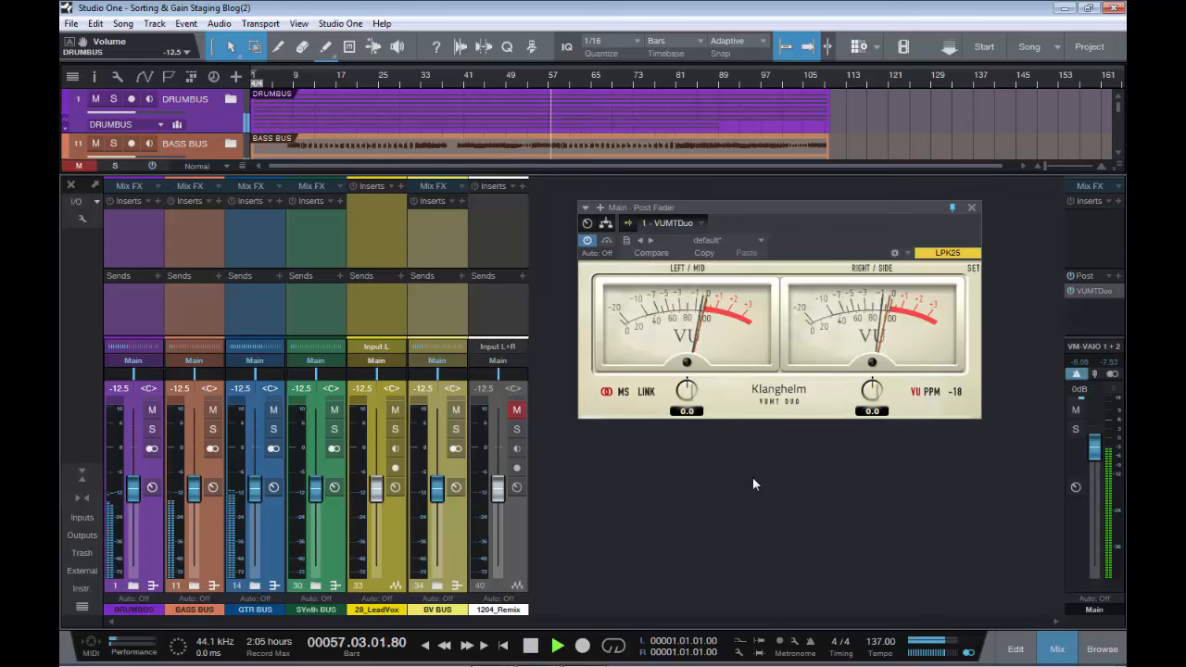
key(space)
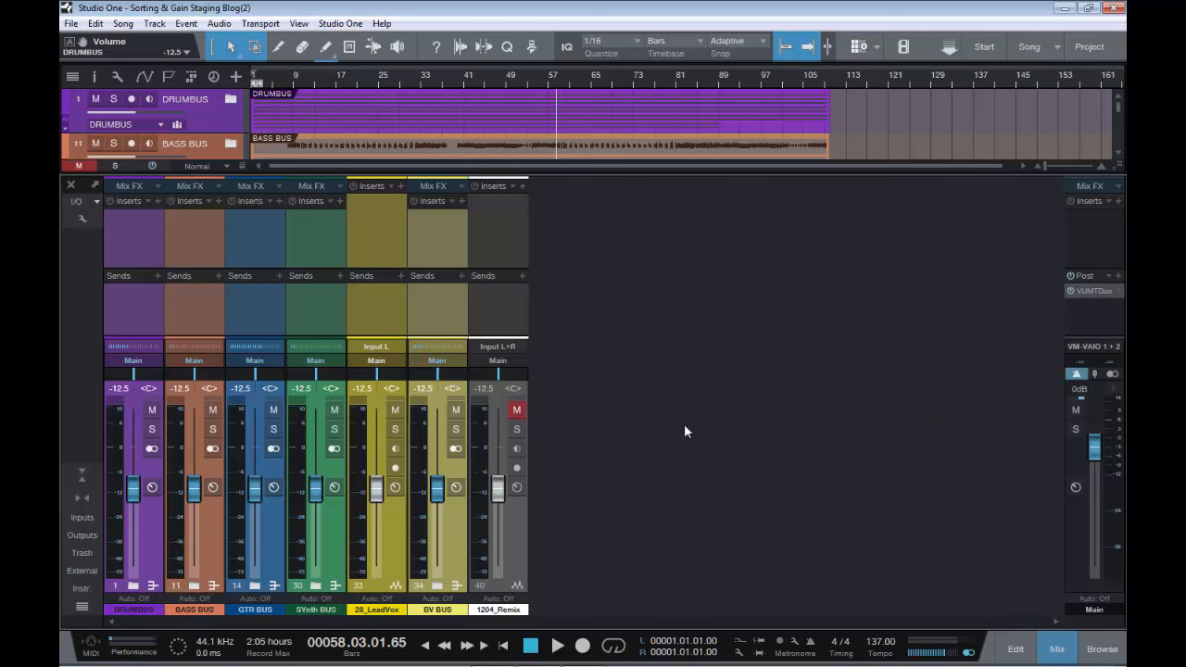
key(Home)
- Hide the mixing console and review the drum tracks in the arrangement by expanding and collapsing the DRUMBUS folder
key(F3)
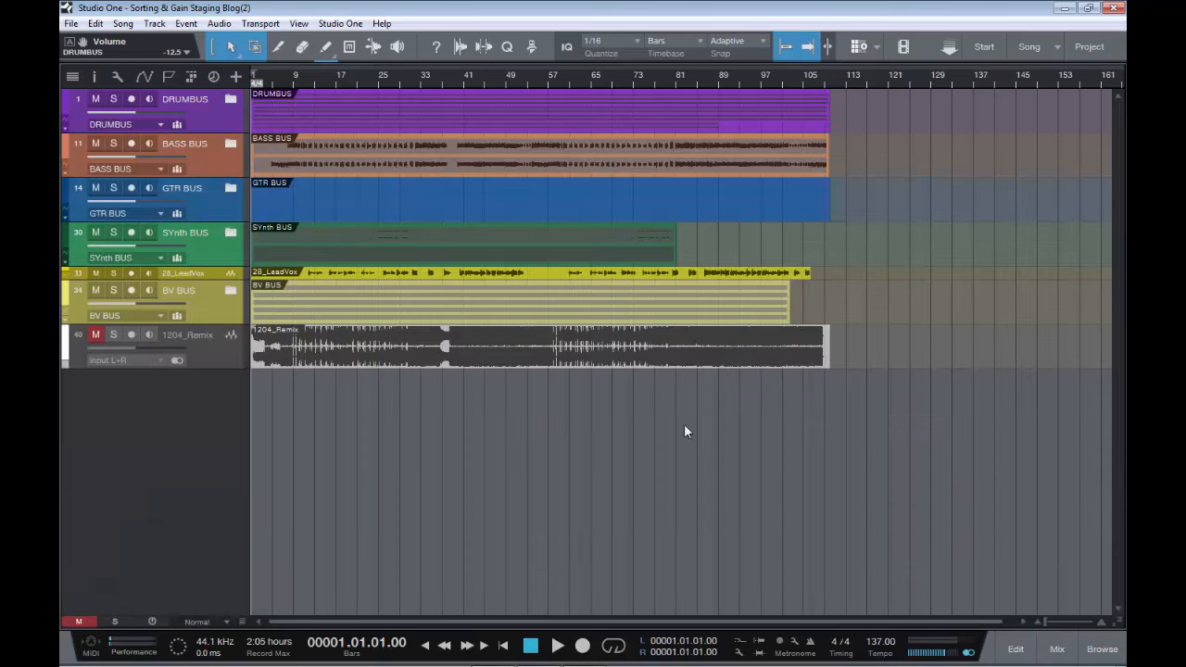
click(230, 100)
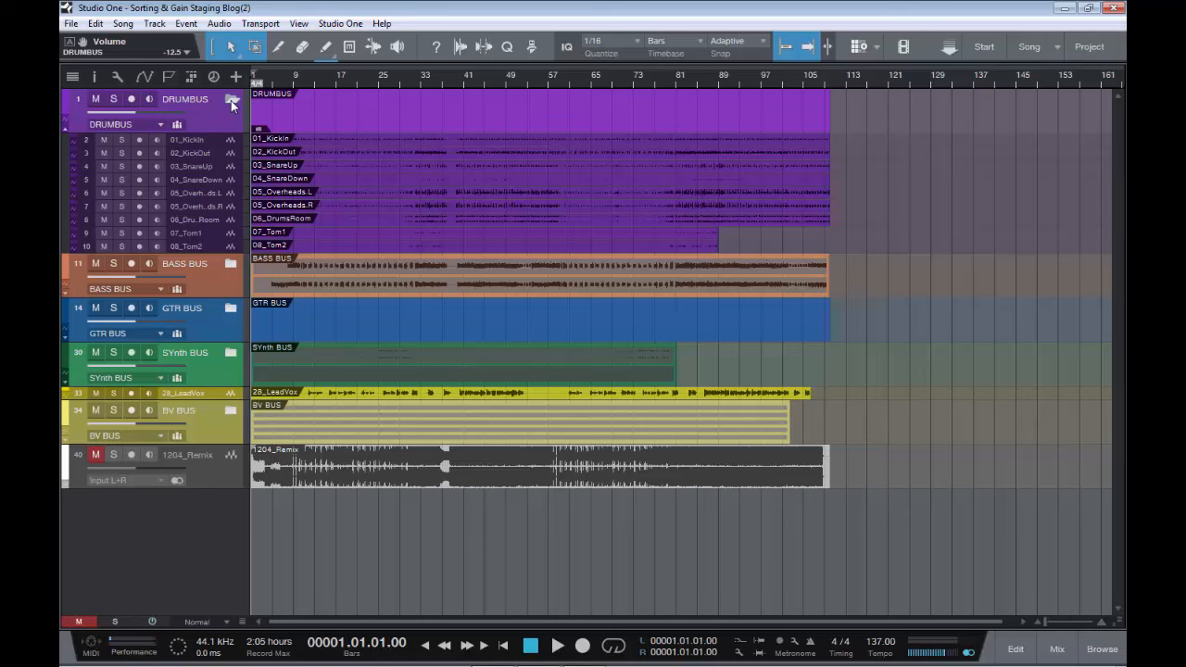
click(231, 100)
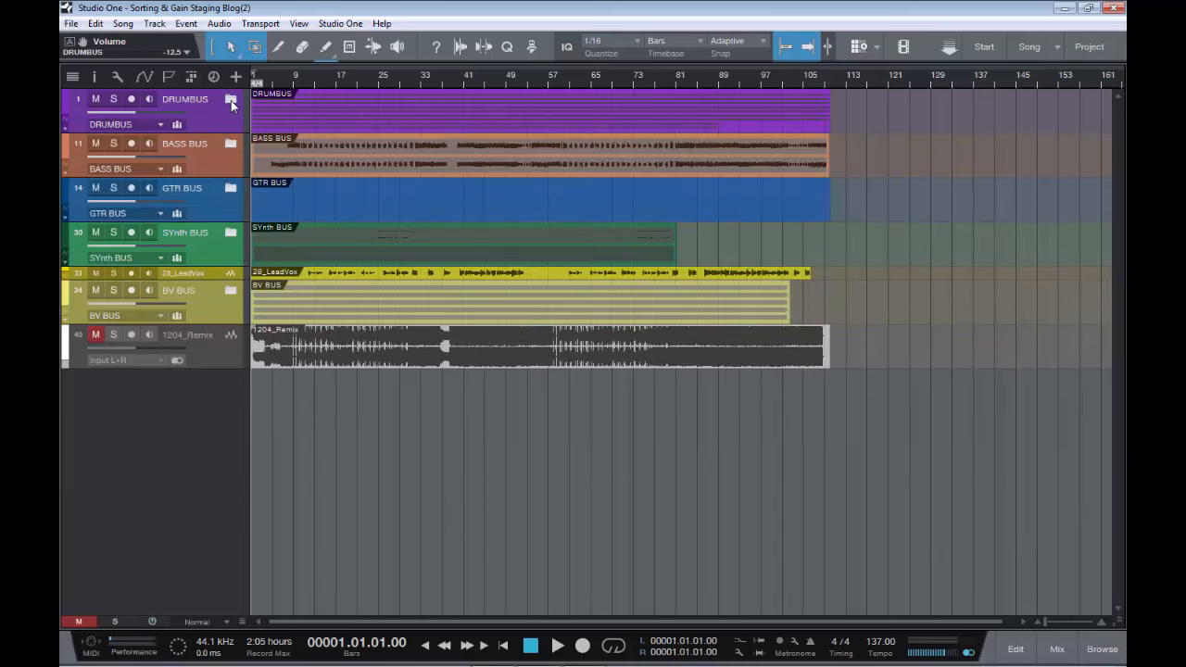
- Bring back the mixing console and review the drum and guitar channels by unfolding and refolding DRUMBUS and GTR BUS
key(F3)
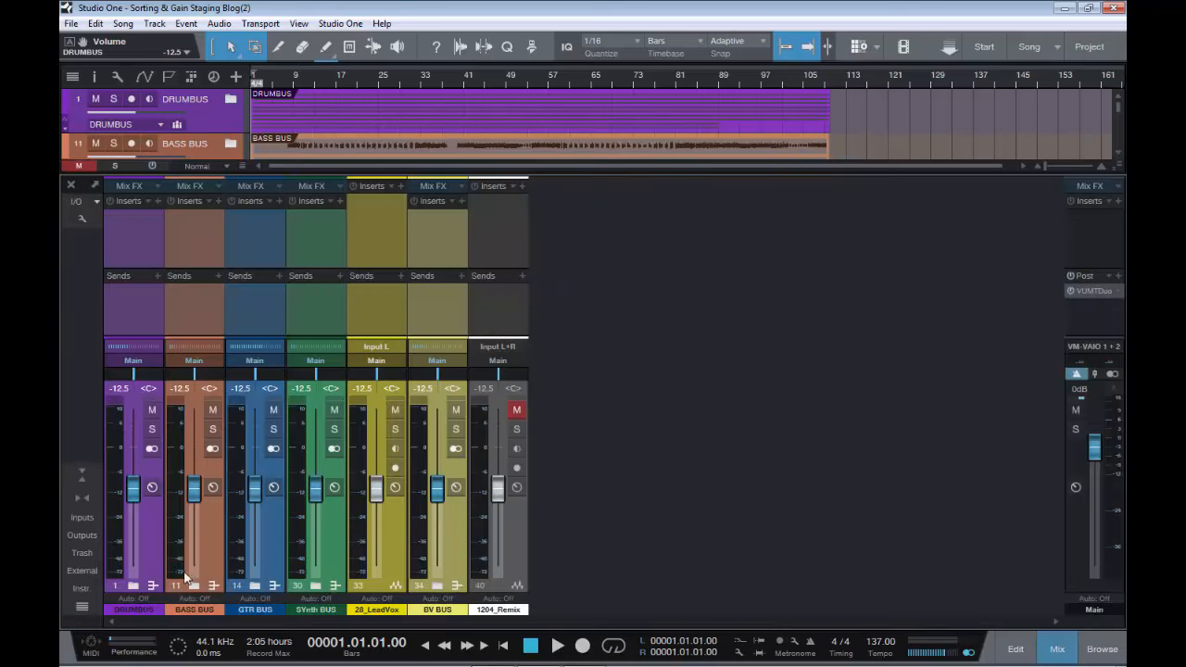
click(133, 586)
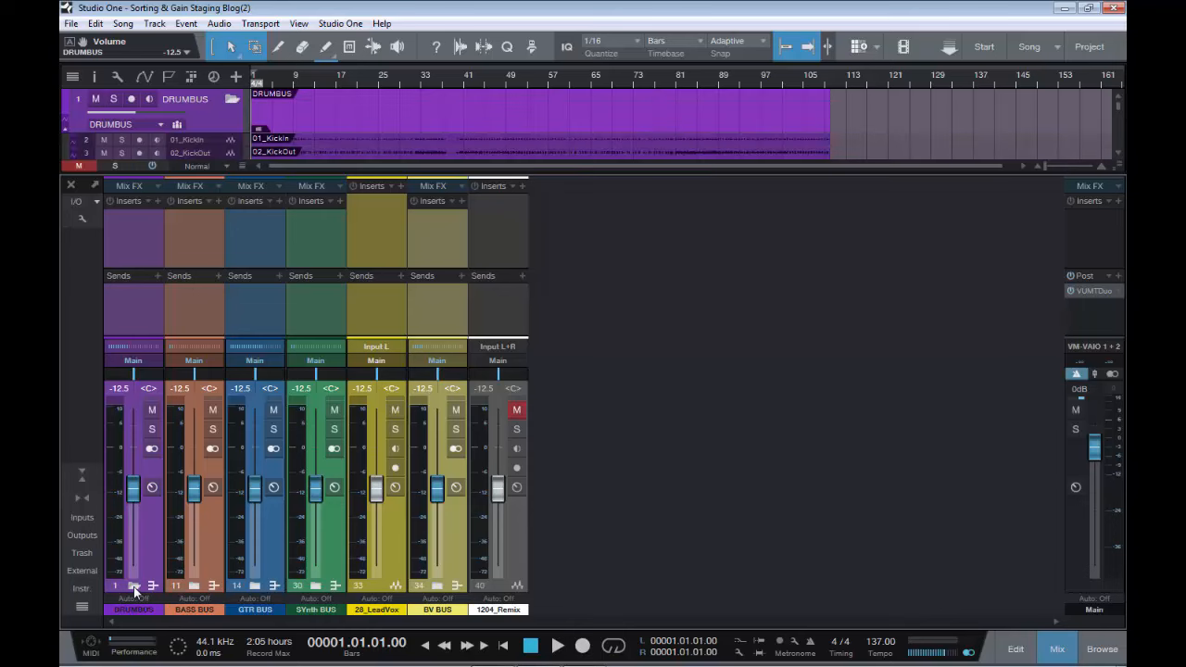
click(134, 587)
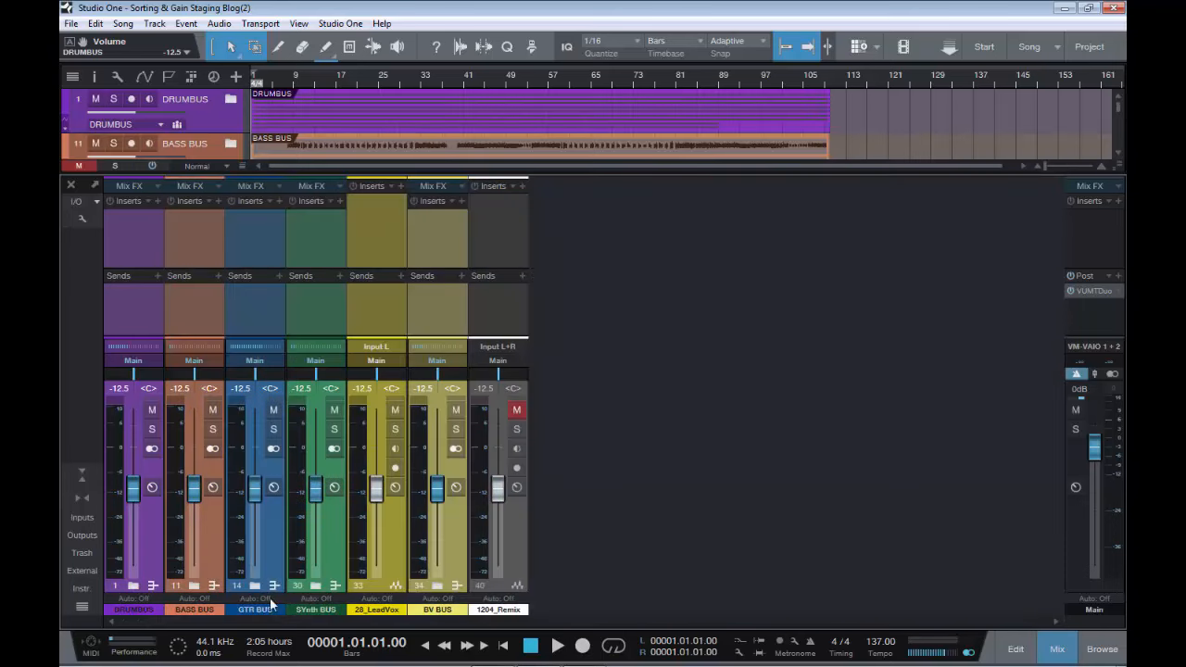
click(255, 586)
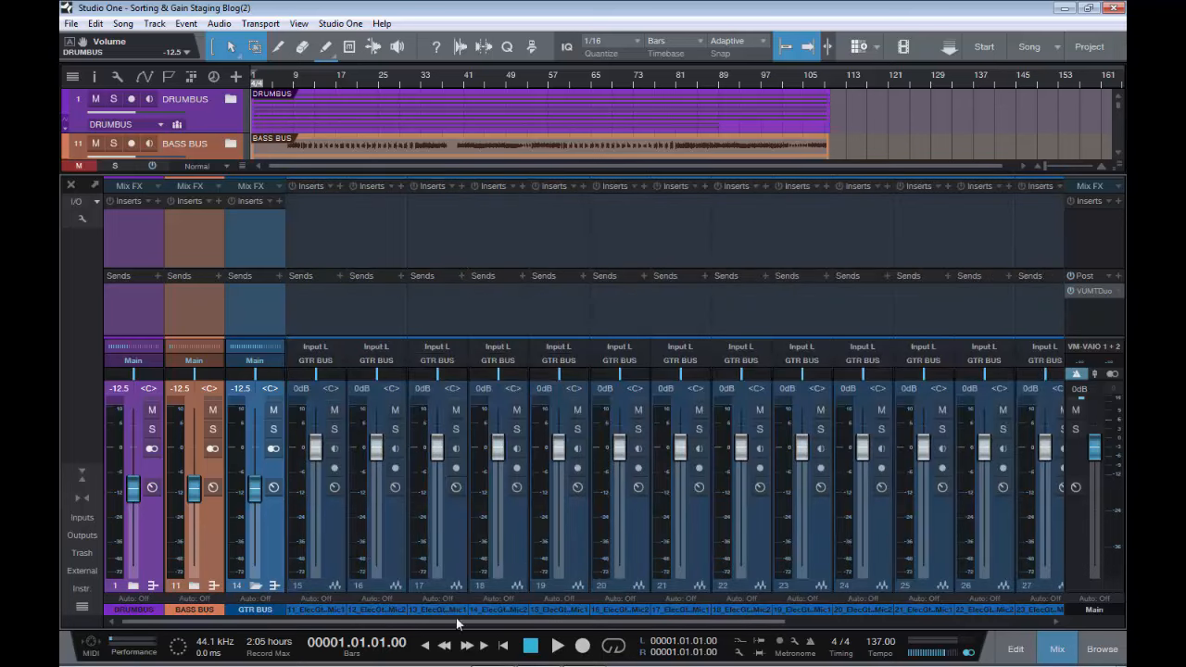
click(256, 587)
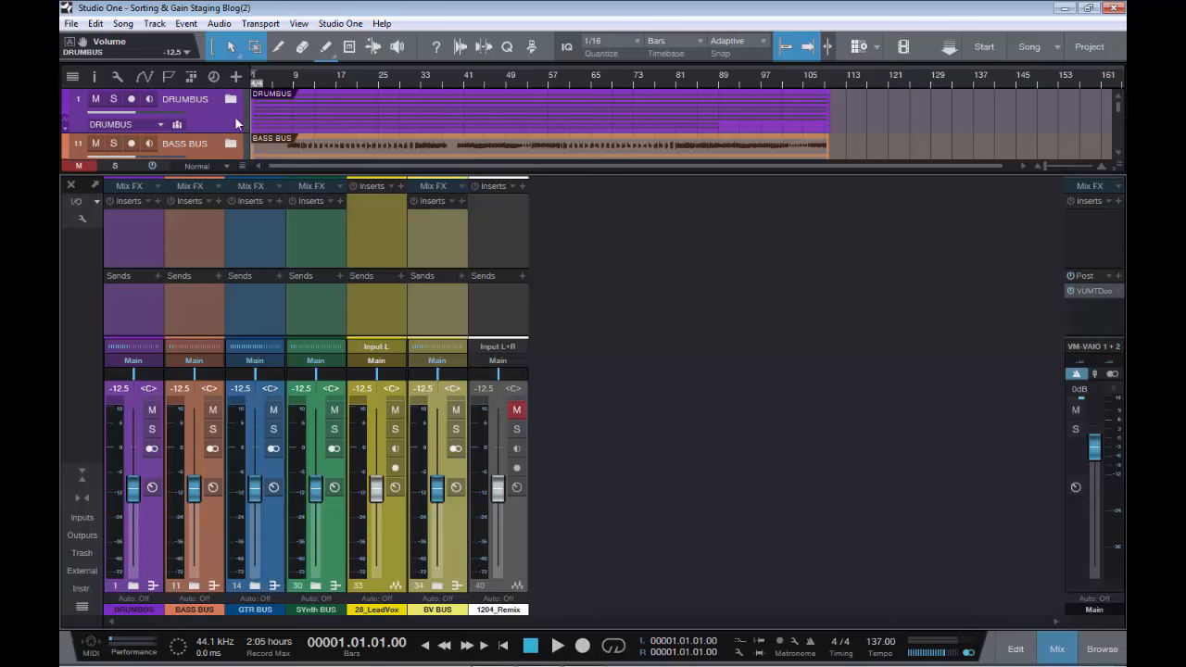
- Open the VUMTDuo meter on the Main channel, examine its VU scale and calibration, and close it
click(1097, 290)
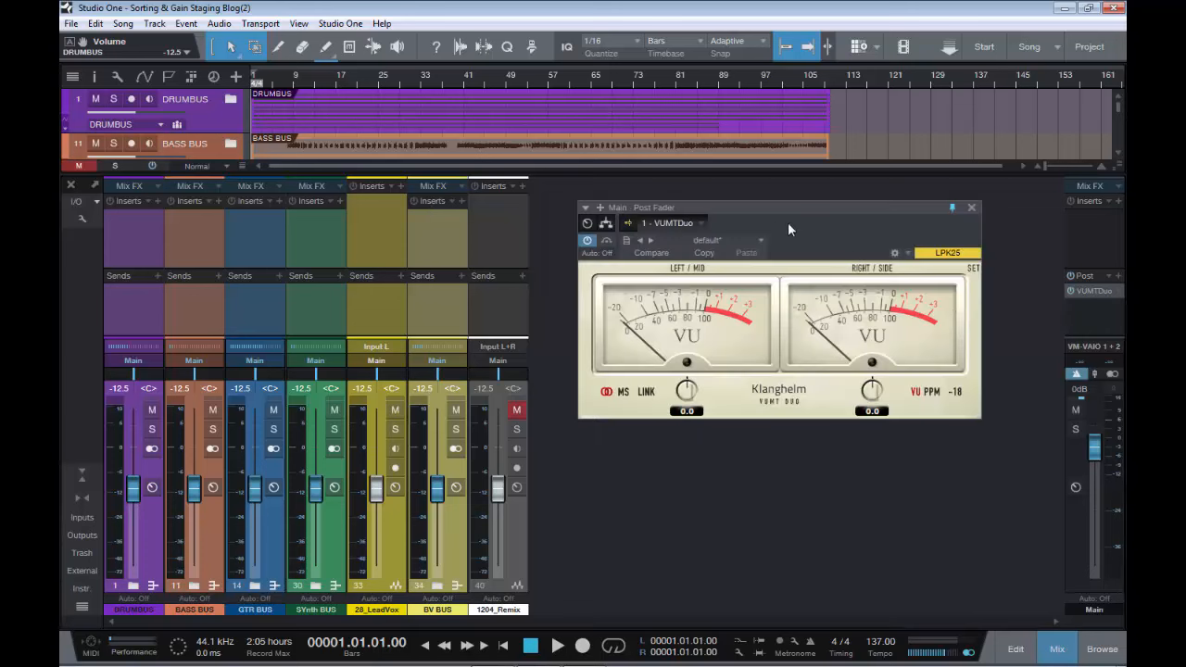
drag(777, 208, 771, 198)
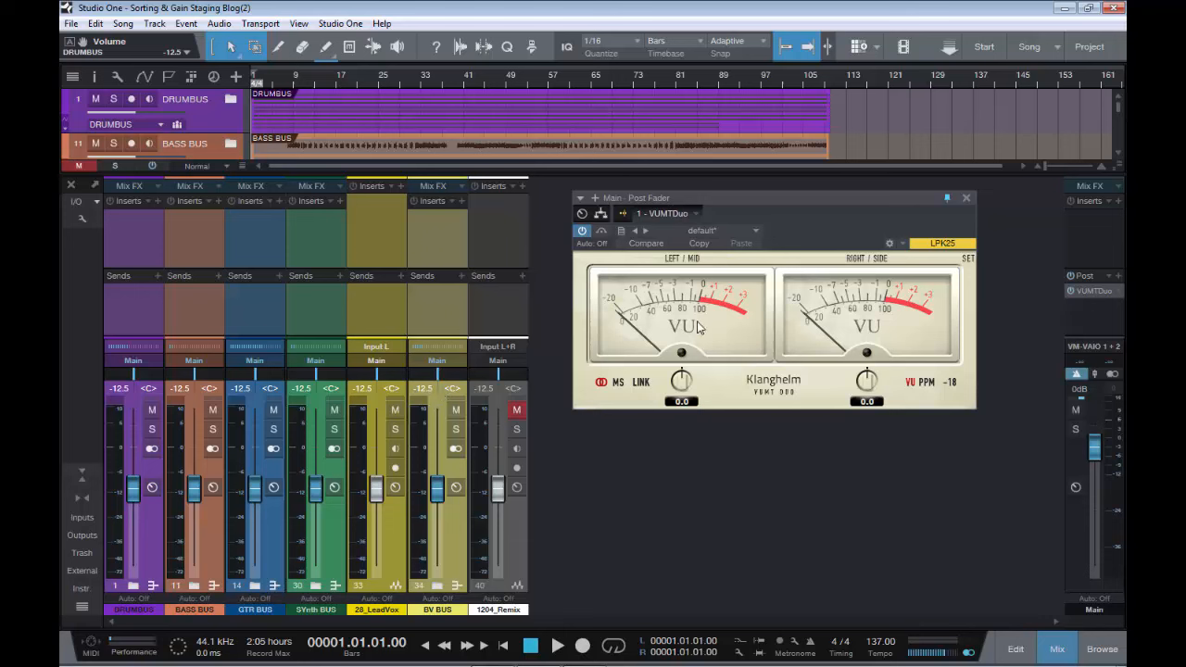
click(965, 197)
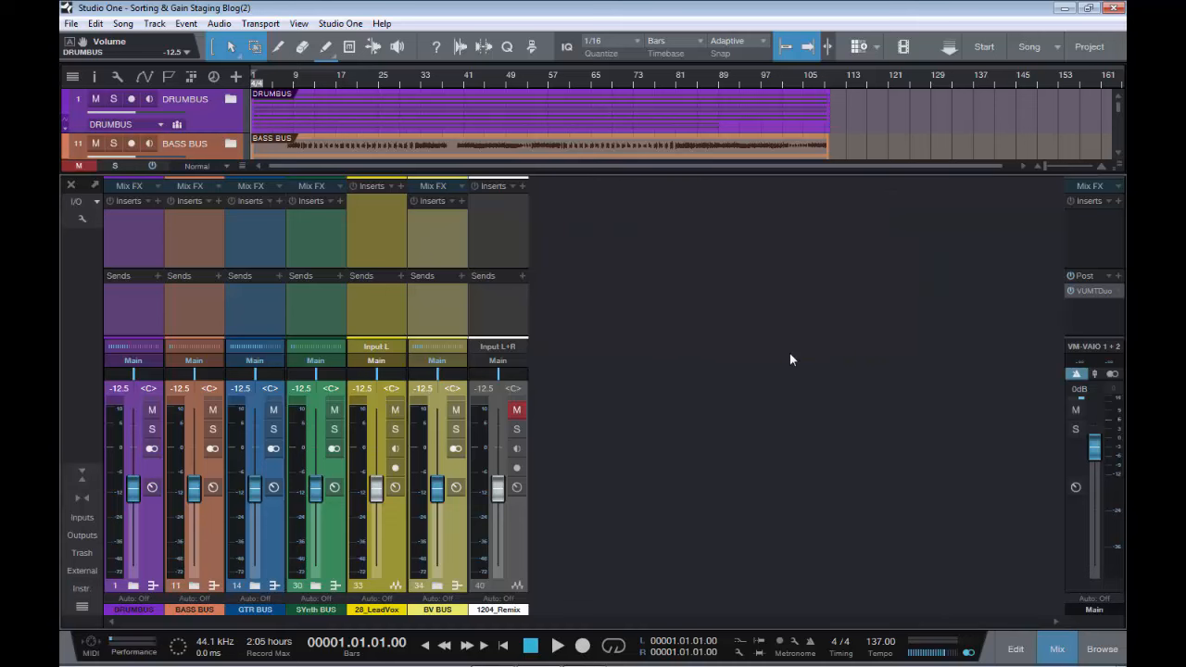